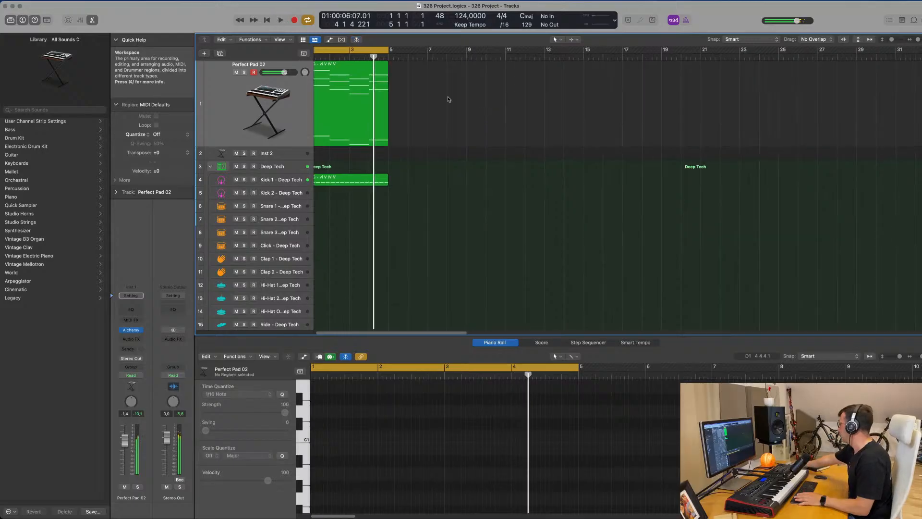
Lower the Perfect Pad 02 track volume to about -4.8 dB while checking the balance in playback
{"action": "left_click", "coordinate": [235, 103]}
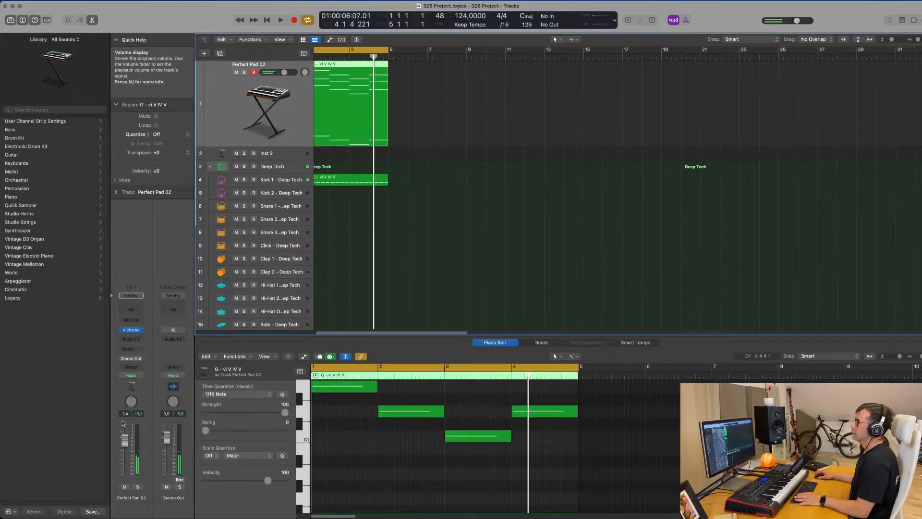
{"action": "left_click_drag", "start_coordinate": [124, 446], "coordinate": [124, 449]}
{"action": "key", "text": "space"}
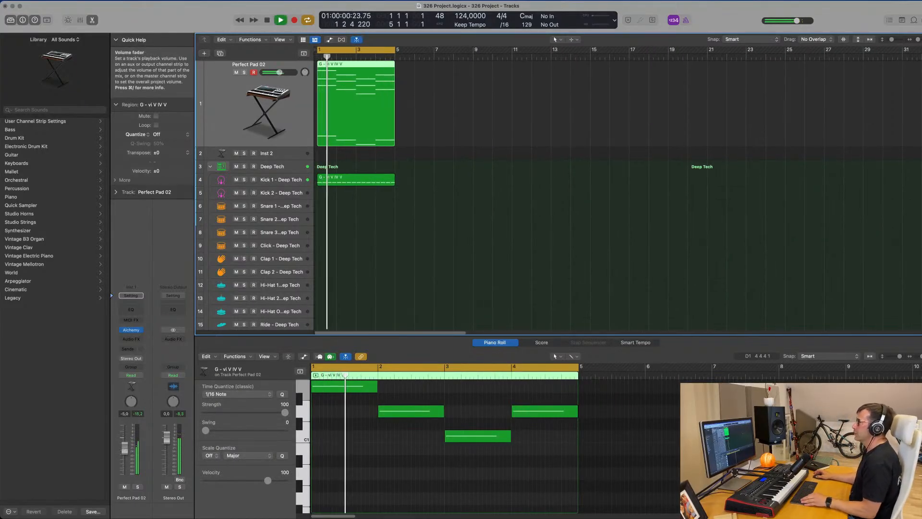
{"action": "key", "text": "space"}
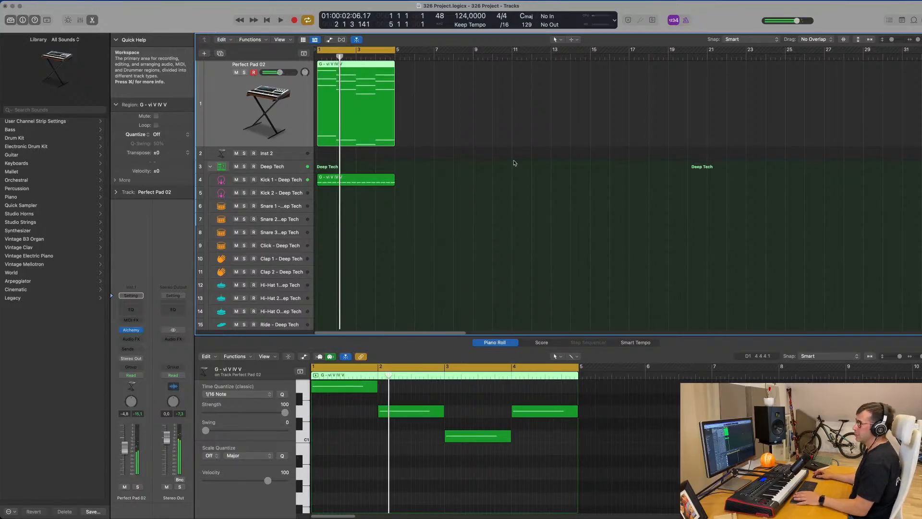
{"action": "key", "text": "space"}
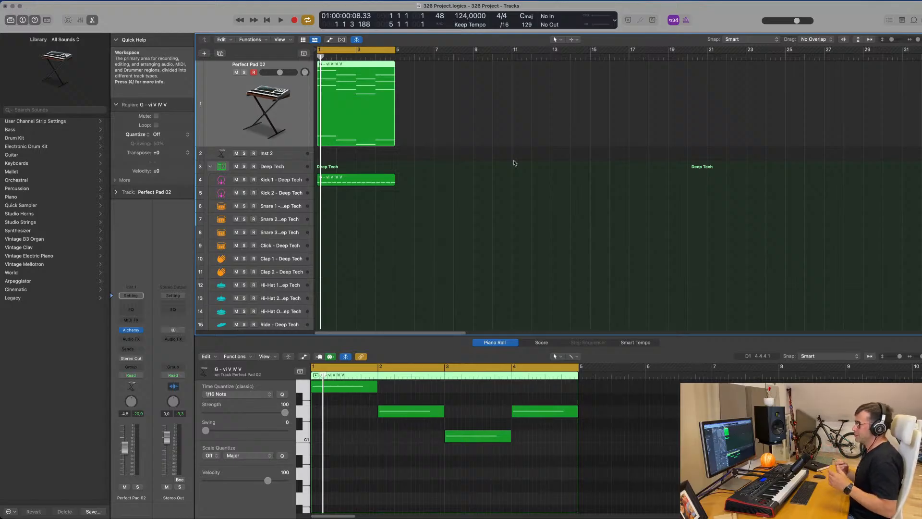
Set the Cutoff of the Alchemy synth on the Perfect Pad 02 track to 10.6% and close the plug-in
{"action": "left_click", "coordinate": [497, 182]}
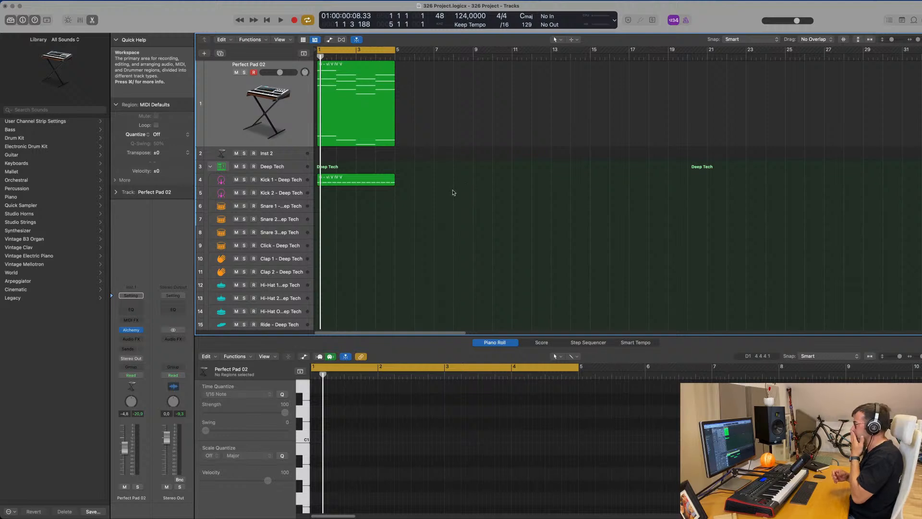
{"action": "key", "text": "space"}
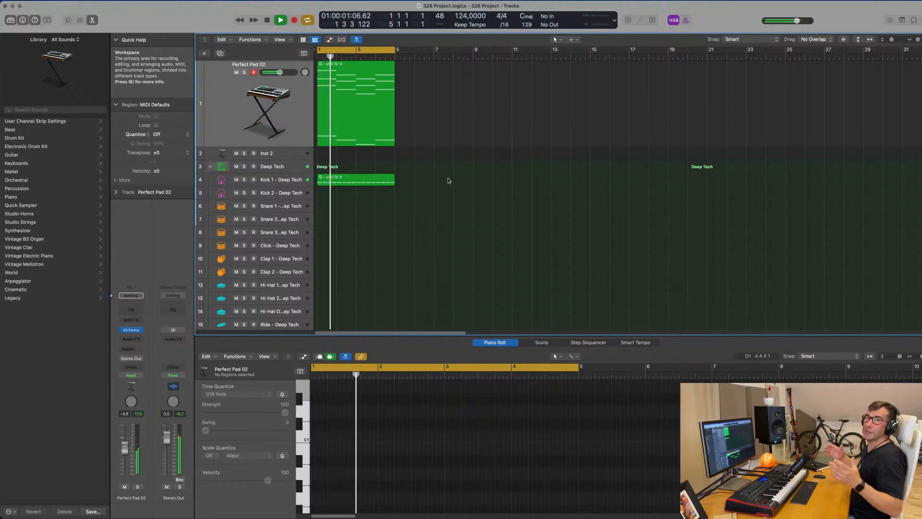
{"action": "left_click", "coordinate": [294, 117]}
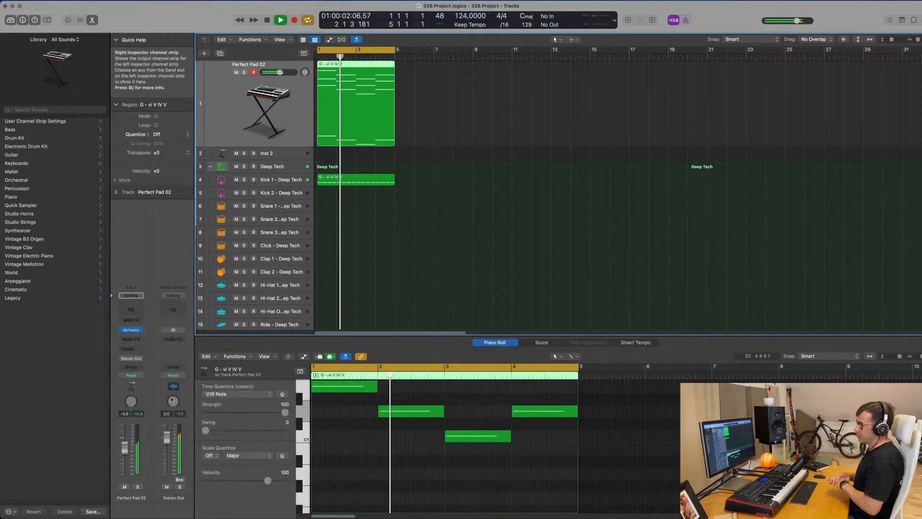
{"action": "left_click", "coordinate": [132, 329]}
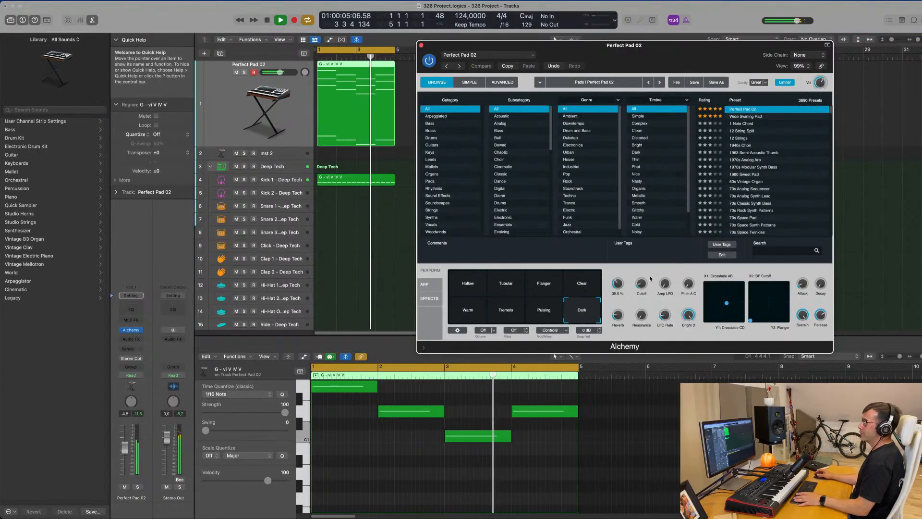
{"action": "left_click_drag", "start_coordinate": [642, 286], "coordinate": [643, 286]}
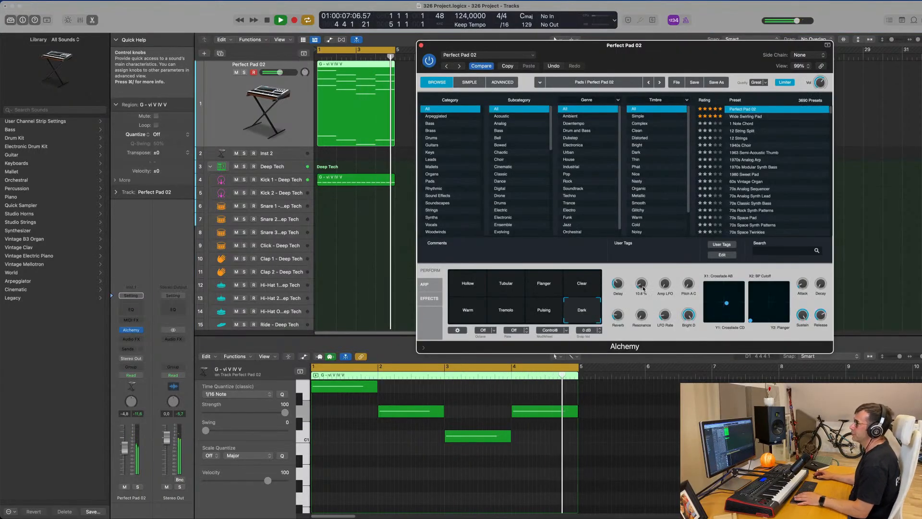
{"action": "left_click", "coordinate": [421, 45]}
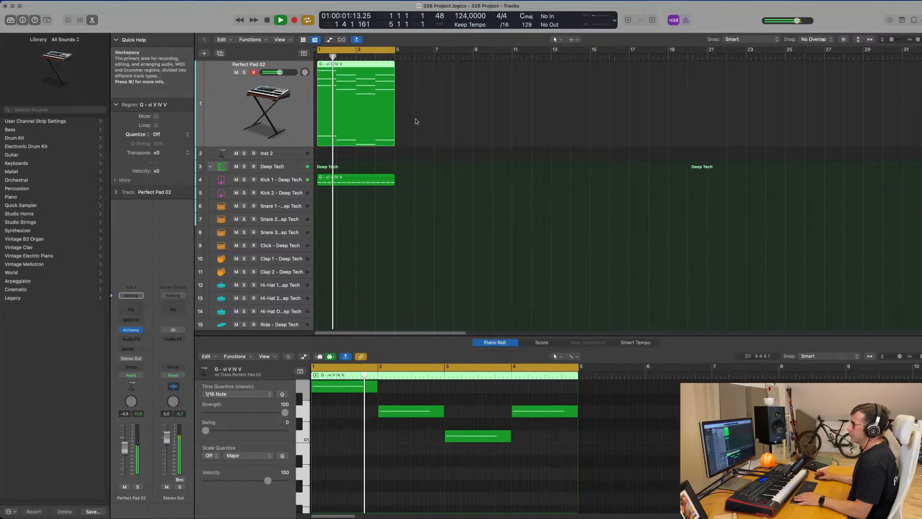
Copy the Kick 1 region onto the Snare 1 track and delete its notes on beats 1 and 3 of every bar
{"action": "left_click", "coordinate": [349, 178]}
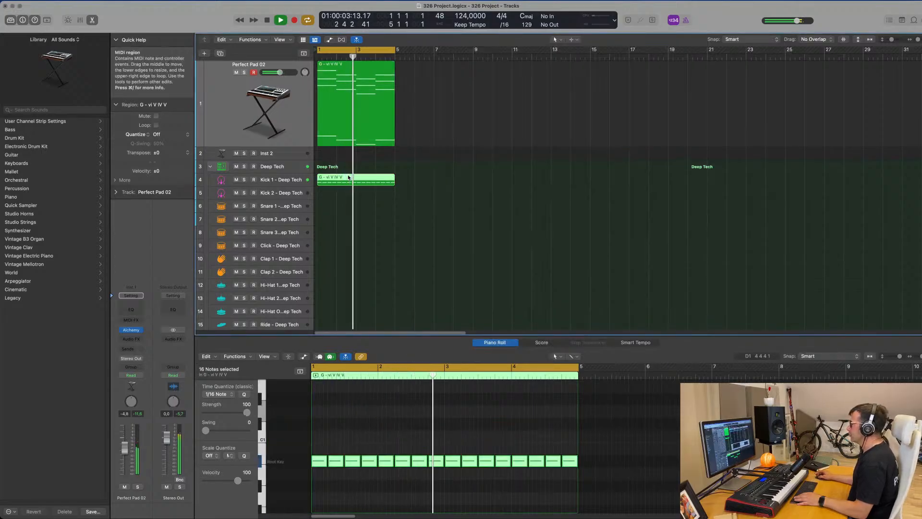
{"action": "left_click_drag", "start_coordinate": [348, 177], "coordinate": [345, 217]}
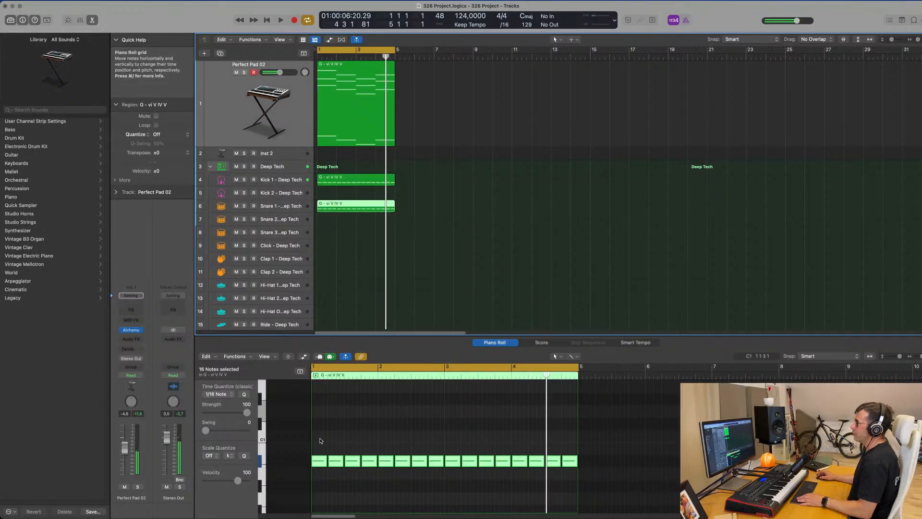
{"action": "left_click", "coordinate": [339, 440]}
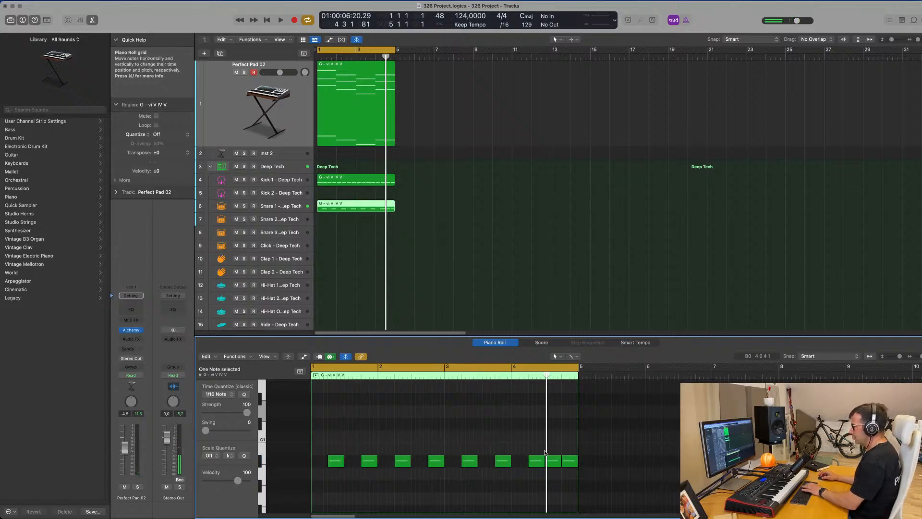
Raise all the remaining snare notes by one octave and play the loop from the start
{"action": "left_click_drag", "start_coordinate": [323, 447], "coordinate": [577, 473]}
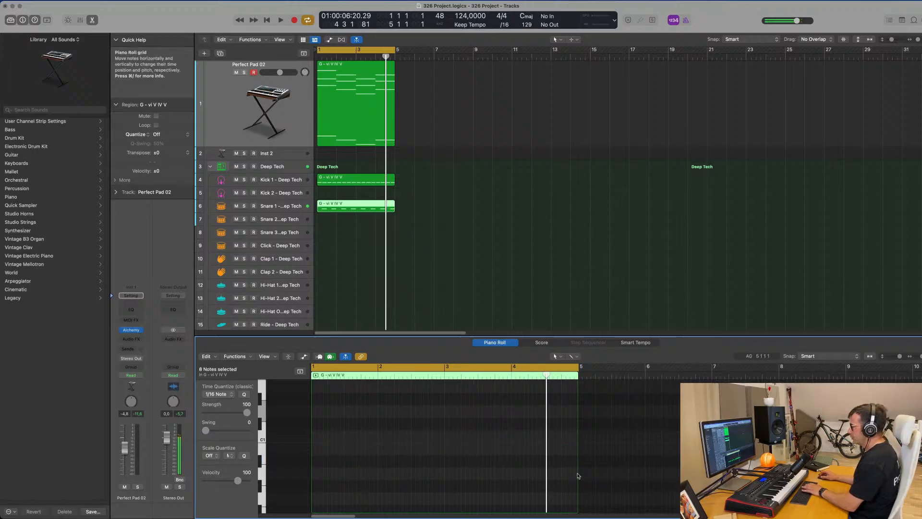
{"action": "scroll", "coordinate": [349, 410], "scroll_direction": "up", "scroll_amount": 5}
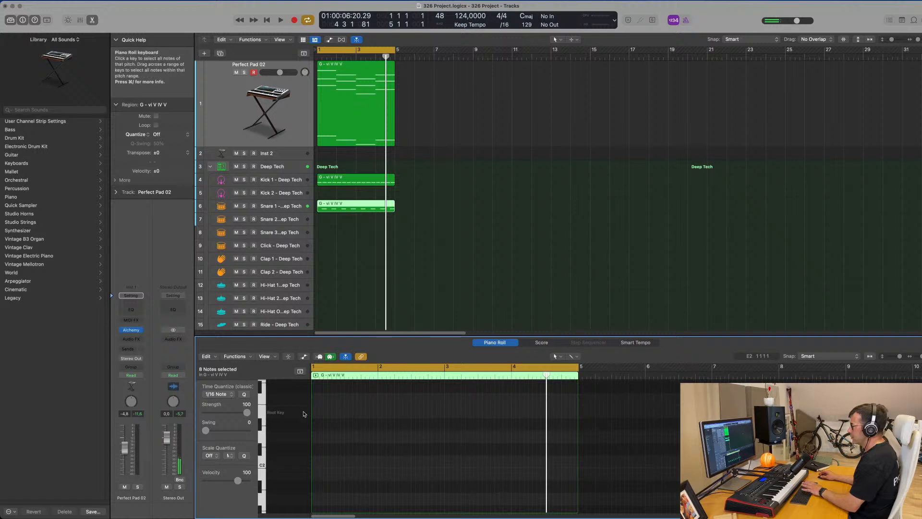
{"action": "scroll", "coordinate": [304, 414], "scroll_direction": "up", "scroll_amount": 3}
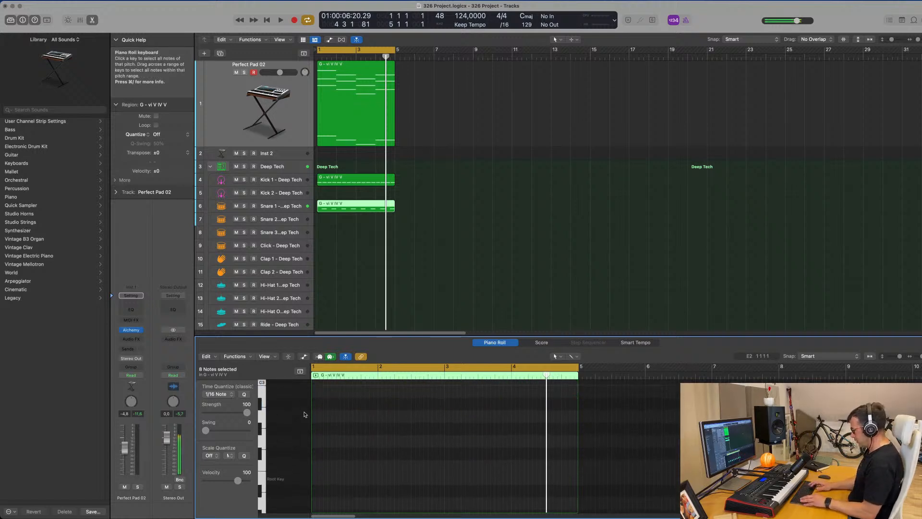
{"action": "scroll", "coordinate": [325, 460], "scroll_direction": "down", "scroll_amount": 4}
{"action": "key", "text": "Return"}
{"action": "key", "text": "space"}
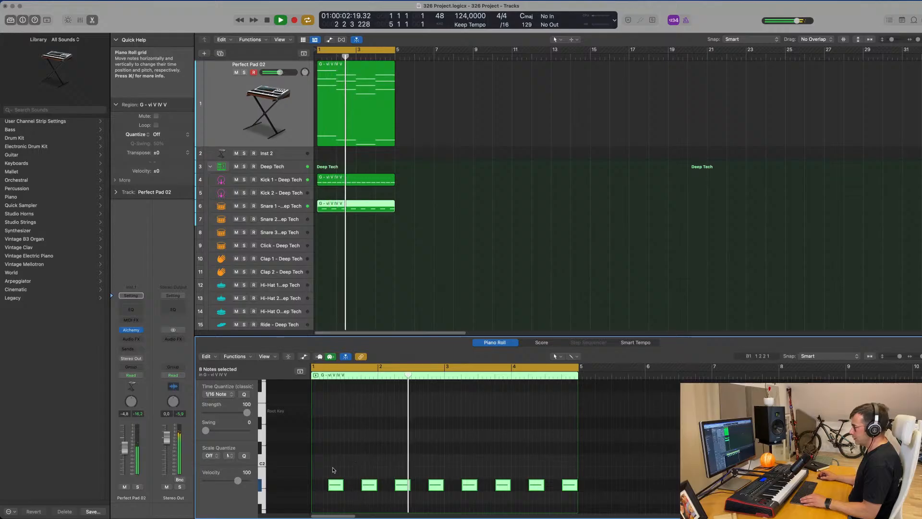
Raise the Snare 1 notes to pitch E2 and set the Snare 1 track volume to -10.0 dB
{"action": "left_click", "coordinate": [295, 207]}
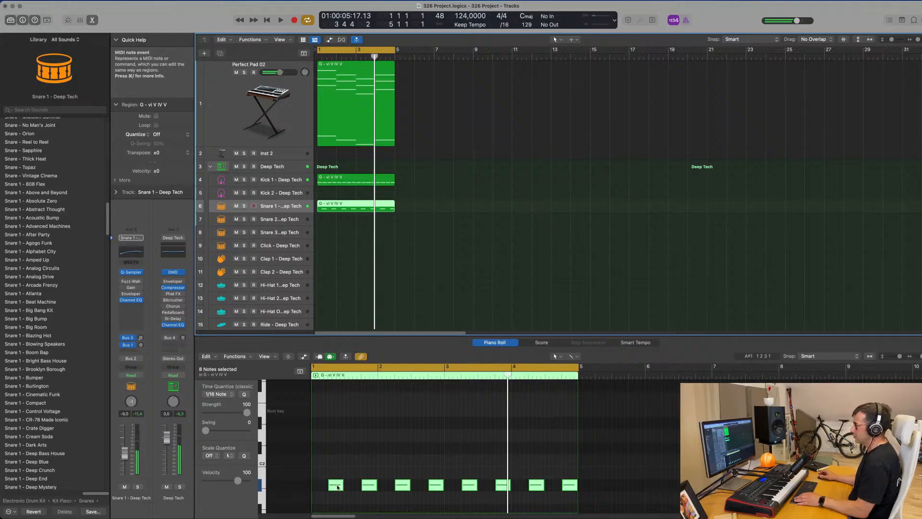
{"action": "left_click_drag", "start_coordinate": [337, 487], "coordinate": [325, 419]}
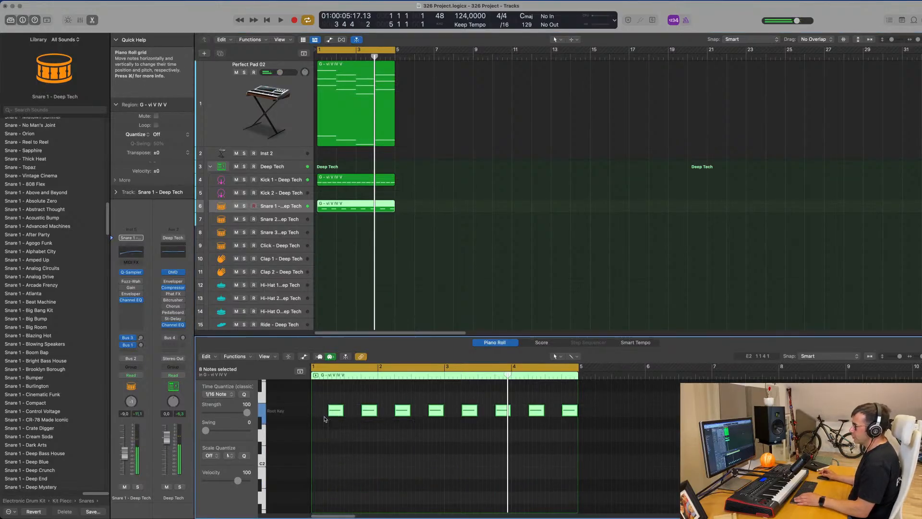
{"action": "key", "text": "space"}
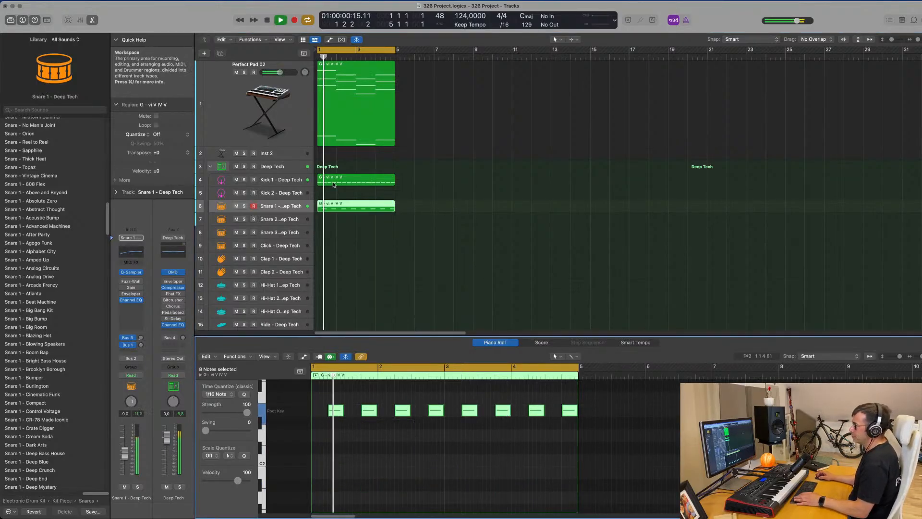
{"action": "key", "text": "space"}
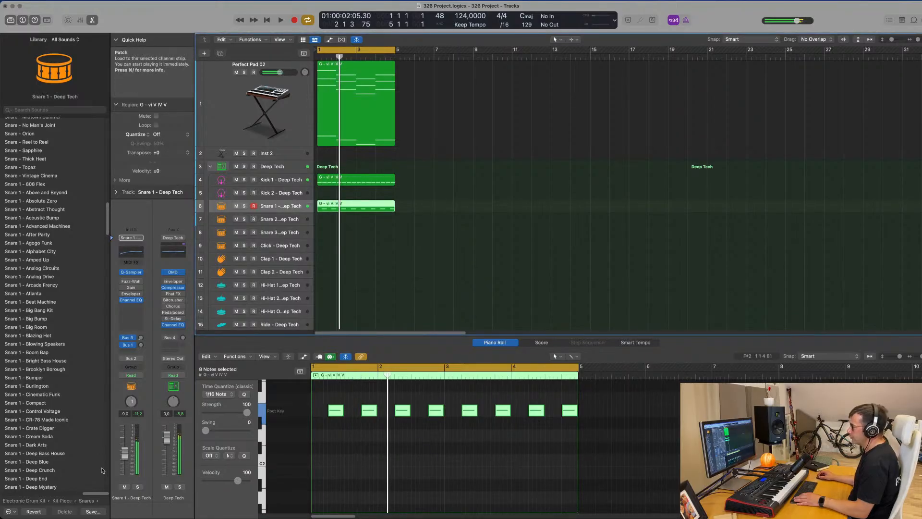
{"action": "key", "text": "space"}
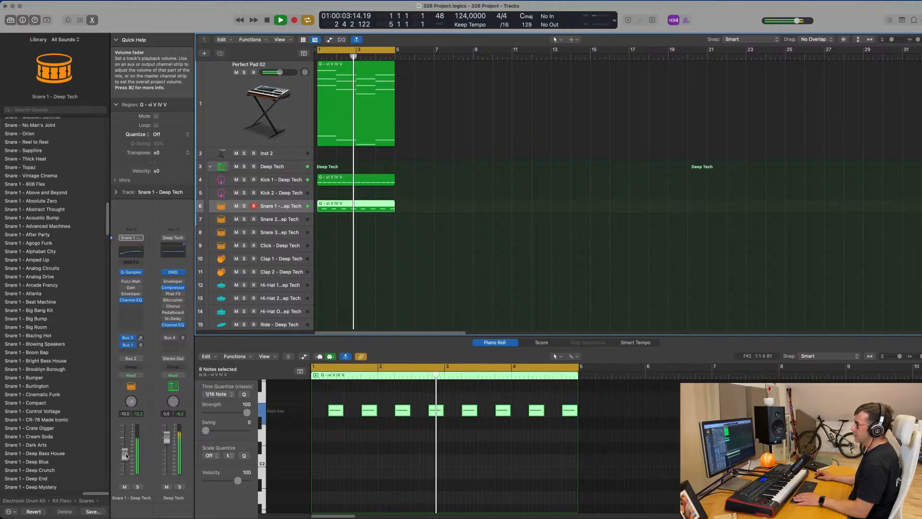
{"action": "left_click", "coordinate": [426, 255]}
Copy the Kick 1 region onto the Hi-Hat Open track and stop playback
{"action": "left_click", "coordinate": [362, 180]}
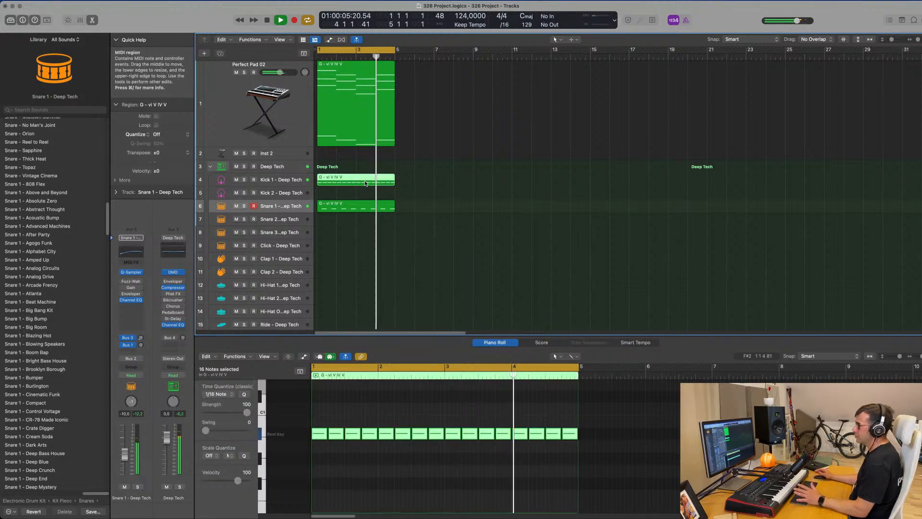
{"action": "left_click_drag", "start_coordinate": [364, 181], "coordinate": [358, 312]}
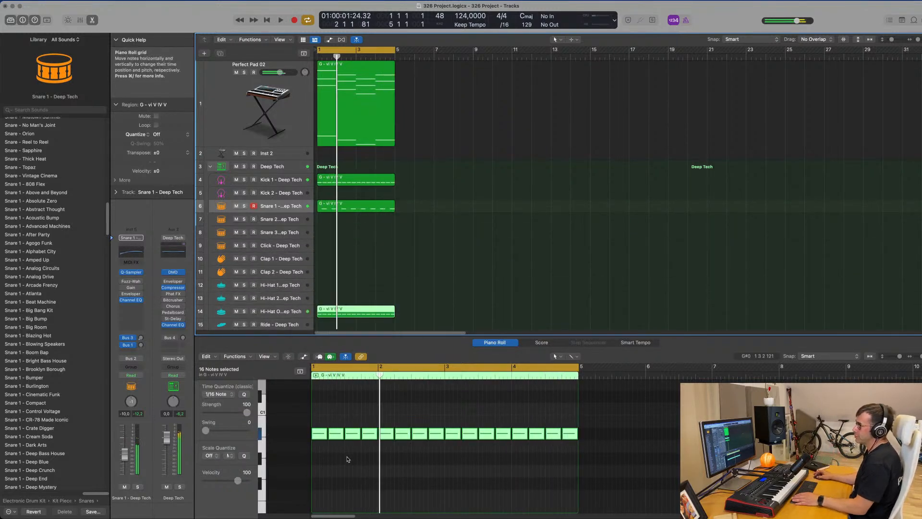
{"action": "key", "text": "space"}
Turn the copied hi-hat notes into eighth-note offbeats pitched two octaves higher and play the loop
{"action": "left_click_drag", "start_coordinate": [393, 429], "coordinate": [567, 435]}
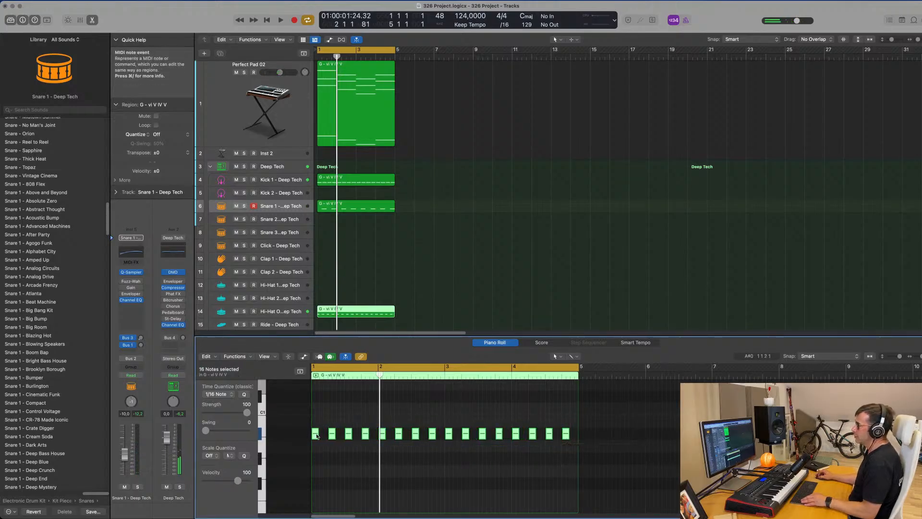
{"action": "left_click_drag", "start_coordinate": [316, 436], "coordinate": [324, 436]}
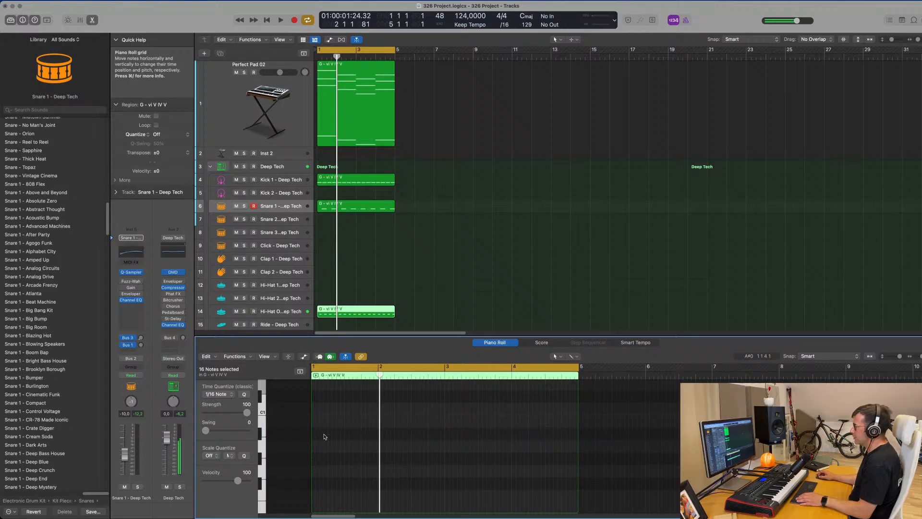
{"action": "key", "text": "space"}
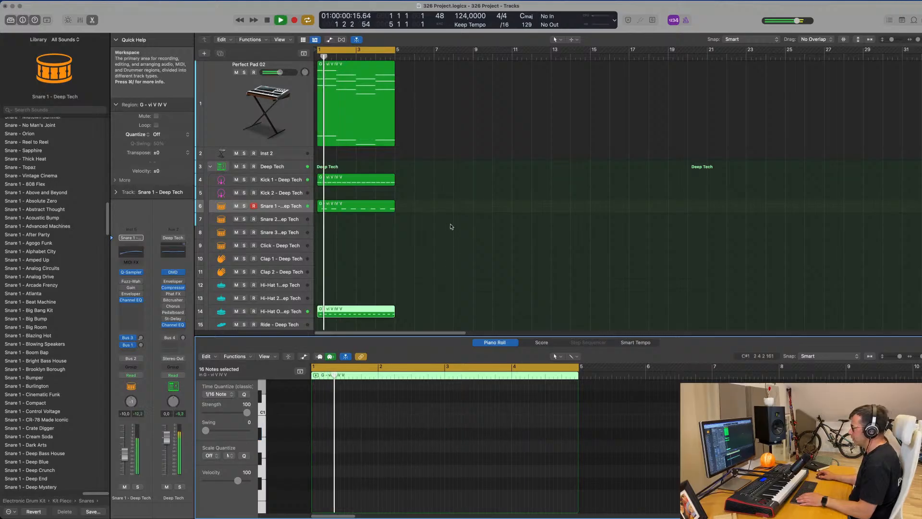
Lower the Hi-Hat Open track volume to about -18.5 dB during playback
{"action": "scroll", "coordinate": [291, 266], "scroll_direction": "down", "scroll_amount": 3}
{"action": "left_click", "coordinate": [291, 264]}
{"action": "key", "text": "space"}
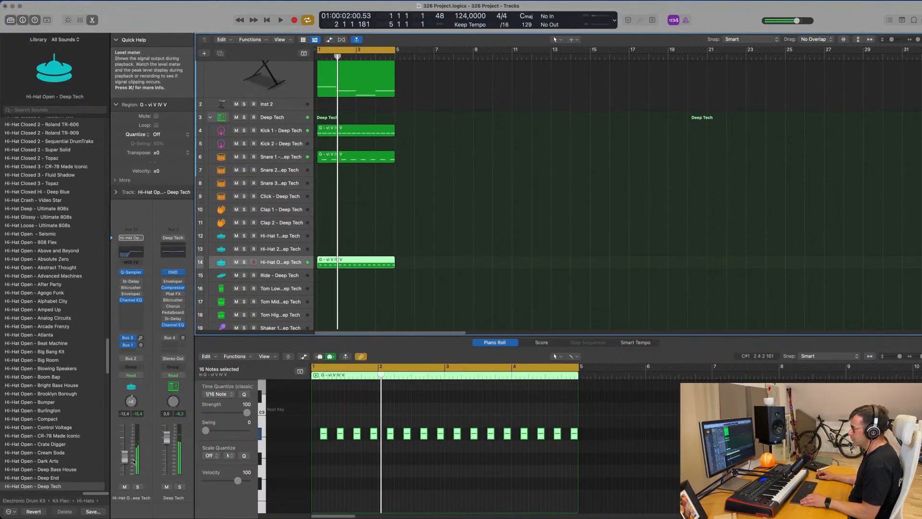
{"action": "key", "text": "space"}
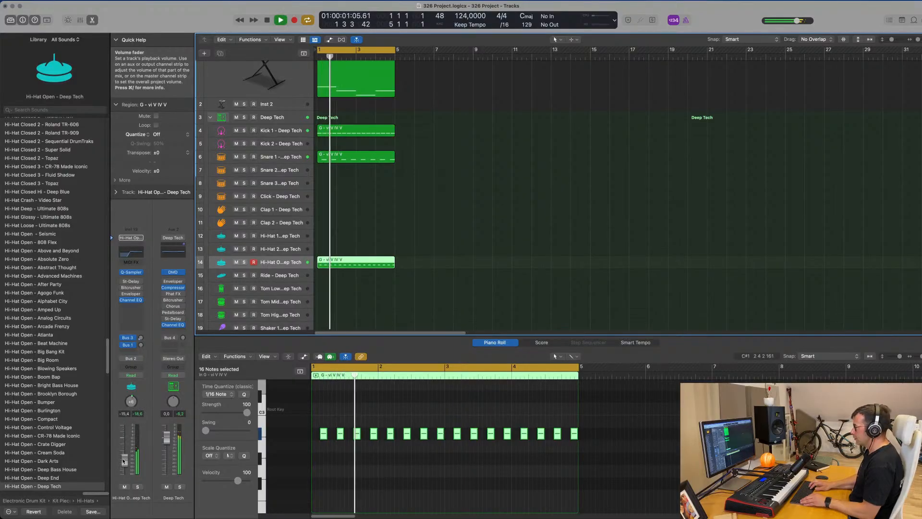
{"action": "left_click_drag", "start_coordinate": [125, 463], "coordinate": [125, 464]}
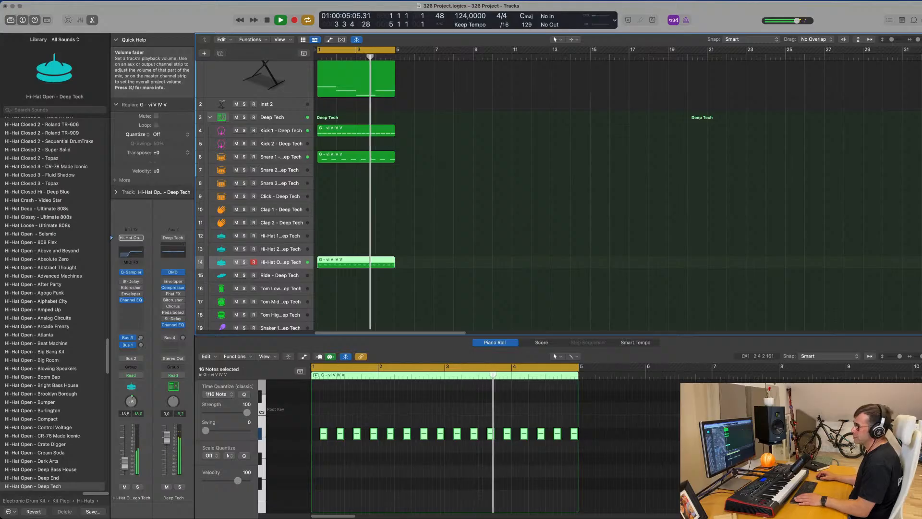
Duplicate the Perfect Pad 02 track with its settings
{"action": "scroll", "coordinate": [467, 280], "scroll_direction": "up", "scroll_amount": 3}
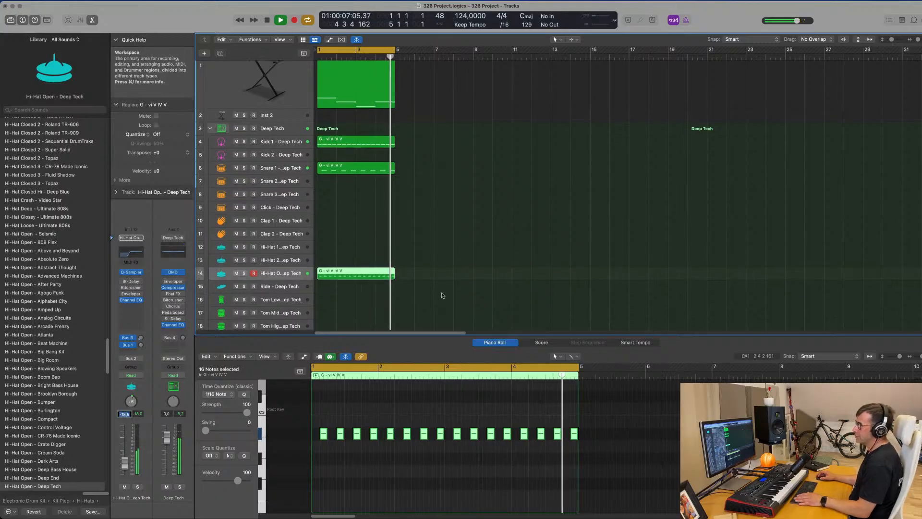
{"action": "scroll", "coordinate": [467, 280], "scroll_direction": "down", "scroll_amount": 3}
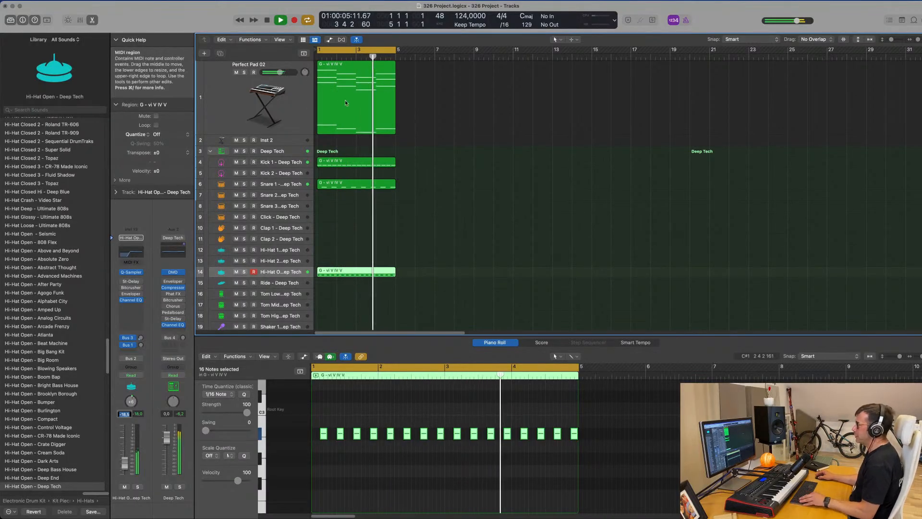
{"action": "left_click", "coordinate": [293, 97]}
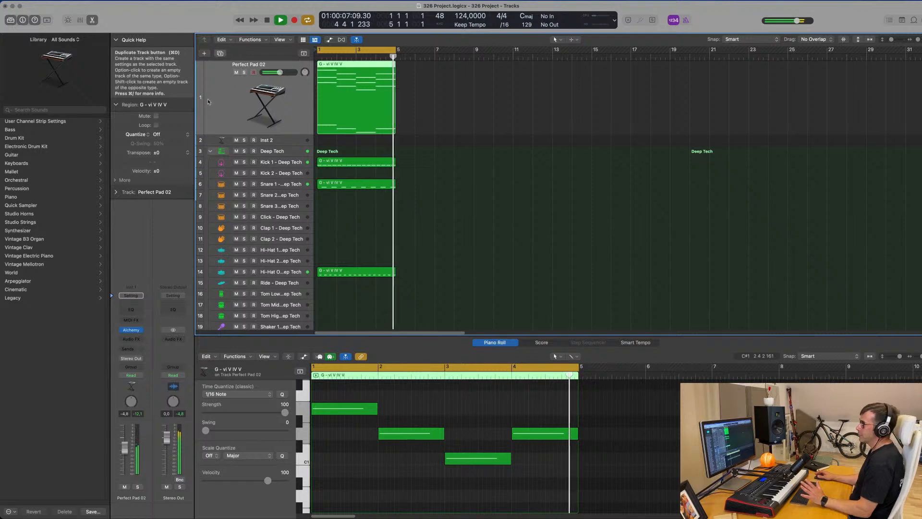
{"action": "left_click", "coordinate": [219, 53]}
Copy the four-bar chord region from the original pad track onto the duplicated track and show its notes
{"action": "left_click", "coordinate": [359, 106]}
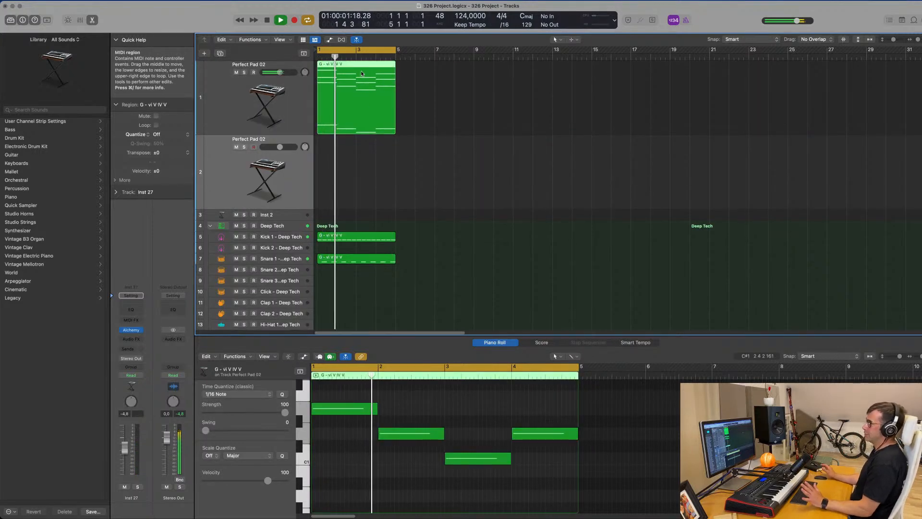
{"action": "left_click_drag", "start_coordinate": [361, 73], "coordinate": [315, 174]}
{"action": "key", "text": "space"}
{"action": "left_click_drag", "start_coordinate": [354, 141], "coordinate": [354, 98]}
{"action": "left_click", "coordinate": [345, 179]}
{"action": "scroll", "coordinate": [371, 448], "scroll_direction": "down", "scroll_amount": 3}
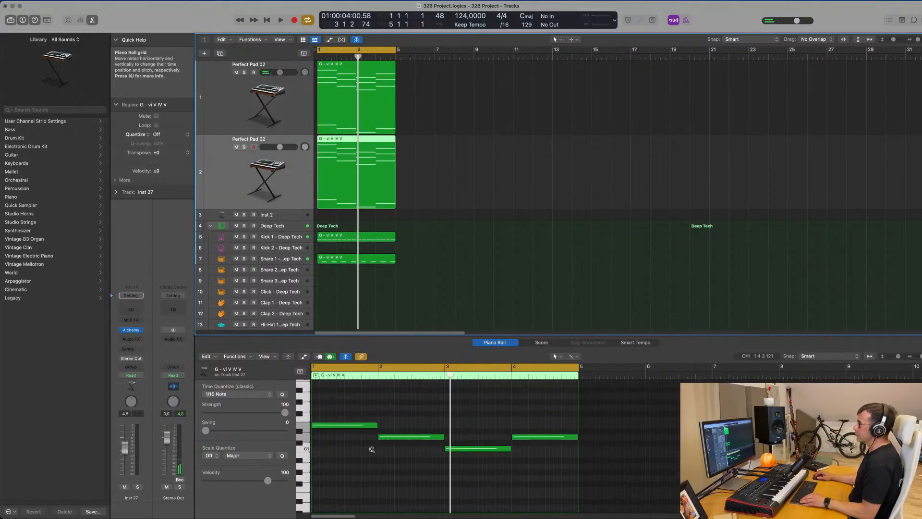
Delete the upper chord notes in the duplicated track's region, keeping only the lowest note of each bar
{"action": "scroll", "coordinate": [375, 448], "scroll_direction": "up", "scroll_amount": 10}
{"action": "left_click_drag", "start_coordinate": [351, 436], "coordinate": [569, 495]}
{"action": "key", "text": "Delete"}
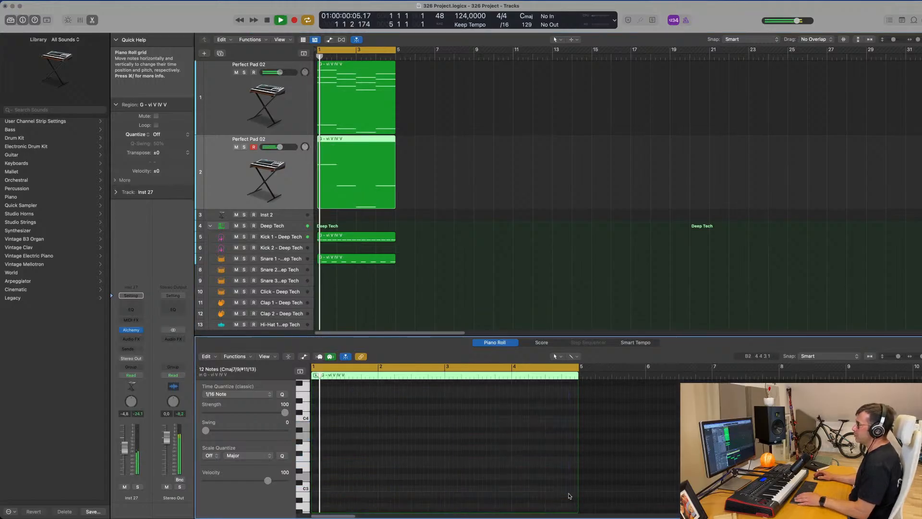
{"action": "scroll", "coordinate": [408, 473], "scroll_direction": "down", "scroll_amount": 6}
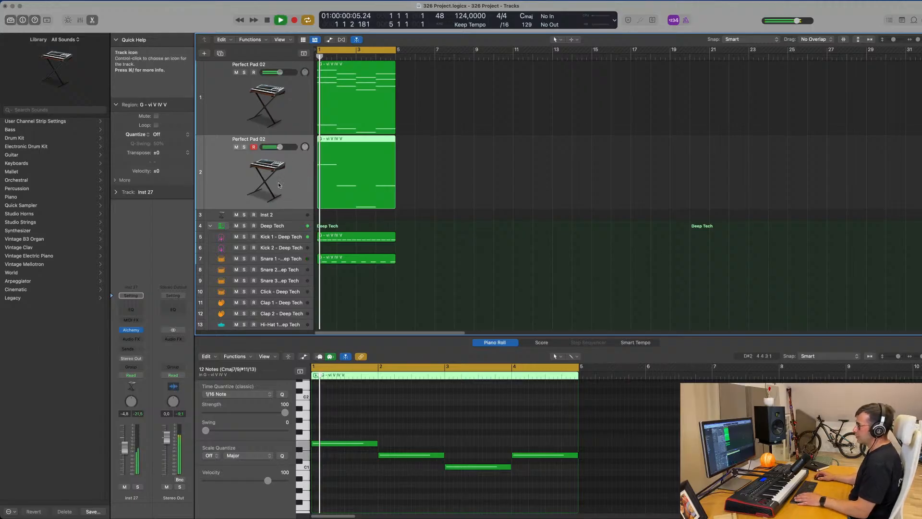
Load the Melodic Bass 1 preset from the Bass category in the duplicated track's Alchemy instrument and play the loop
{"action": "left_click", "coordinate": [132, 330]}
{"action": "left_click_drag", "start_coordinate": [483, 98], "coordinate": [473, 81]}
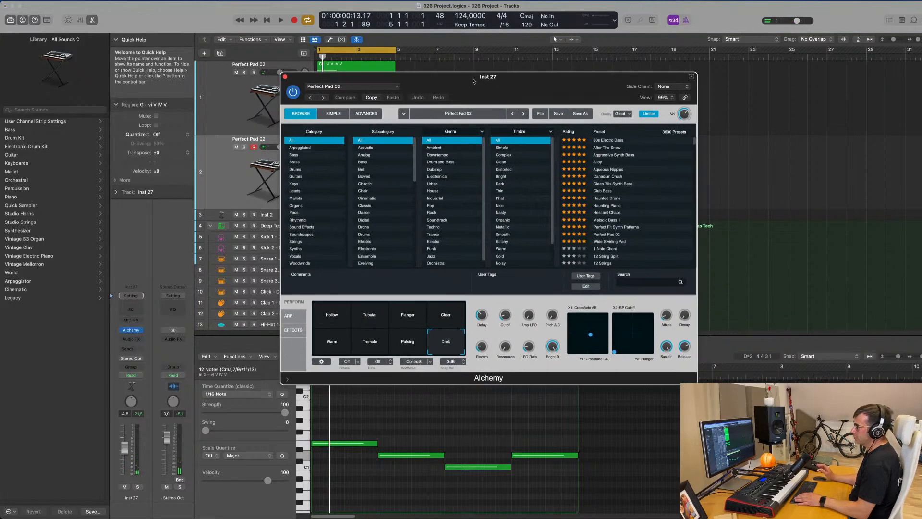
{"action": "left_click", "coordinate": [294, 155]}
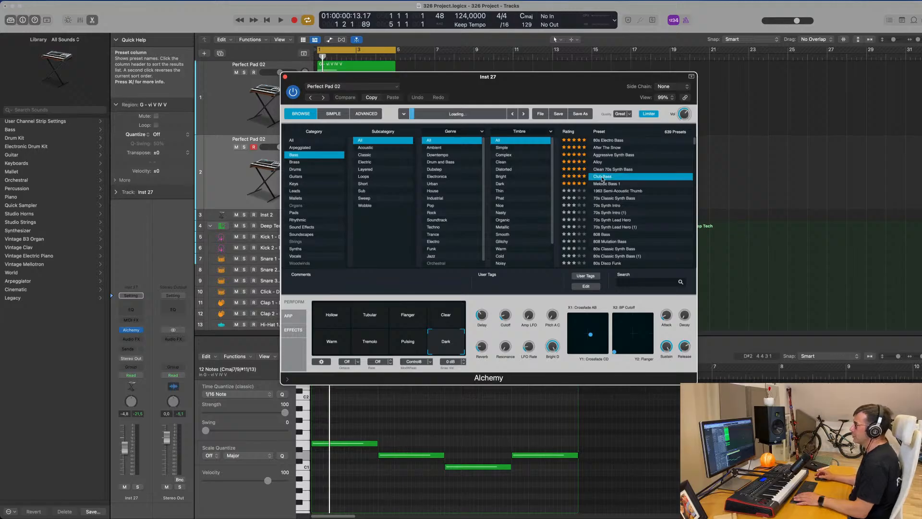
{"action": "left_click_drag", "start_coordinate": [585, 75], "coordinate": [736, 47]}
{"action": "left_click", "coordinate": [669, 182]}
{"action": "key", "text": "space"}
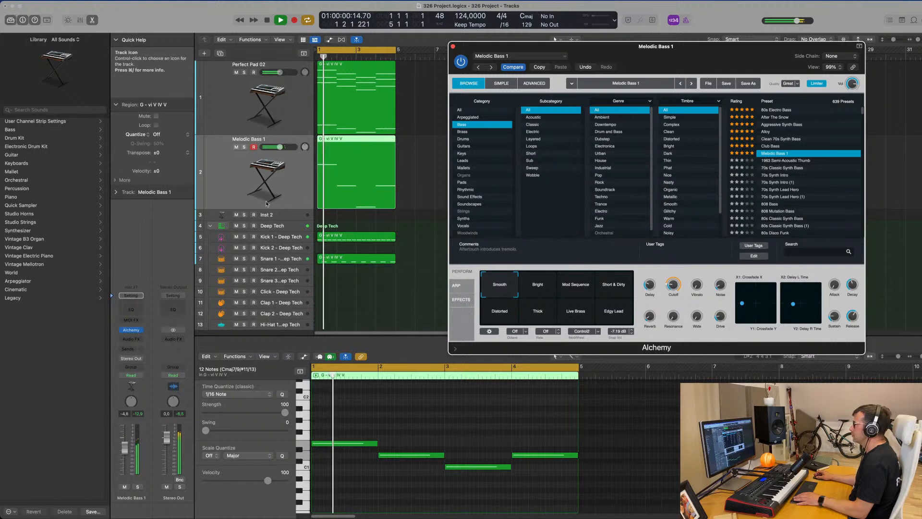
Lower the Melodic Bass 1 track volume to about -11.0 dB and play the loop
{"action": "left_click", "coordinate": [297, 196]}
{"action": "key", "text": "space"}
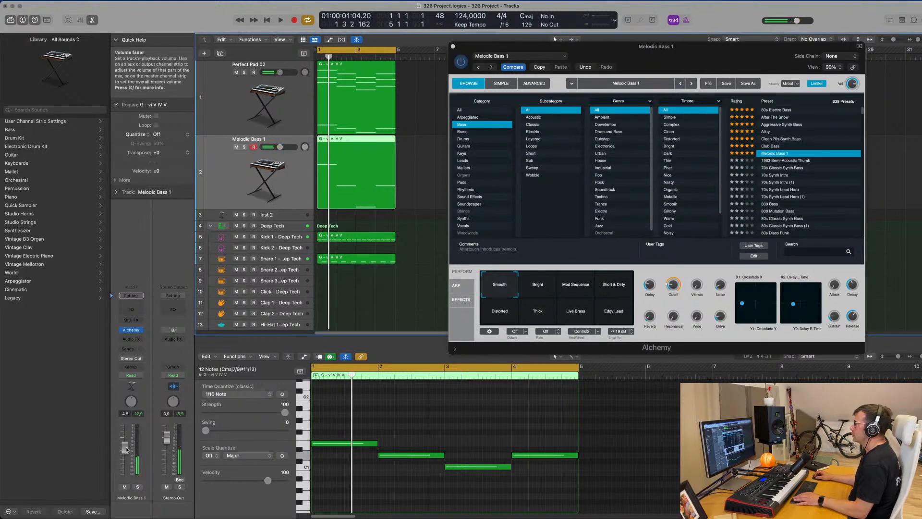
{"action": "left_click_drag", "start_coordinate": [126, 450], "coordinate": [123, 458]}
{"action": "key", "text": "space"}
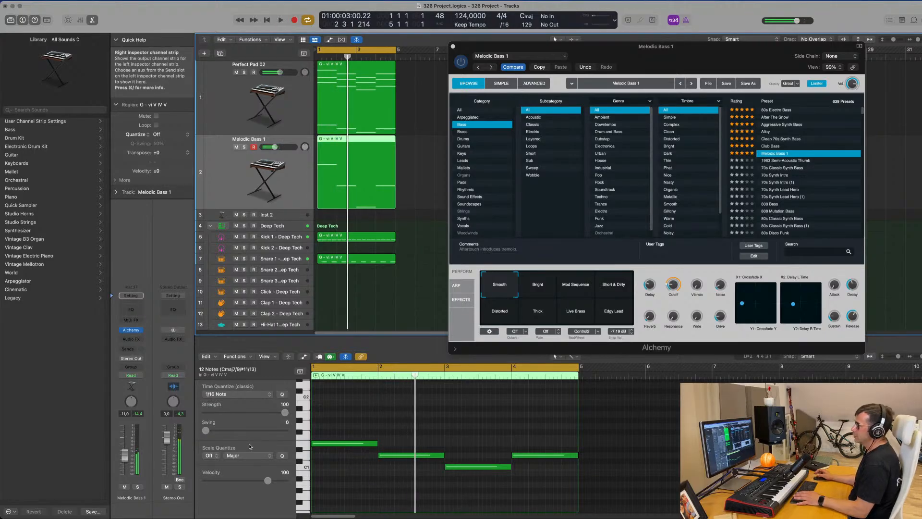
Shorten all four bass notes to three sixteenths each and play the loop
{"action": "left_click_drag", "start_coordinate": [354, 422], "coordinate": [536, 486]}
{"action": "left_click_drag", "start_coordinate": [578, 455], "coordinate": [524, 460]}
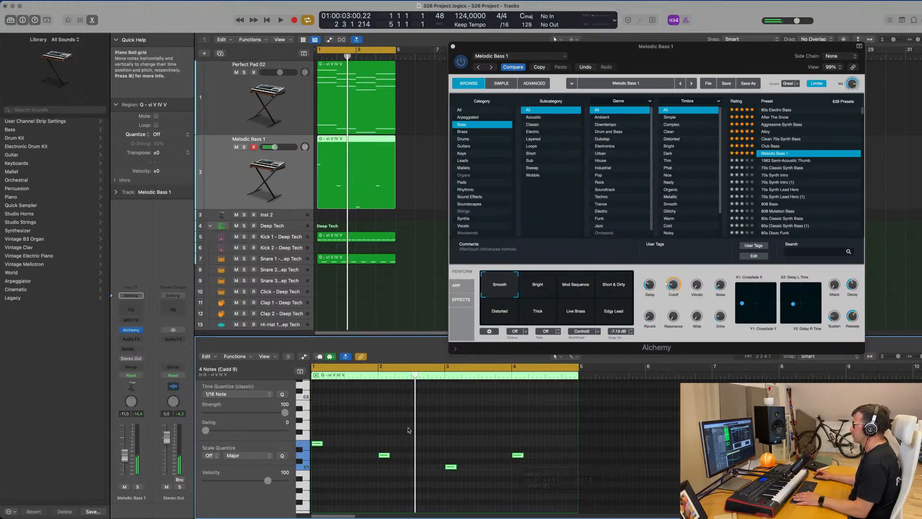
{"action": "key", "text": "space"}
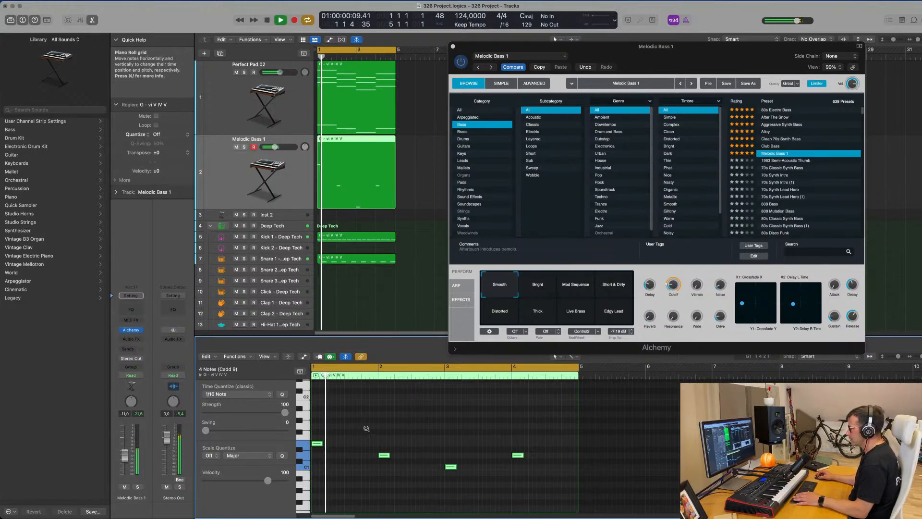
{"action": "key", "text": "super+Right"}
{"action": "key", "text": "space"}
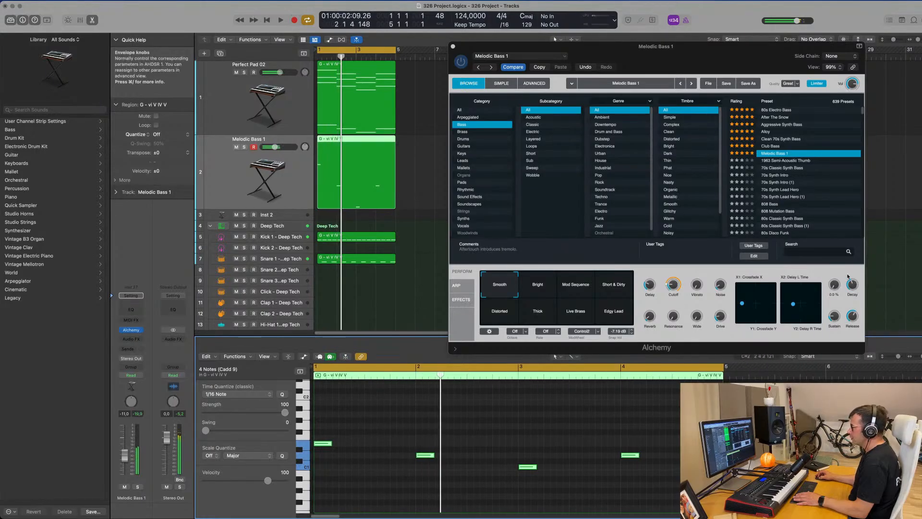
Set the bass sound's release to about 46.5% and raise the Melodic Bass 1 track volume to about -6.2 dB
{"action": "left_click_drag", "start_coordinate": [851, 315], "coordinate": [852, 321]}
{"action": "key", "text": "space"}
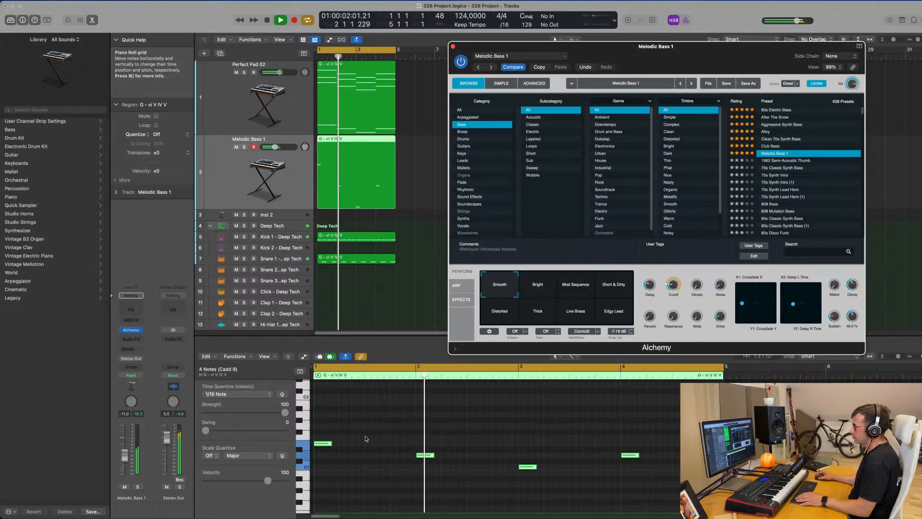
{"action": "key", "text": "space"}
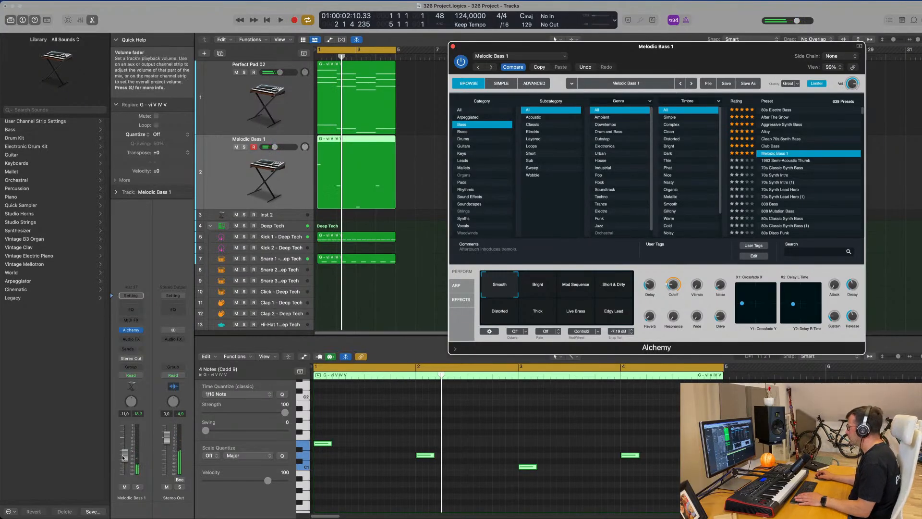
{"action": "left_click_drag", "start_coordinate": [125, 448], "coordinate": [125, 450]}
{"action": "key", "text": "space"}
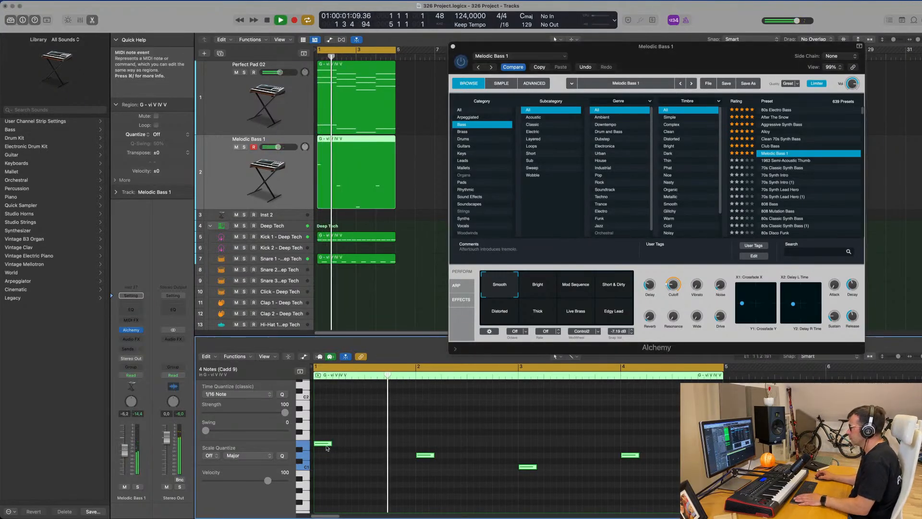
{"action": "key", "text": "space"}
Copy the four bass notes five sixteenths later within each bar and play the loop
{"action": "left_click_drag", "start_coordinate": [327, 426], "coordinate": [665, 483]}
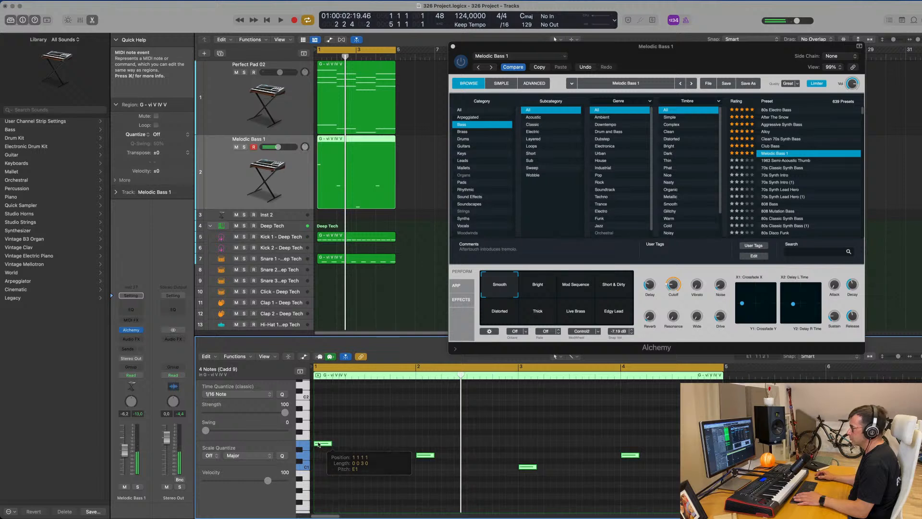
{"action": "left_click_drag", "start_coordinate": [319, 445], "coordinate": [349, 446]}
{"action": "key", "text": "space"}
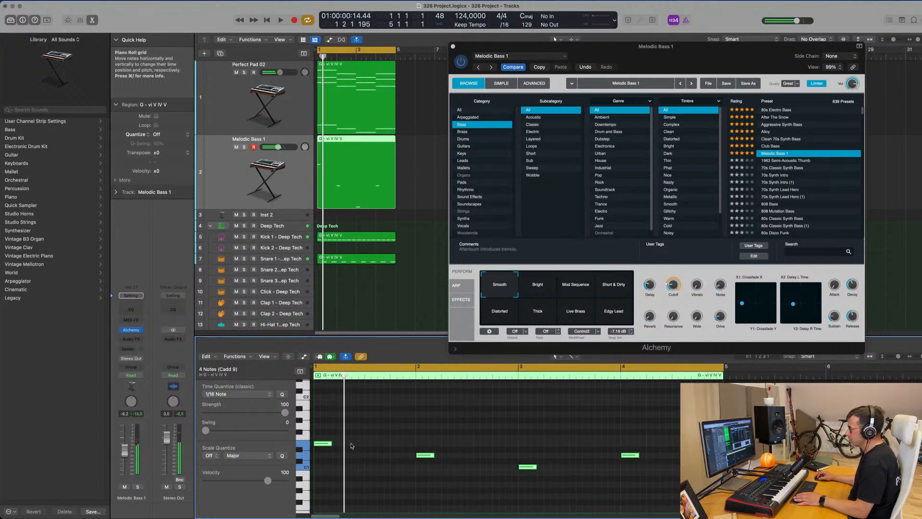
{"action": "left_click_drag", "start_coordinate": [331, 445], "coordinate": [360, 446]}
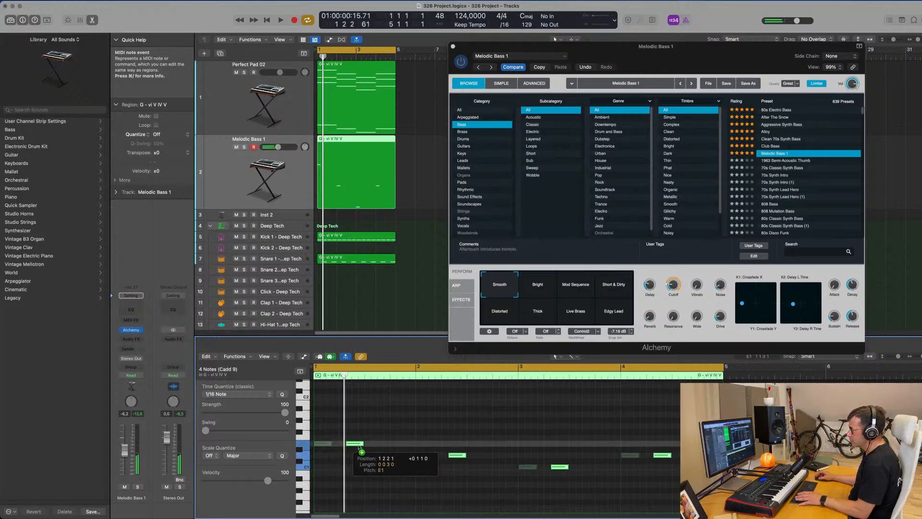
{"action": "left_click_drag", "start_coordinate": [358, 446], "coordinate": [358, 446]}
{"action": "key", "text": "space"}
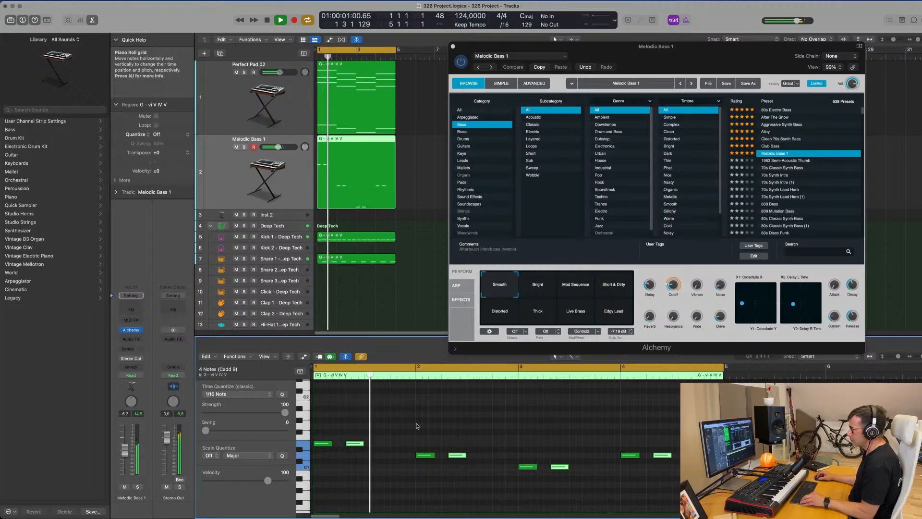
Copy the second bass note of every bar another five sixteenths later, making three notes per bar
{"action": "left_click_drag", "start_coordinate": [355, 443], "coordinate": [389, 445]}
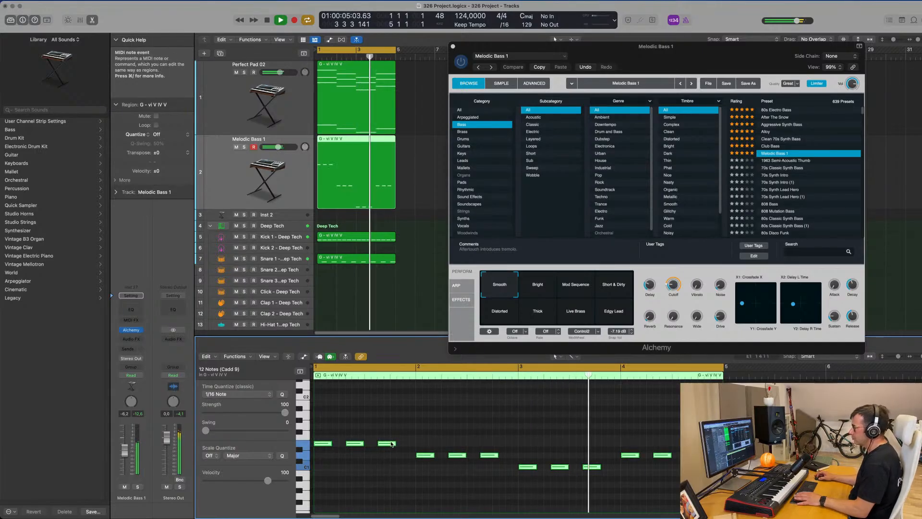
{"action": "key", "text": "space"}
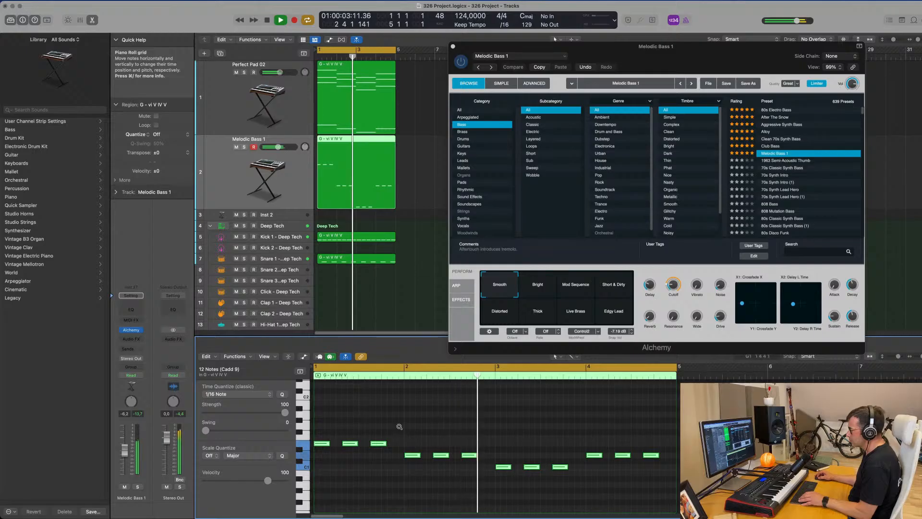
{"action": "key", "text": "super+Left"}
{"action": "key", "text": "super+Right"}
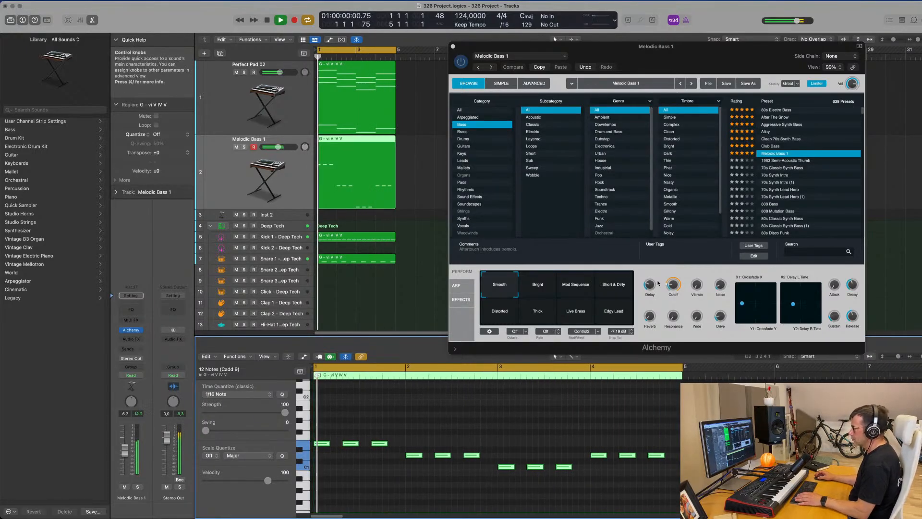
Set the bass sound's cutoff to about 10.5% and raise the Melodic Bass 1 track volume to about -4.7 dB
{"action": "mouse_move", "coordinate": [673, 287]}
{"action": "left_mouse_down"}
{"action": "mouse_move", "coordinate": [673, 300]}
{"action": "mouse_move", "coordinate": [674, 289]}
{"action": "left_mouse_up"}
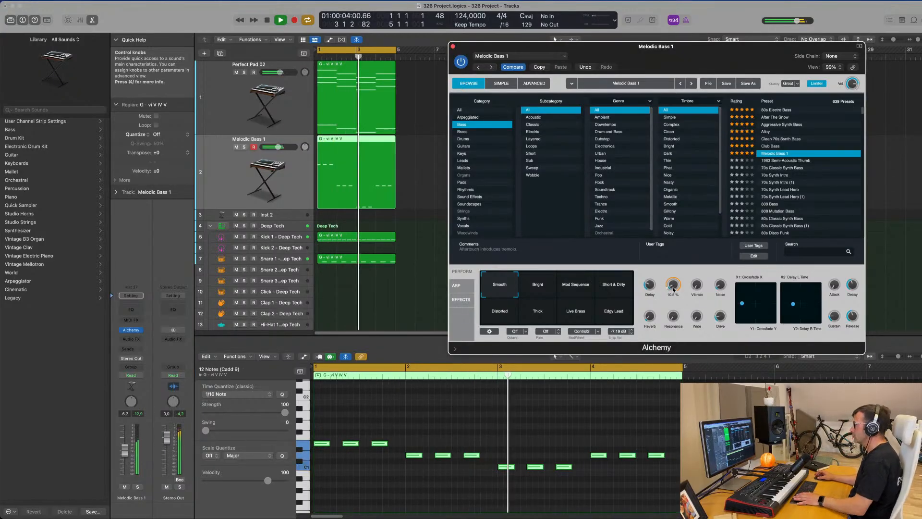
{"action": "left_click_drag", "start_coordinate": [125, 449], "coordinate": [126, 446]}
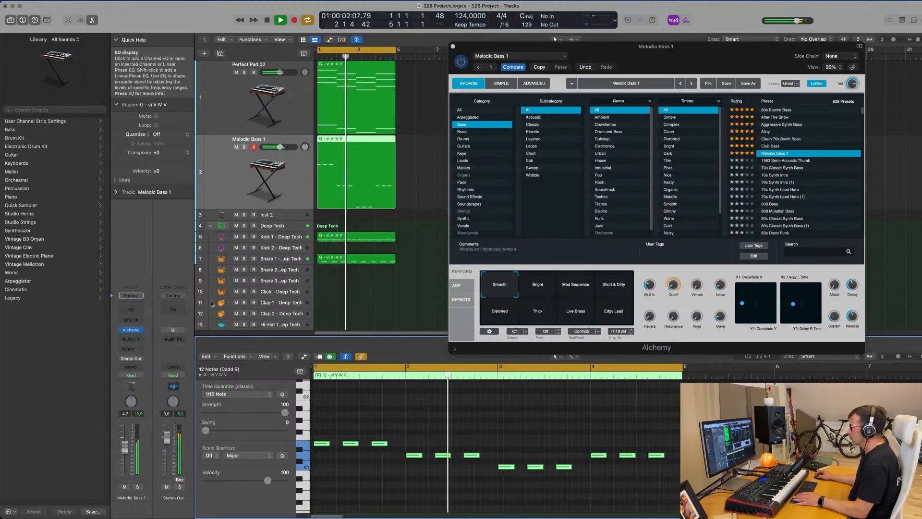
Add a Channel EQ to the Melodic Bass 1 track with a low-shelf boost of about 5 dB at 75 Hz, and close the plug-in windows
{"action": "left_click", "coordinate": [130, 309]}
{"action": "left_click_drag", "start_coordinate": [374, 276], "coordinate": [374, 266]}
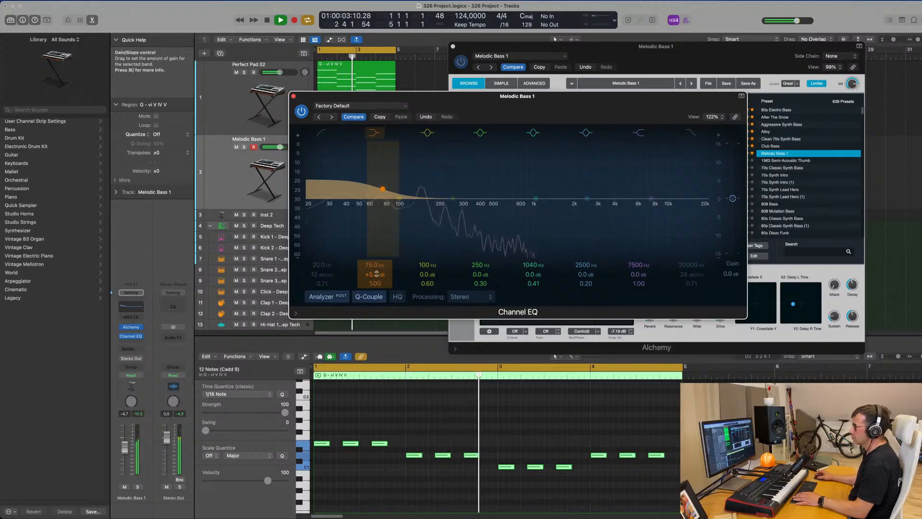
{"action": "left_click", "coordinate": [293, 96]}
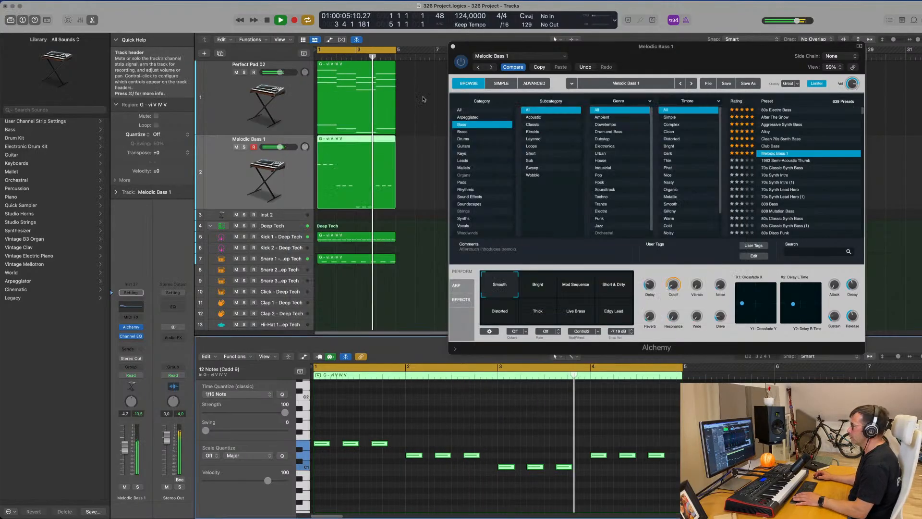
{"action": "left_click_drag", "start_coordinate": [468, 46], "coordinate": [403, 70]}
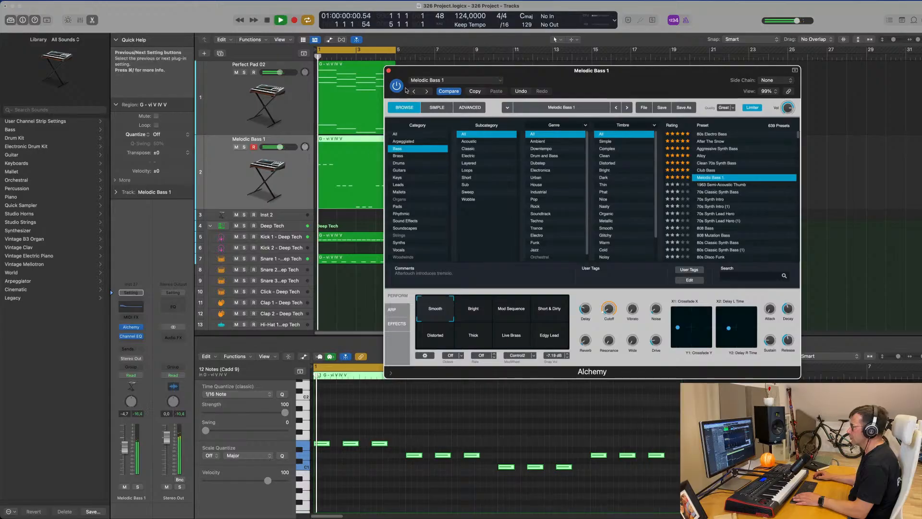
{"action": "left_click", "coordinate": [389, 70]}
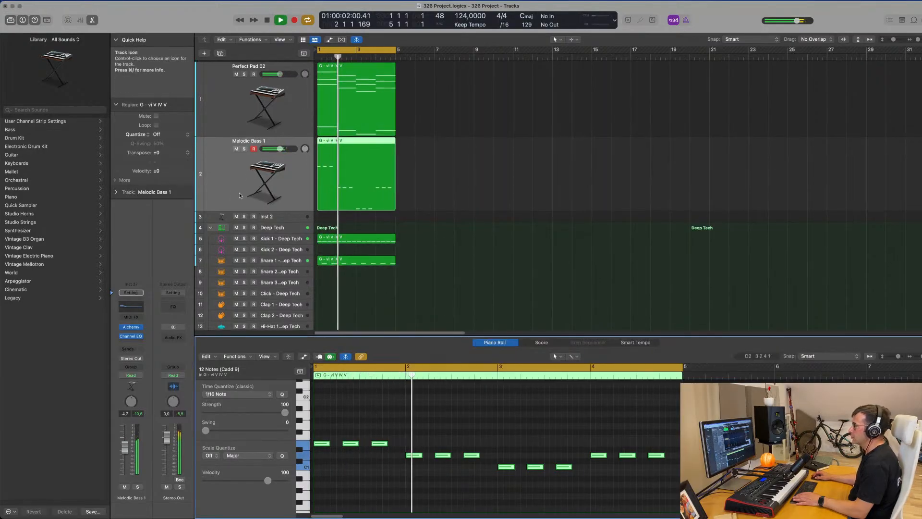
Lower the Hi-Hat Open track volume to about -23.0 dB and play the loop
{"action": "scroll", "coordinate": [241, 195], "scroll_direction": "down", "scroll_amount": 1}
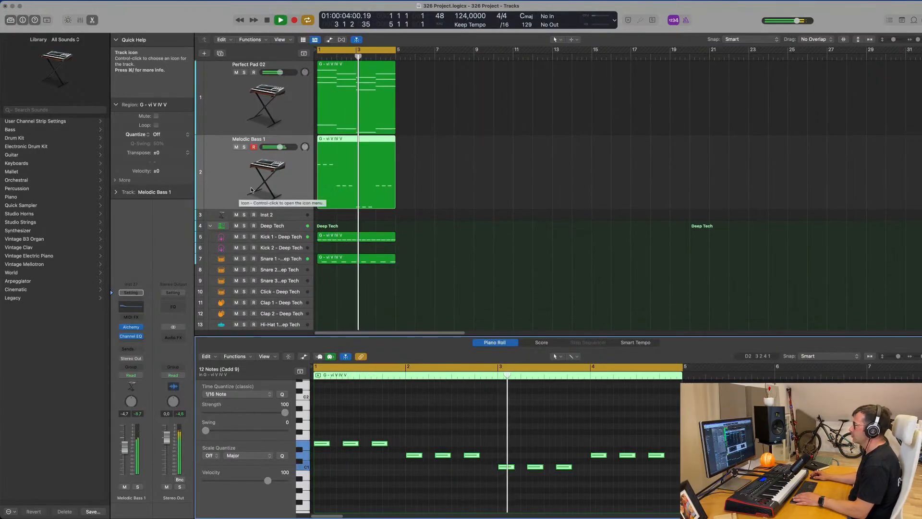
{"action": "scroll", "coordinate": [290, 278], "scroll_direction": "down", "scroll_amount": 3}
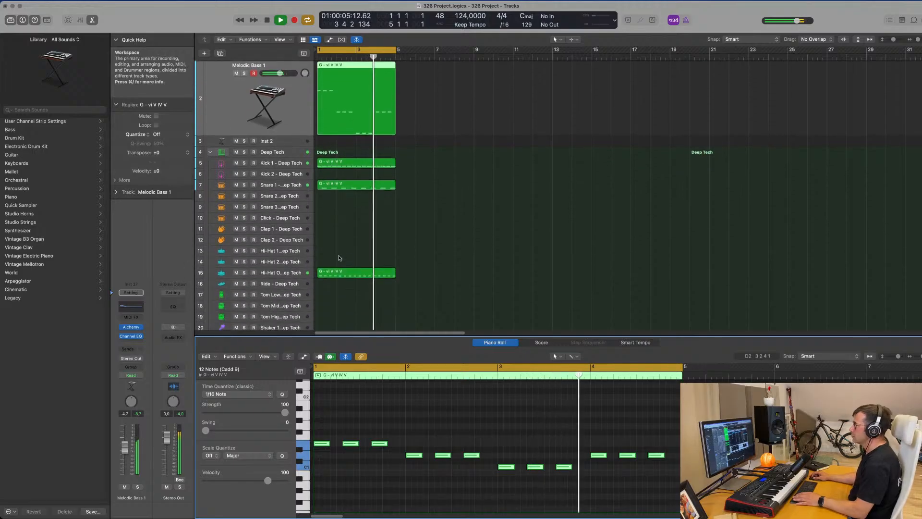
{"action": "left_click", "coordinate": [290, 278]}
{"action": "key", "text": "space"}
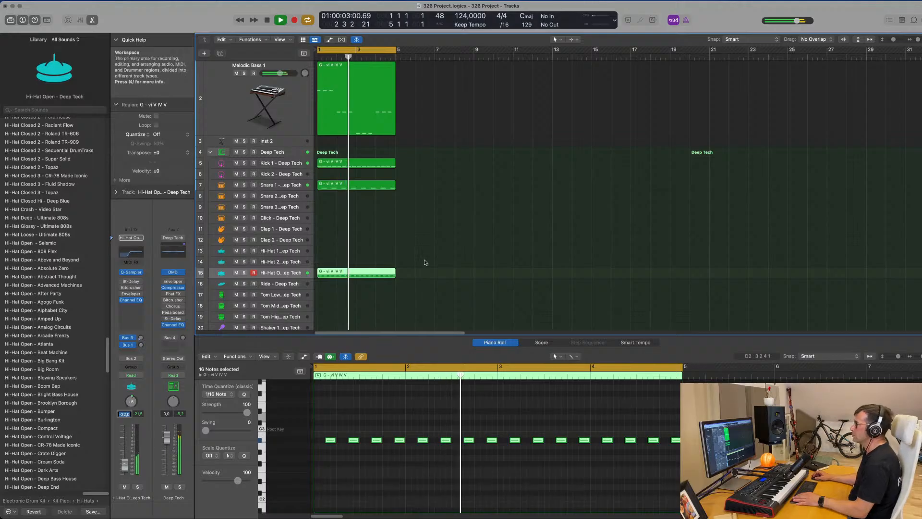
Reopen the Melodic Bass 1 instrument, look over its arpeggiator settings, and raise the cutoff to about 27% during playback
{"action": "scroll", "coordinate": [428, 268], "scroll_direction": "up", "scroll_amount": 3}
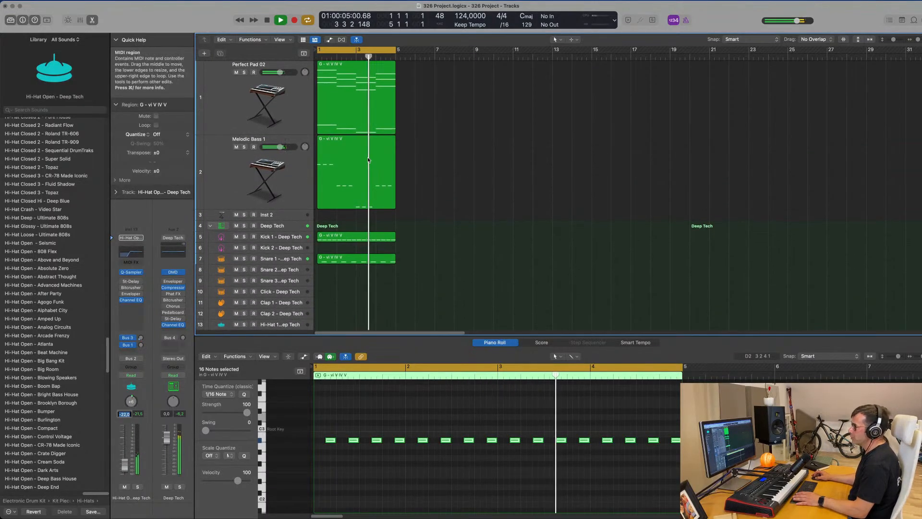
{"action": "left_click", "coordinate": [244, 188]}
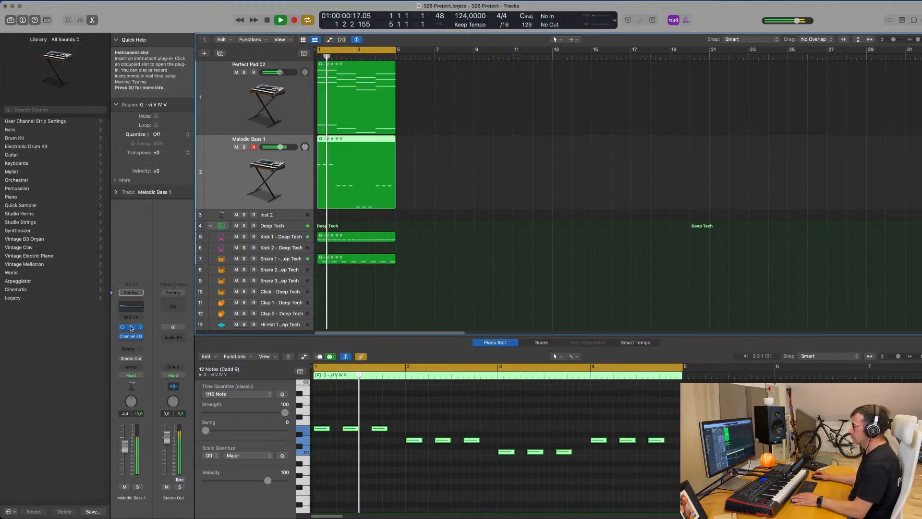
{"action": "left_click", "coordinate": [393, 309]}
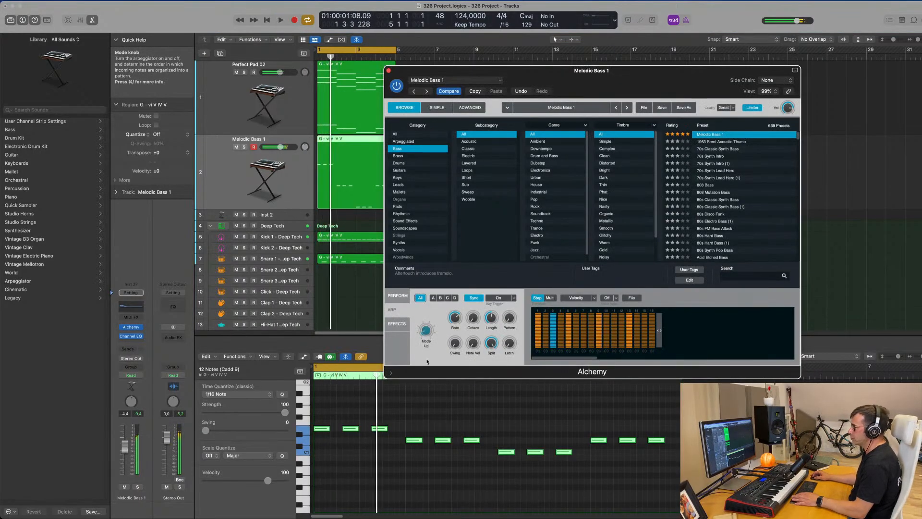
{"action": "left_click_drag", "start_coordinate": [432, 371], "coordinate": [464, 330]}
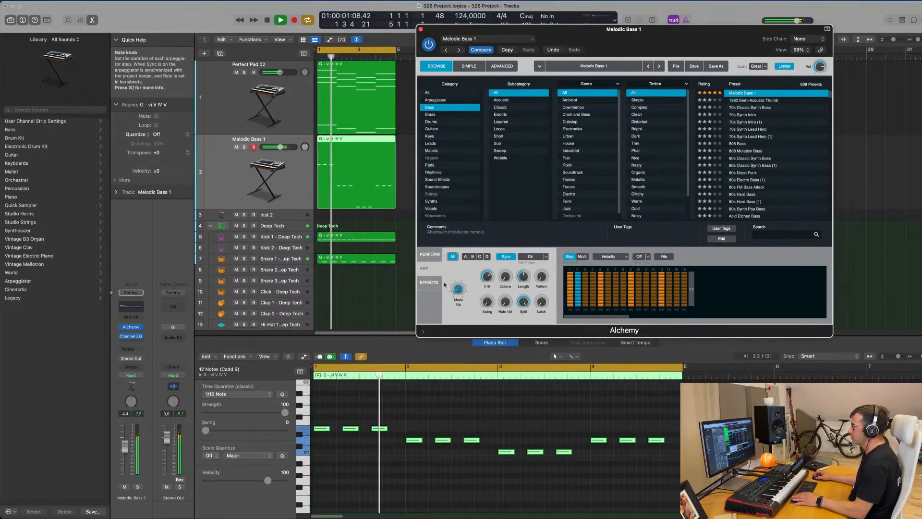
{"action": "left_click", "coordinate": [430, 254]}
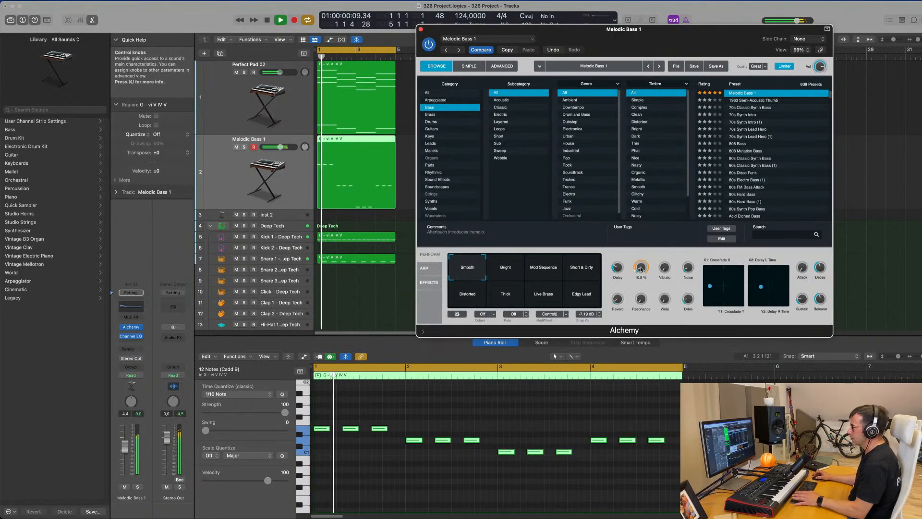
{"action": "left_click_drag", "start_coordinate": [640, 270], "coordinate": [640, 258]}
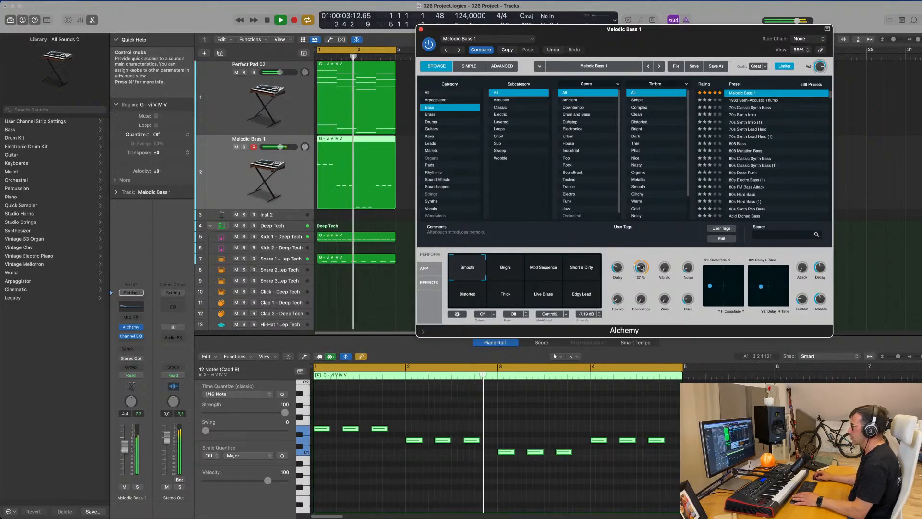
Fine-tune the bass sound's cutoff, try its arpeggiator's mode control during playback, and close the instrument window
{"action": "mouse_move", "coordinate": [642, 267]}
{"action": "left_mouse_down"}
{"action": "mouse_move", "coordinate": [647, 250]}
{"action": "mouse_move", "coordinate": [645, 268]}
{"action": "left_mouse_up"}
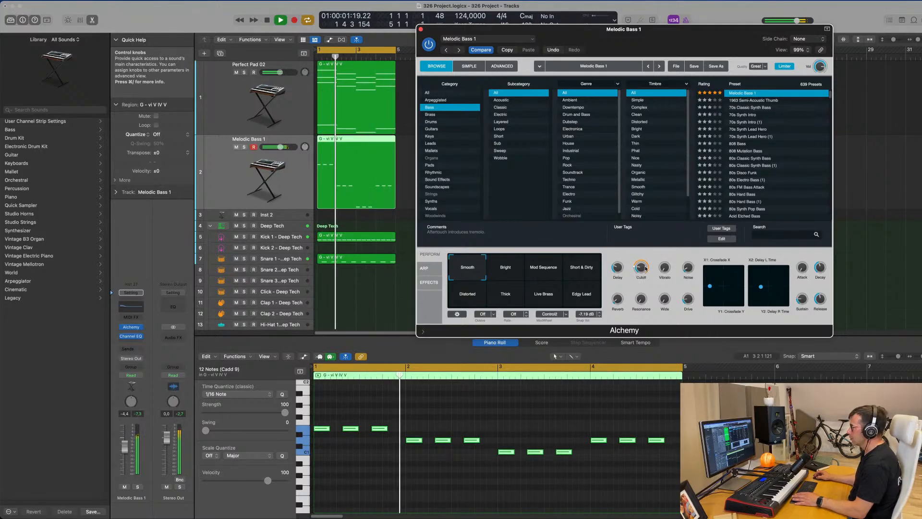
{"action": "left_click", "coordinate": [425, 269]}
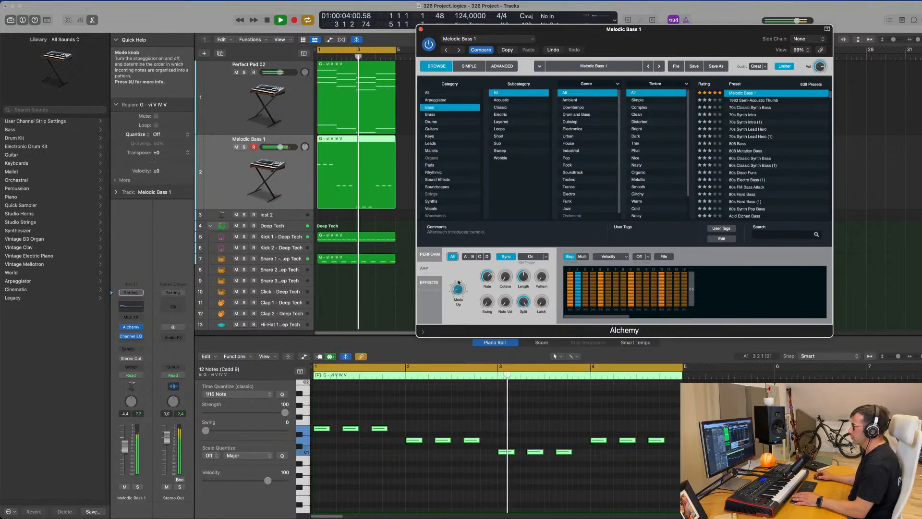
{"action": "left_click_drag", "start_coordinate": [460, 280], "coordinate": [459, 297]}
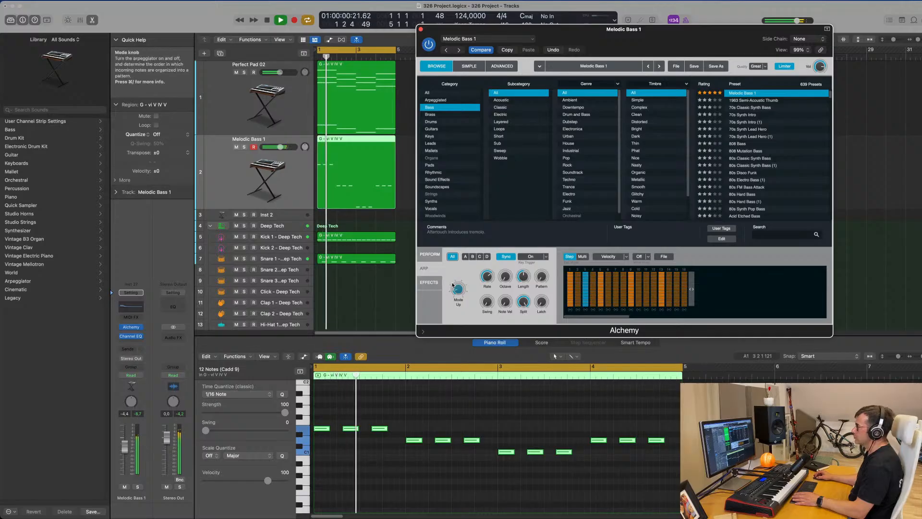
{"action": "left_click_drag", "start_coordinate": [458, 288], "coordinate": [459, 308]}
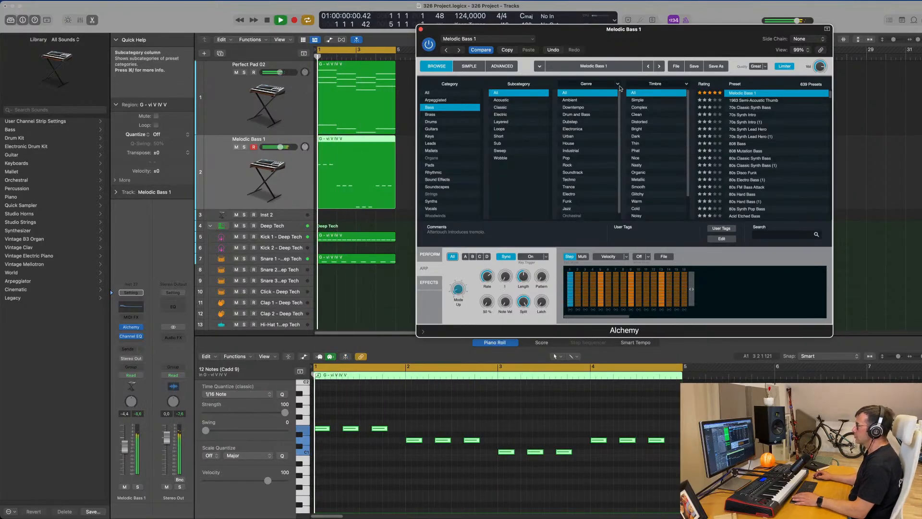
{"action": "left_click_drag", "start_coordinate": [439, 32], "coordinate": [385, 40]}
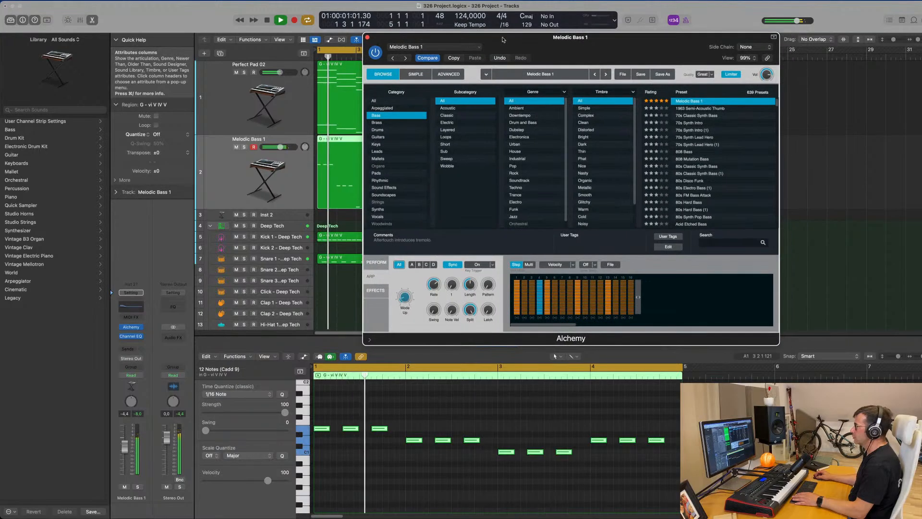
{"action": "left_click", "coordinate": [367, 37]}
Repeat all the four-bar regions three times so the arrangement extends to bar 17
{"action": "left_click", "coordinate": [275, 111]}
{"action": "left_click", "coordinate": [288, 174]}
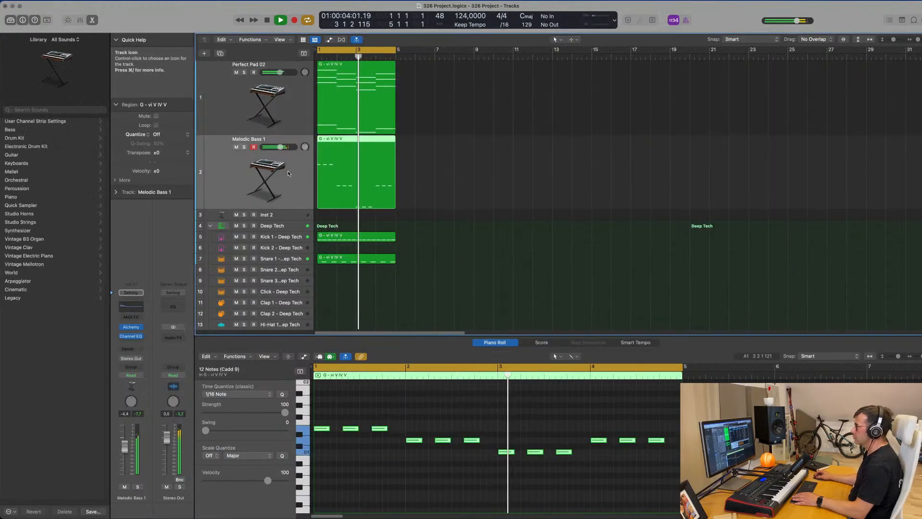
{"action": "left_click", "coordinate": [461, 118]}
{"action": "key", "text": "super+a"}
{"action": "key", "text": "super+r"}
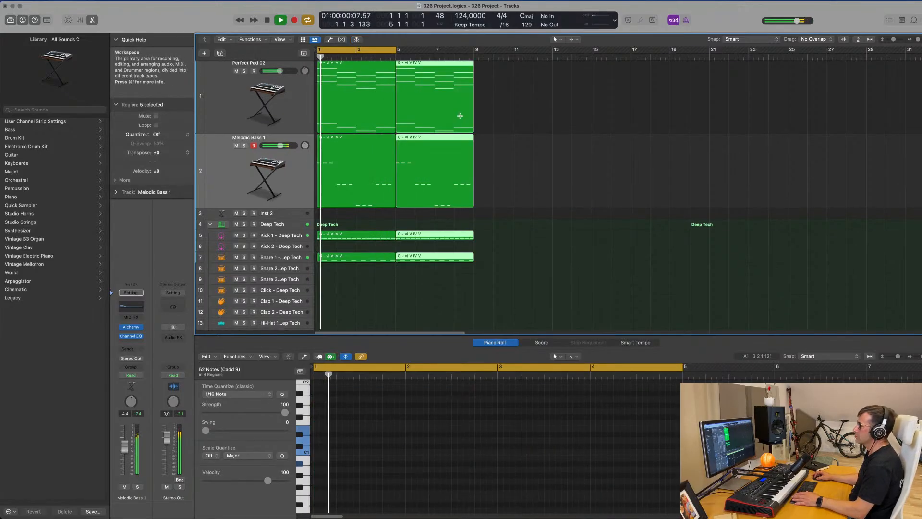
{"action": "key", "text": "super+r"}
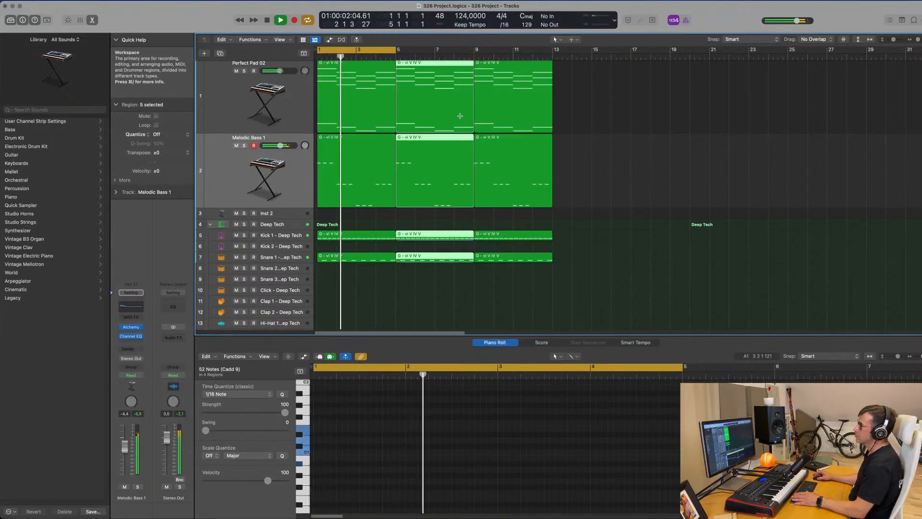
{"action": "key", "text": "super+r"}
Mute the Perfect Pad 02 track, duplicate it with its instrument, and copy its first chord region onto the duplicate
{"action": "left_click", "coordinate": [286, 108]}
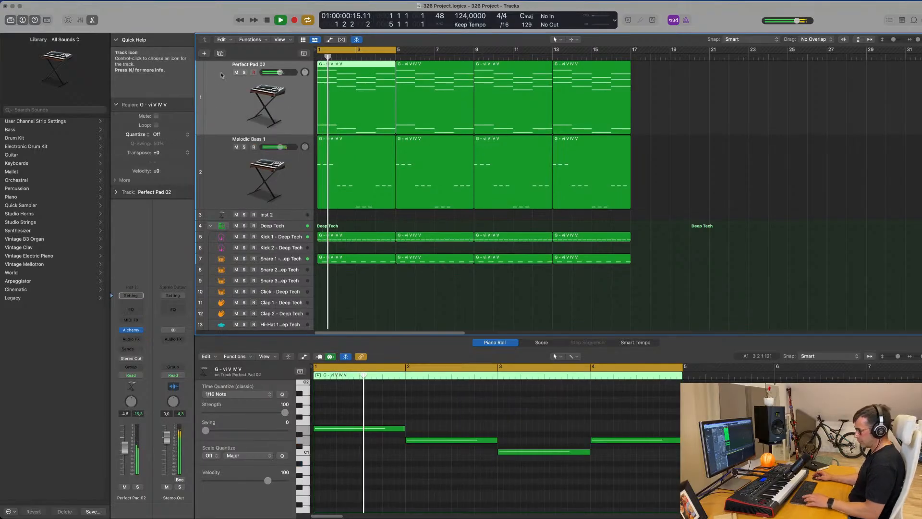
{"action": "key", "text": "ctrl+m"}
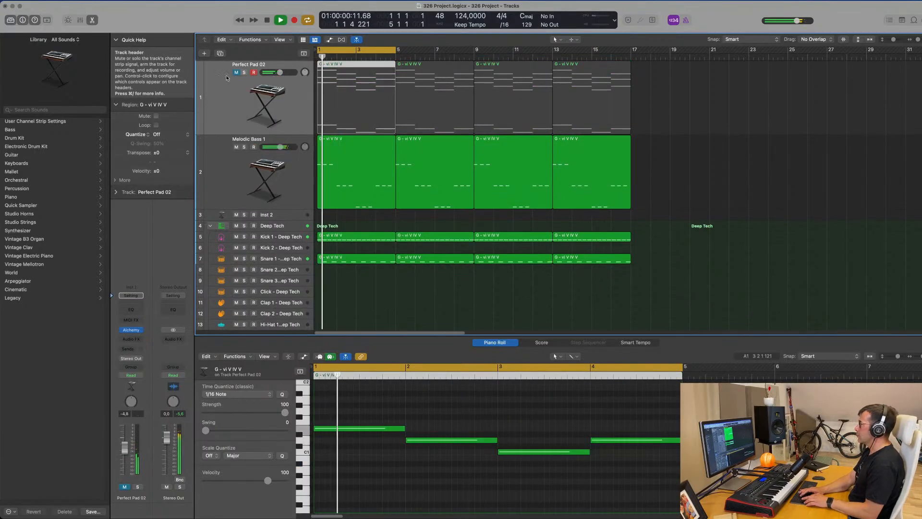
{"action": "key", "text": "super+d"}
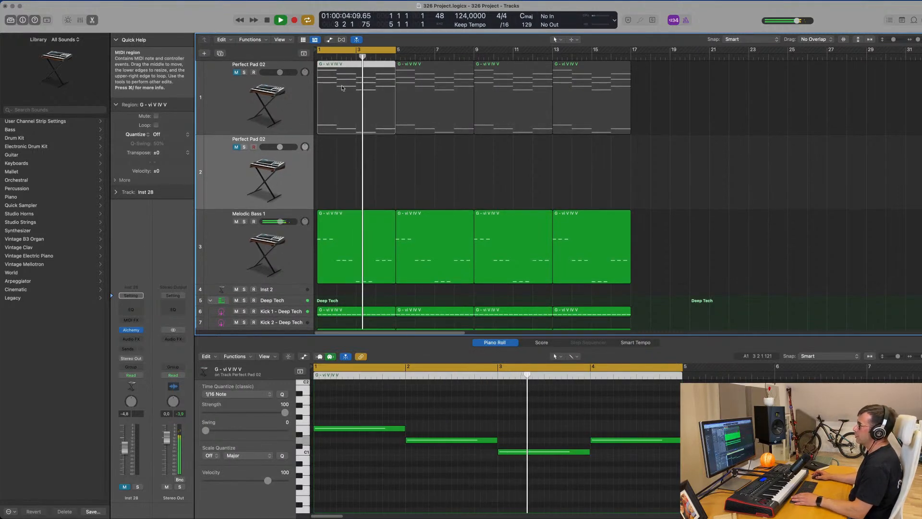
{"action": "left_click_drag", "start_coordinate": [342, 88], "coordinate": [336, 166]}
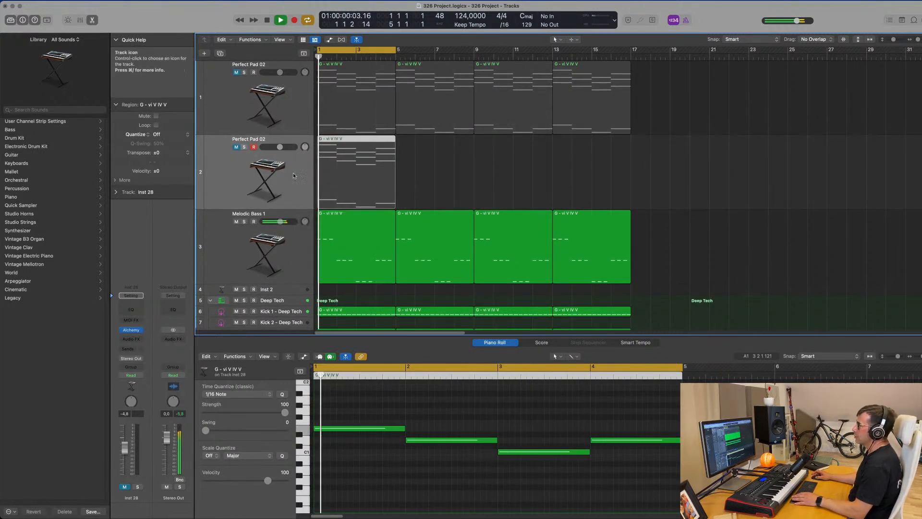
{"action": "scroll", "coordinate": [361, 139], "scroll_direction": "down", "scroll_amount": 1}
Delete the low bass notes from the copied chord region and transpose the remaining chord notes down one octave
{"action": "key", "text": "e"}
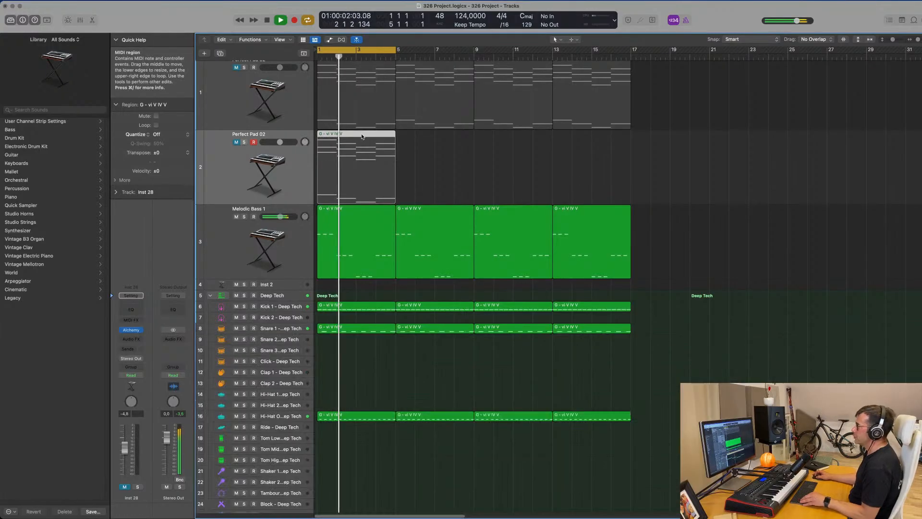
{"action": "key", "text": "e"}
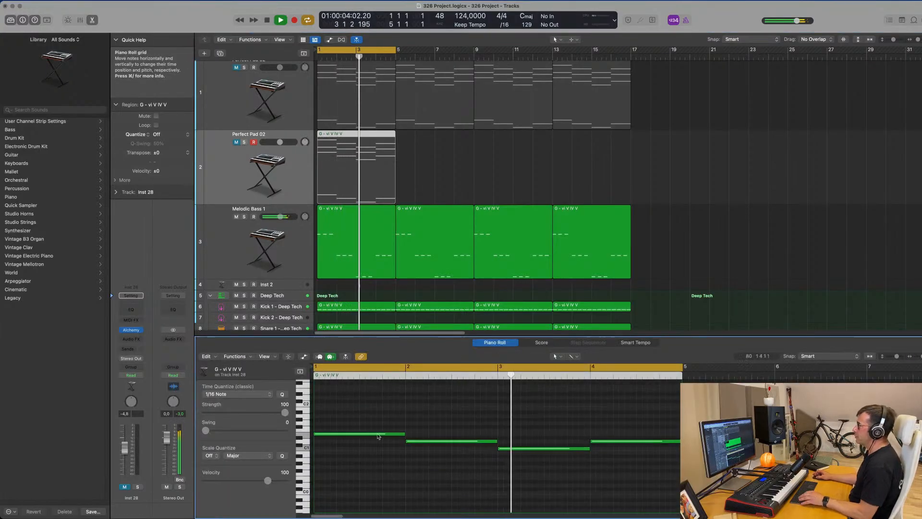
{"action": "left_click_drag", "start_coordinate": [358, 415], "coordinate": [642, 469]}
{"action": "key", "text": "Delete"}
{"action": "scroll", "coordinate": [556, 457], "scroll_direction": "up", "scroll_amount": 5}
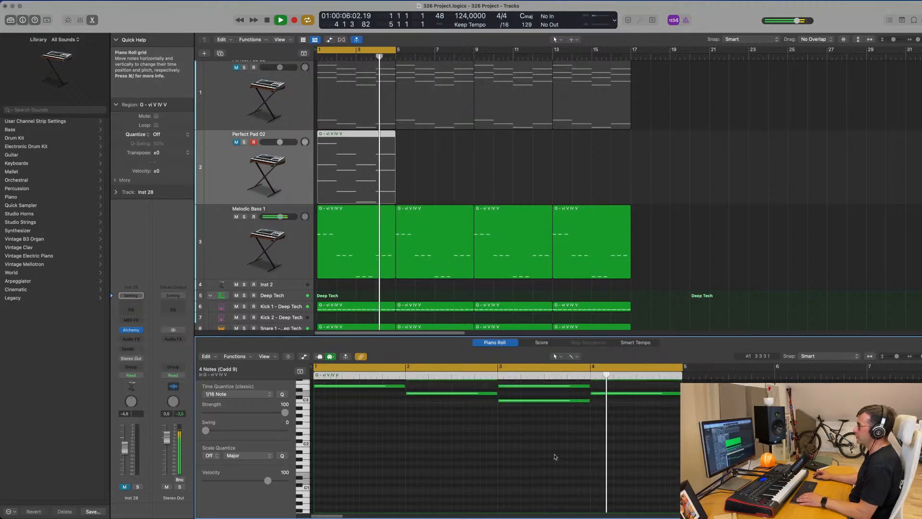
{"action": "key", "text": "super+a"}
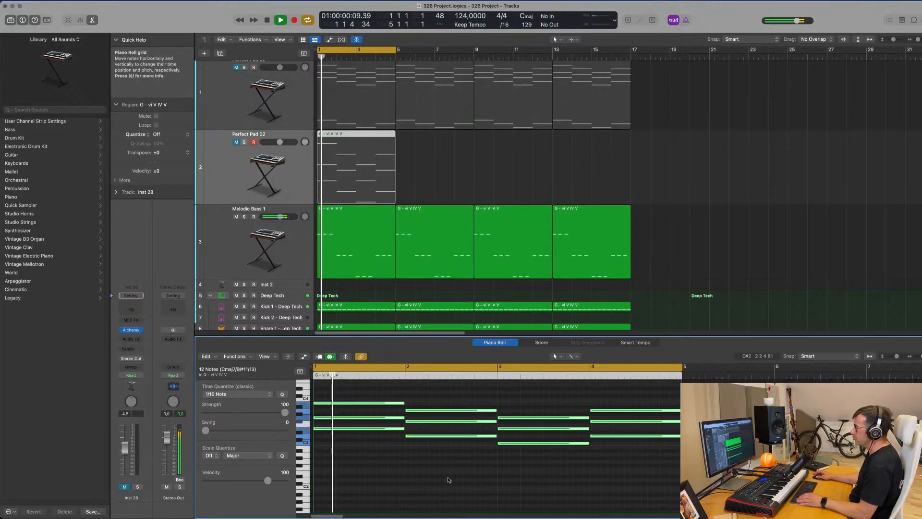
{"action": "key", "text": "alt+shift+Down"}
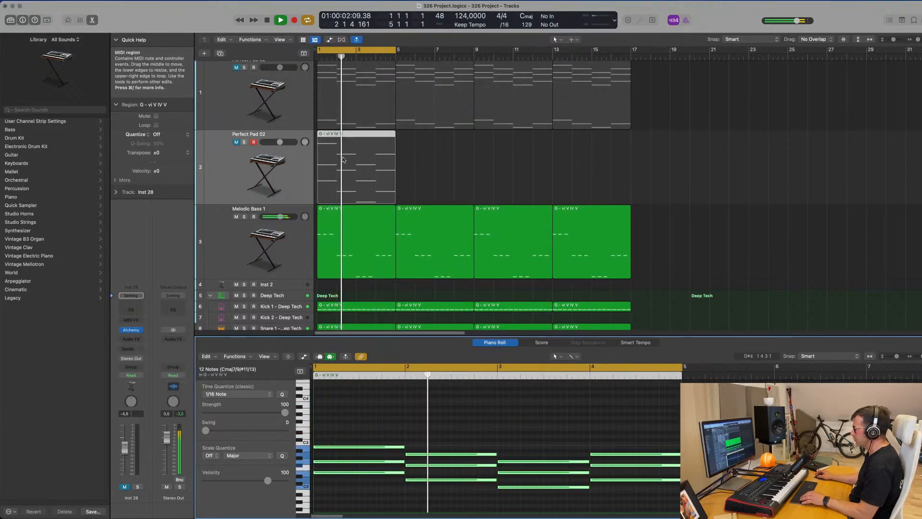
Unmute the duplicated pad track and play the loop from the start to hear the lowered chords
{"action": "key", "text": "Return"}
{"action": "left_click", "coordinate": [229, 175]}
{"action": "key", "text": "m"}
{"action": "key", "text": "Return"}
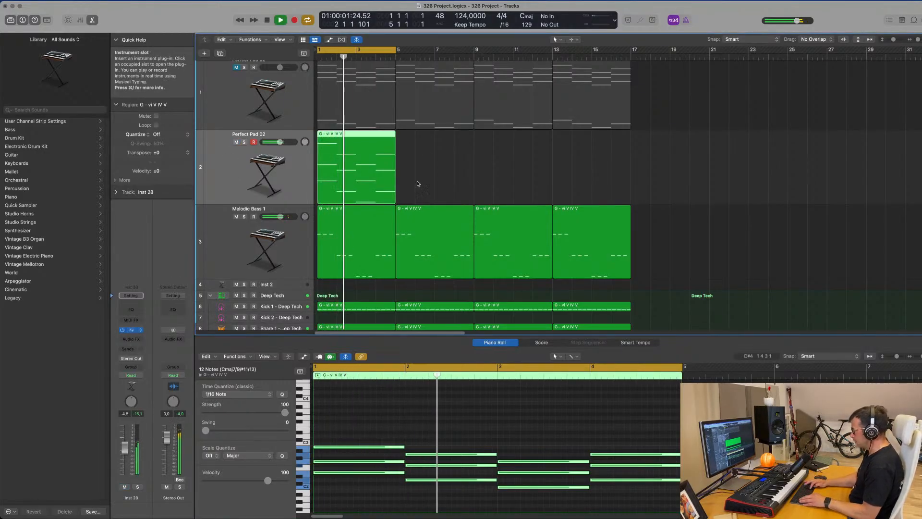
{"action": "key", "text": "space"}
Filter the duplicated track's Alchemy presets to Keys and try the Aqua Mallet preset
{"action": "left_click_drag", "start_coordinate": [528, 103], "coordinate": [593, 84]}
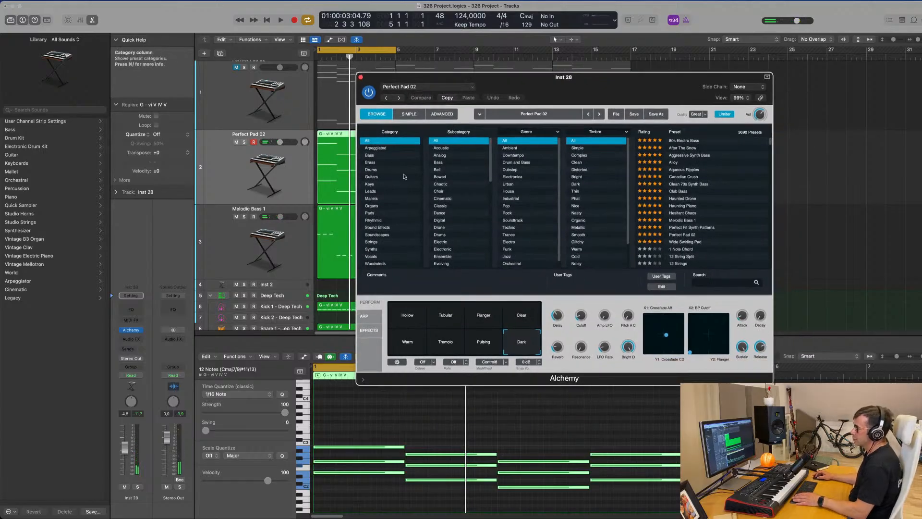
{"action": "left_click", "coordinate": [369, 184]}
{"action": "scroll", "coordinate": [697, 193], "scroll_direction": "down", "scroll_amount": 4}
{"action": "key", "text": "space"}
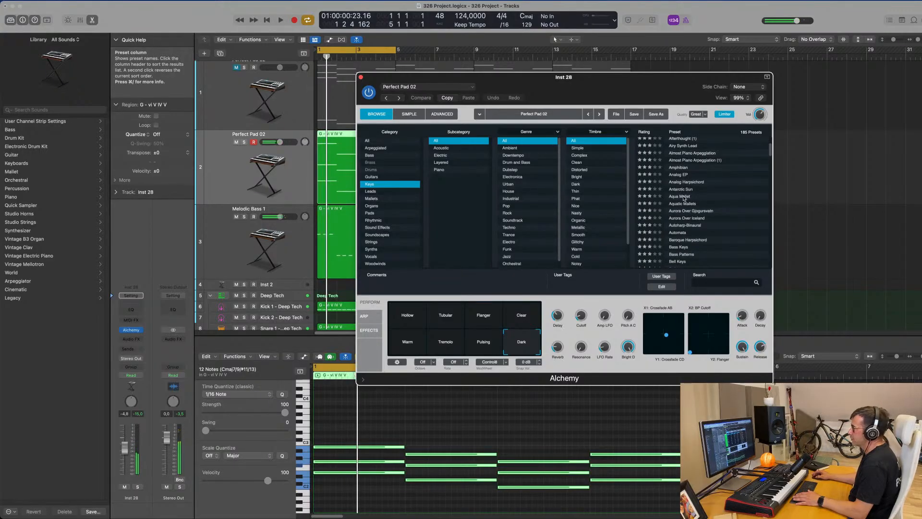
{"action": "left_click", "coordinate": [683, 197]}
Repeat the lowered chord region on the Aqua Mallet track so it extends to bar 17
{"action": "left_click_drag", "start_coordinate": [625, 77], "coordinate": [812, 73]}
{"action": "key", "text": "space"}
{"action": "key", "text": "super+r"}
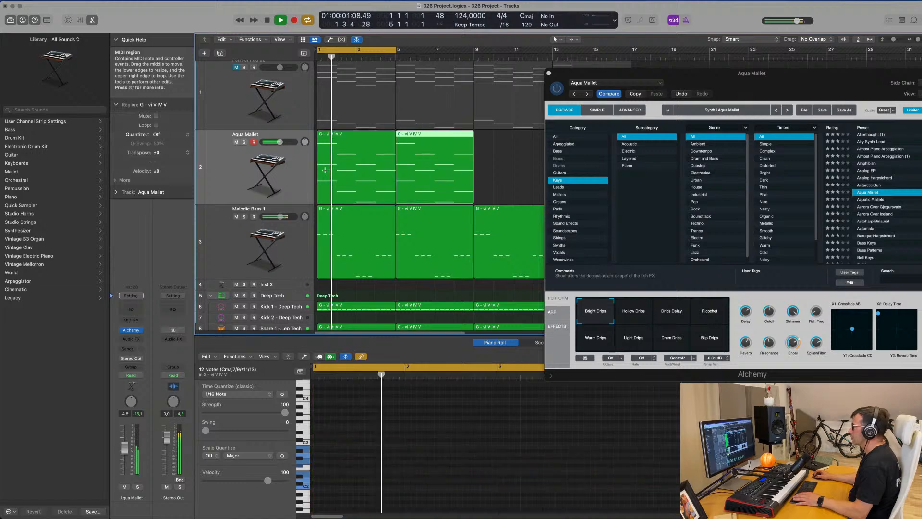
{"action": "key", "text": "super+r"}
Replace the Aqua Mallet sound with the Automata keys preset and lower its track volume to about -5.4 dB
{"action": "left_click_drag", "start_coordinate": [696, 73], "coordinate": [521, 85]}
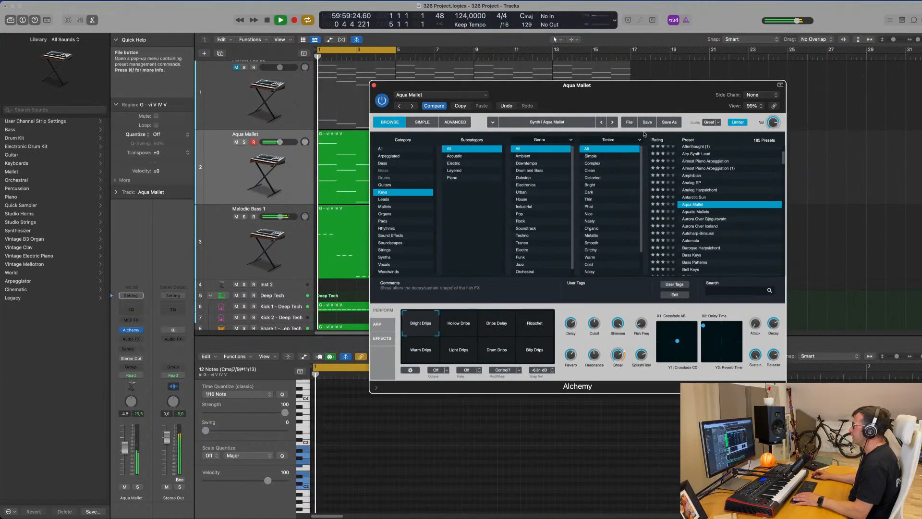
{"action": "scroll", "coordinate": [678, 194], "scroll_direction": "down", "scroll_amount": 3}
{"action": "scroll", "coordinate": [679, 194], "scroll_direction": "down", "scroll_amount": 2}
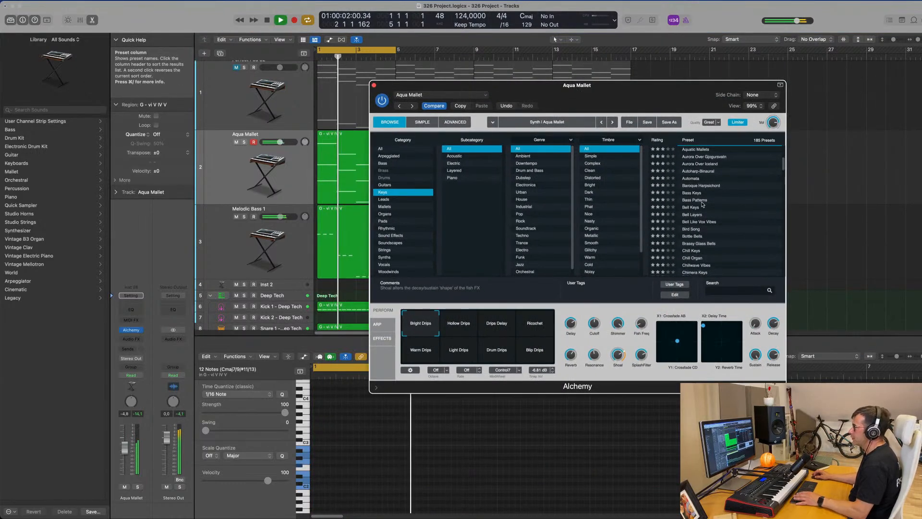
{"action": "left_click", "coordinate": [691, 179]}
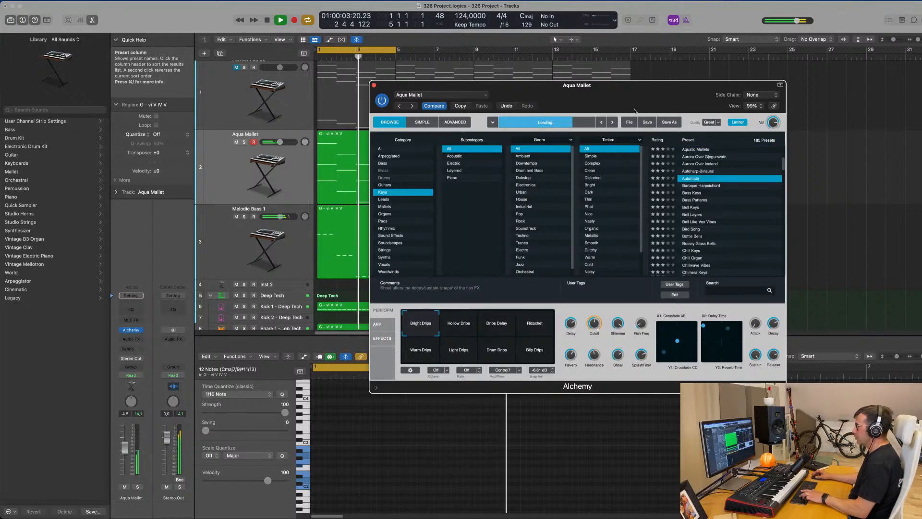
{"action": "left_click_drag", "start_coordinate": [638, 105], "coordinate": [611, 109]}
{"action": "key", "text": "space"}
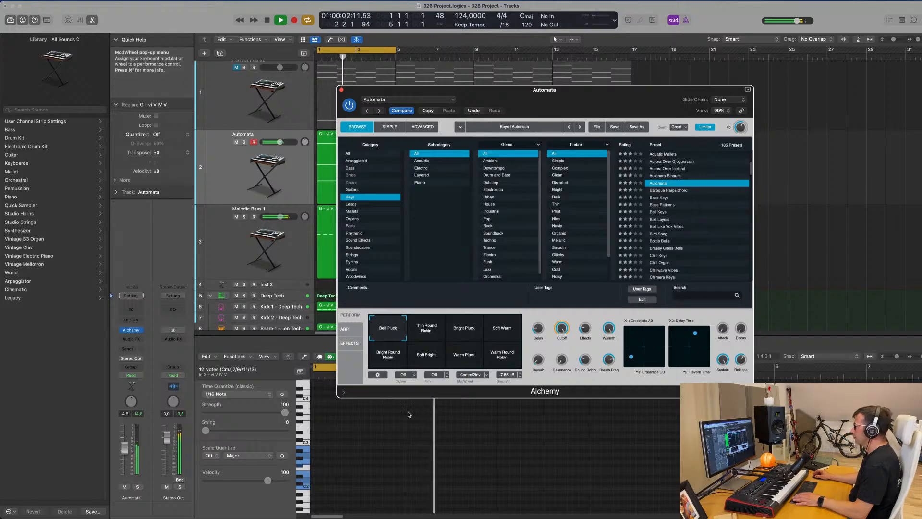
{"action": "key", "text": "space"}
{"action": "key", "text": "space"}
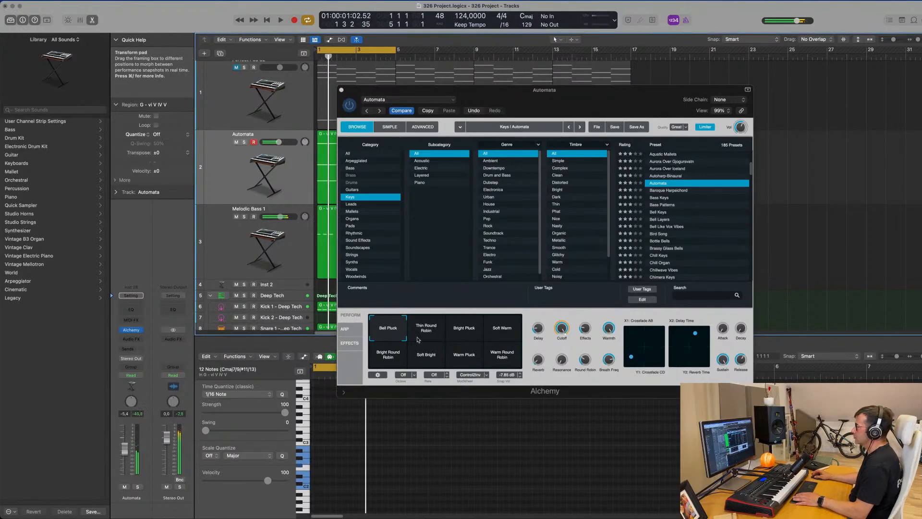
Audition Automata's Thin Round Robin, Bright Pluck, Soft Warm, Bright Round Robin, Warm Pluck and Warm Round Robin snapshots during playback
{"action": "left_click", "coordinate": [426, 334]}
{"action": "left_click", "coordinate": [465, 336]}
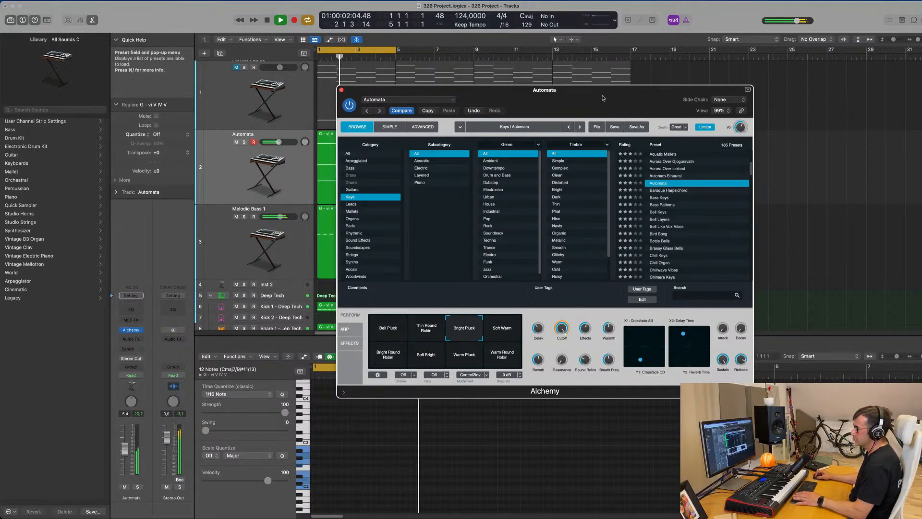
{"action": "left_click_drag", "start_coordinate": [603, 96], "coordinate": [673, 116]}
{"action": "left_click", "coordinate": [572, 350]}
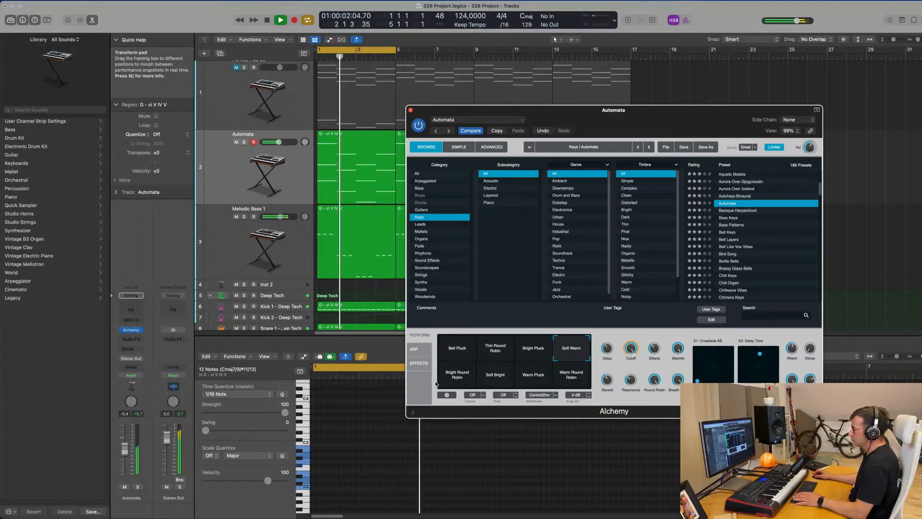
{"action": "left_click", "coordinate": [455, 379]}
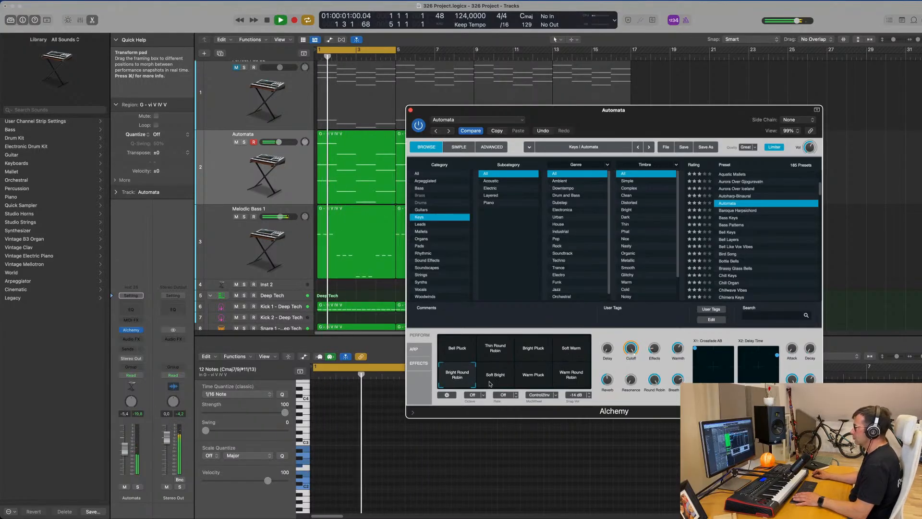
{"action": "left_click", "coordinate": [532, 382]}
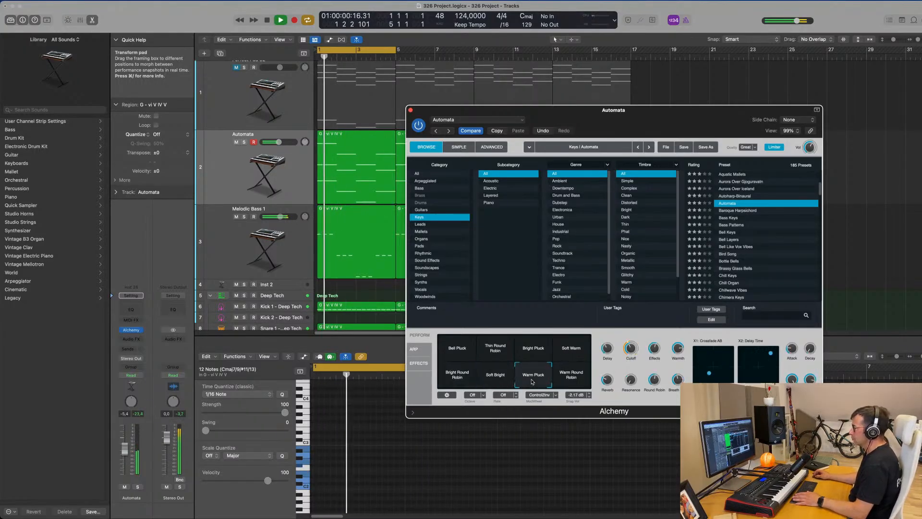
{"action": "left_click", "coordinate": [569, 378]}
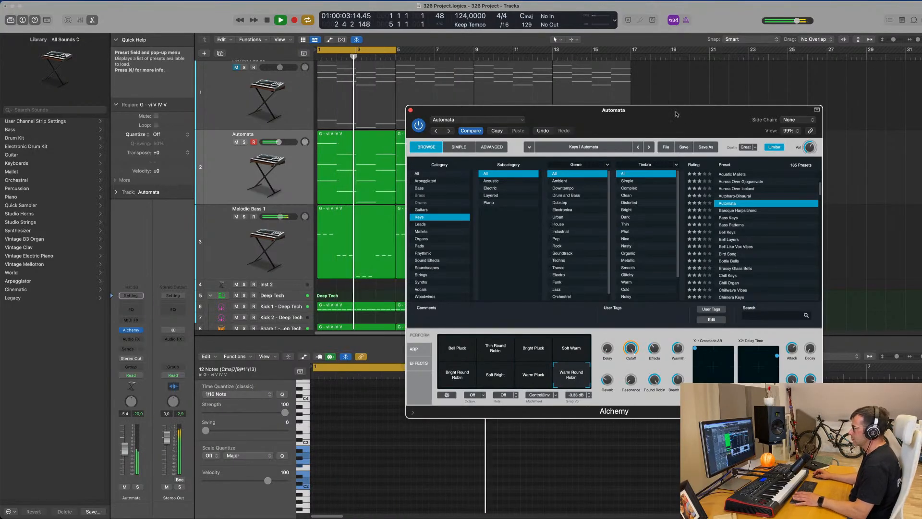
Try a lower cutoff on Automata and set its transform pad between the Soft Warm and Warm Round Robin snapshots
{"action": "mouse_move", "coordinate": [676, 113]}
{"action": "left_mouse_down"}
{"action": "mouse_move", "coordinate": [703, 70]}
{"action": "mouse_move", "coordinate": [637, 84]}
{"action": "mouse_move", "coordinate": [657, 125]}
{"action": "mouse_move", "coordinate": [677, 97]}
{"action": "left_mouse_up"}
{"action": "mouse_move", "coordinate": [635, 332]}
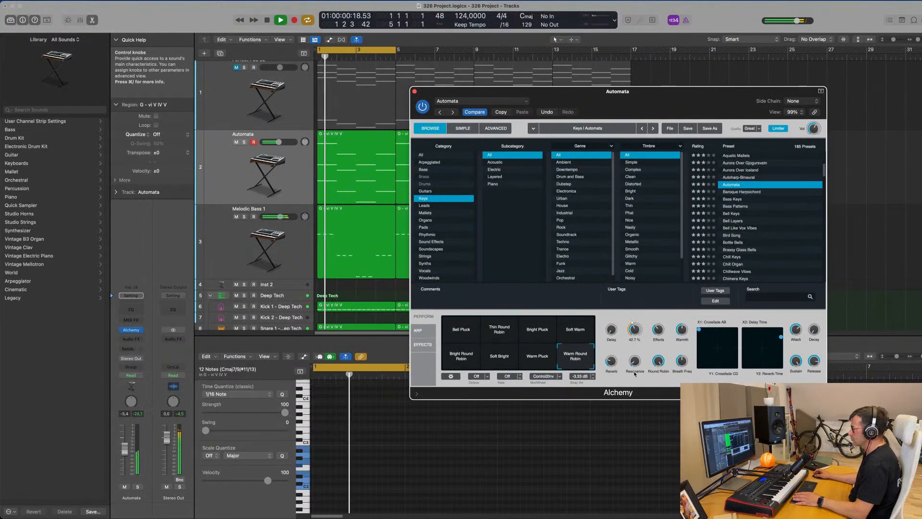
{"action": "left_click", "coordinate": [582, 331]}
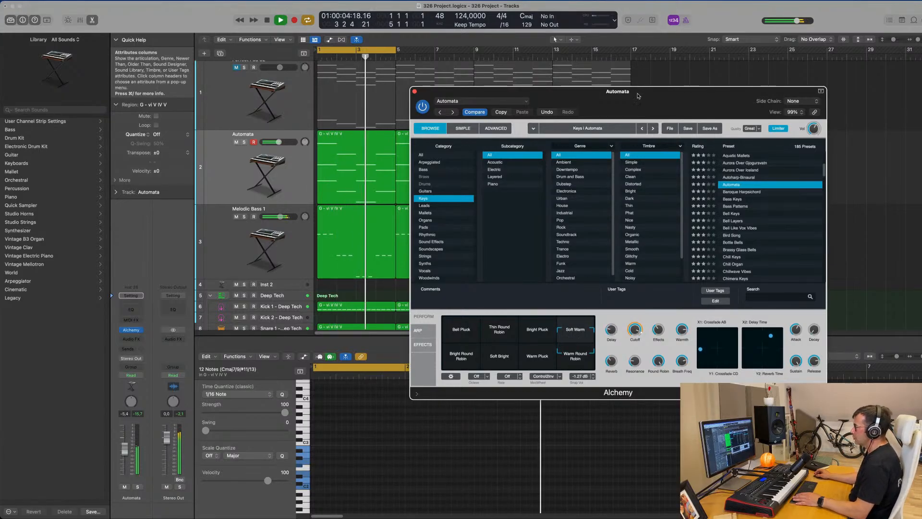
Close the Automata instrument window, solo its track, and set the track volume to about -5.0 dB
{"action": "left_click_drag", "start_coordinate": [636, 95], "coordinate": [705, 89]}
{"action": "left_click", "coordinate": [483, 86]}
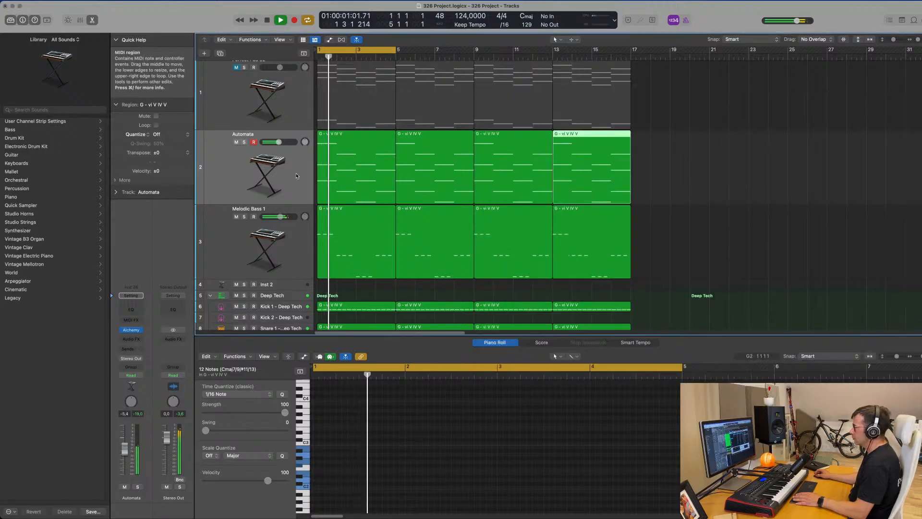
{"action": "key", "text": "s"}
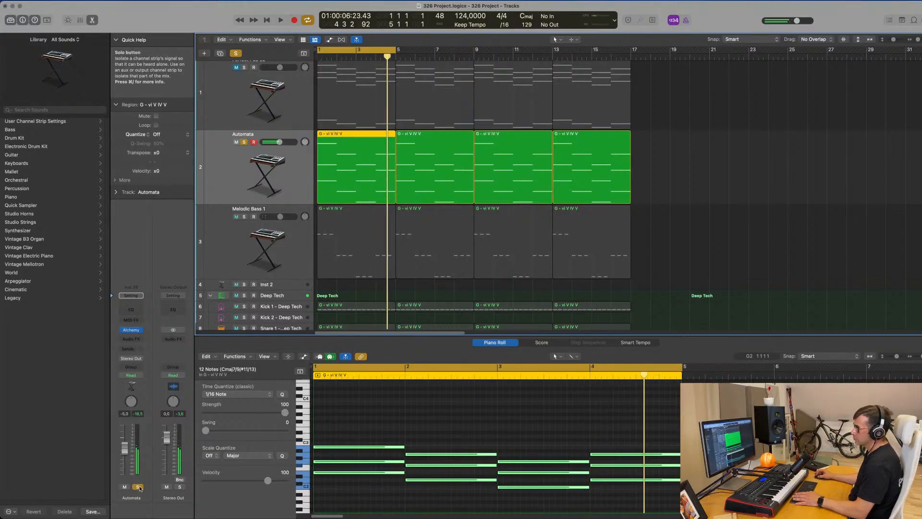
Unsolo the Automata track, then check its Alchemy settings during playback and close the instrument window
{"action": "key", "text": "s"}
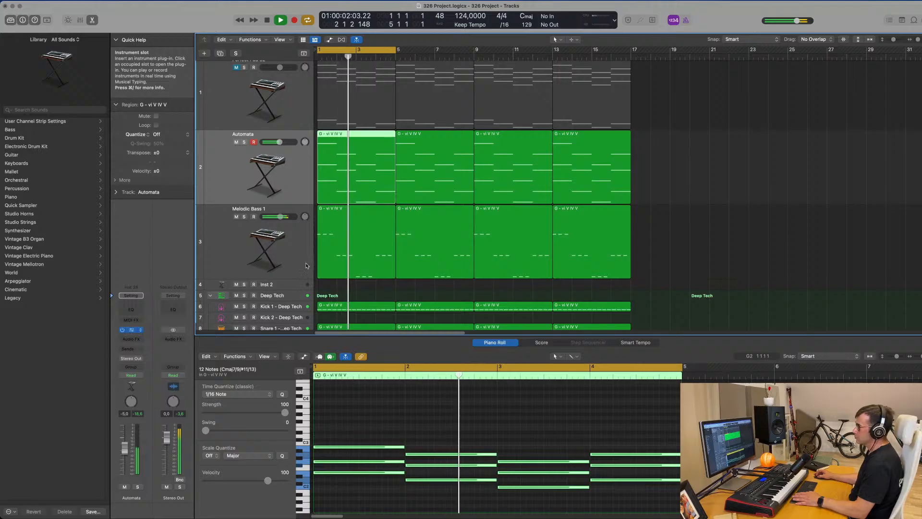
{"action": "left_click", "coordinate": [131, 330]}
{"action": "left_click_drag", "start_coordinate": [747, 94], "coordinate": [595, 72]}
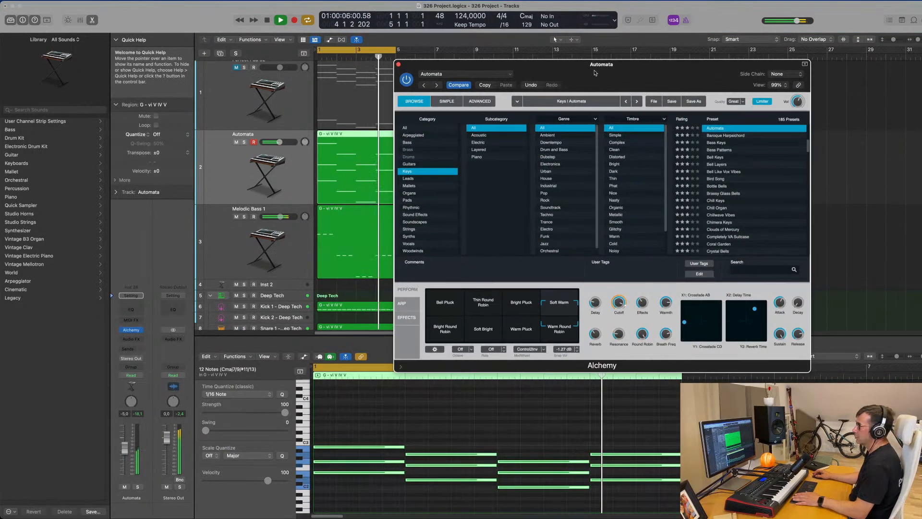
{"action": "left_click", "coordinate": [398, 64]}
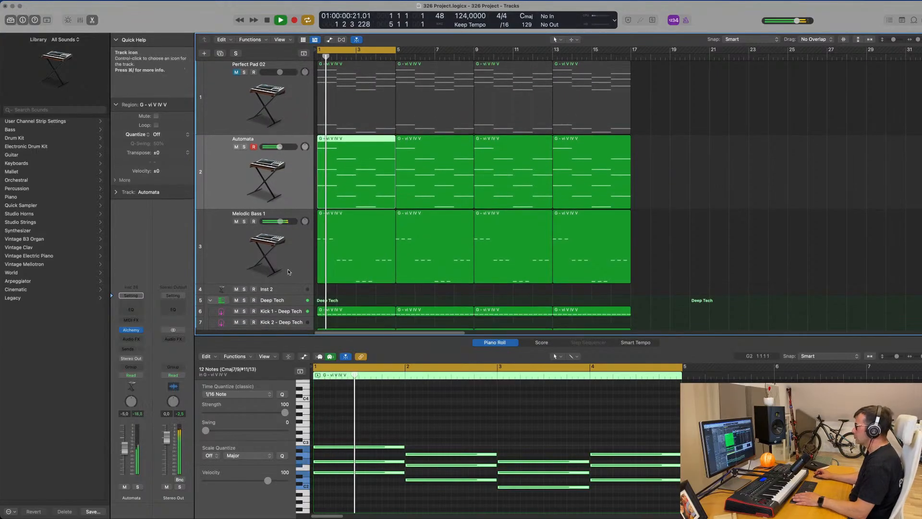
Insert a Compressor on Melodic Bass 1 and side-chain it to Kick 1 - Deep Tech (Inst 3)
{"action": "left_click", "coordinate": [287, 269]}
{"action": "left_click", "coordinate": [136, 343]}
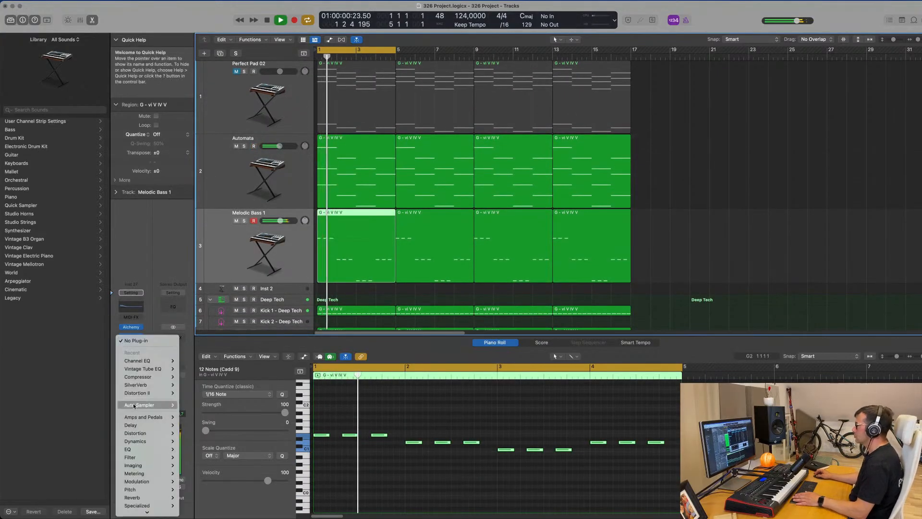
{"action": "mouse_move", "coordinate": [164, 377]}
{"action": "left_click", "coordinate": [201, 378]}
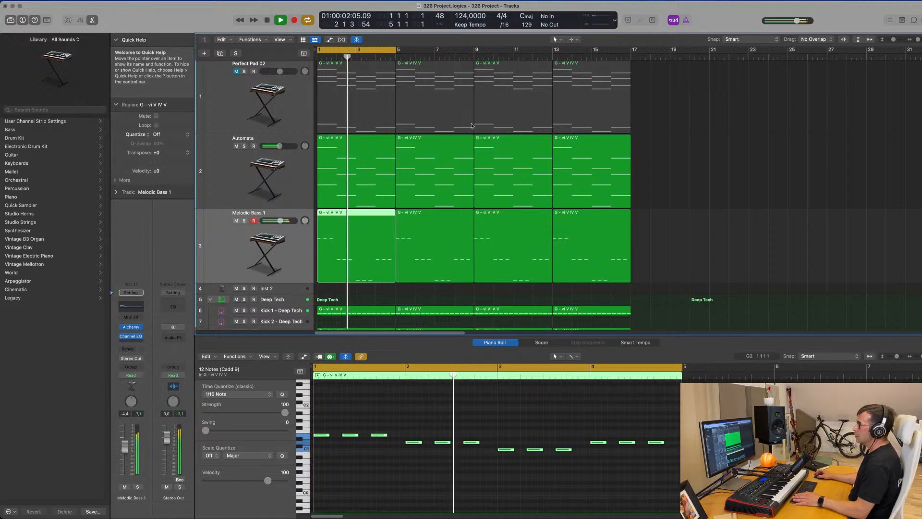
{"action": "left_click", "coordinate": [615, 107]}
{"action": "mouse_move", "coordinate": [614, 116]}
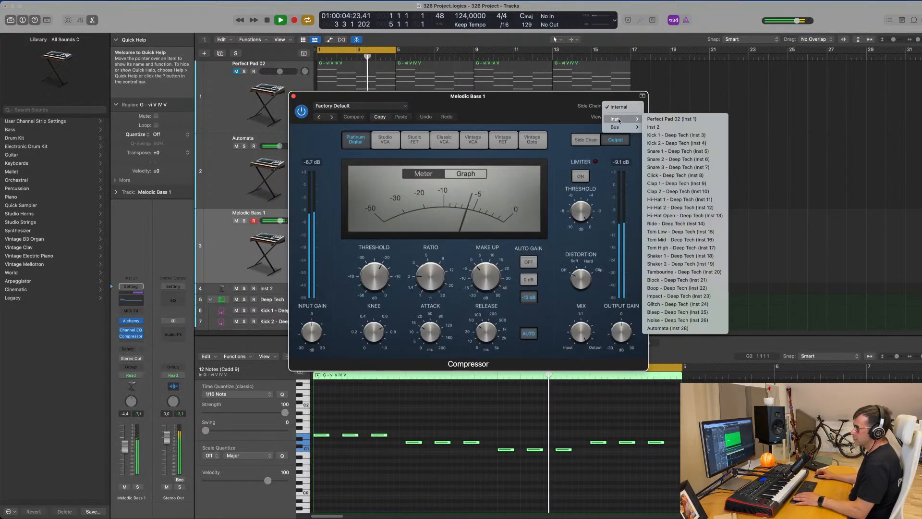
{"action": "left_click", "coordinate": [665, 140]}
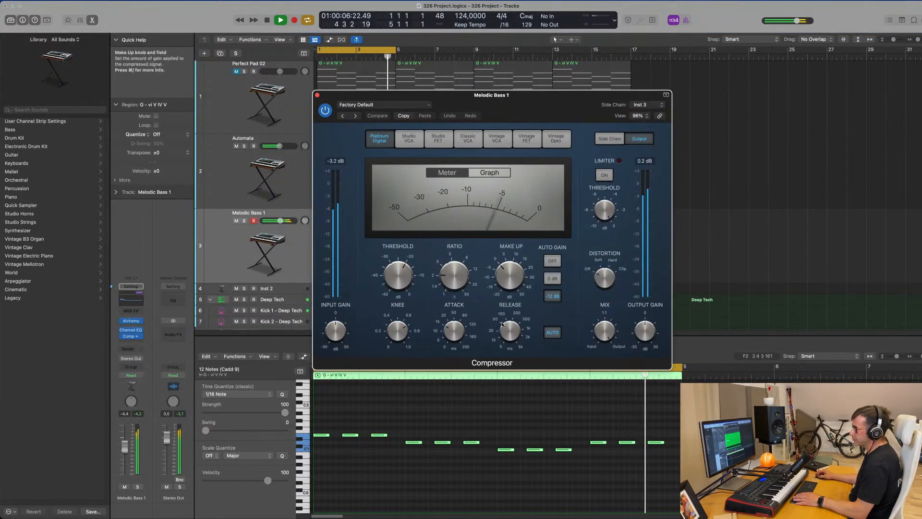
Shorten the attack of Melodic Bass 1's compressor, set its threshold to -18.0 dB, and clear the output's clip indicator
{"action": "left_click_drag", "start_coordinate": [510, 377], "coordinate": [510, 378]}
{"action": "left_click_drag", "start_coordinate": [454, 331], "coordinate": [453, 361]}
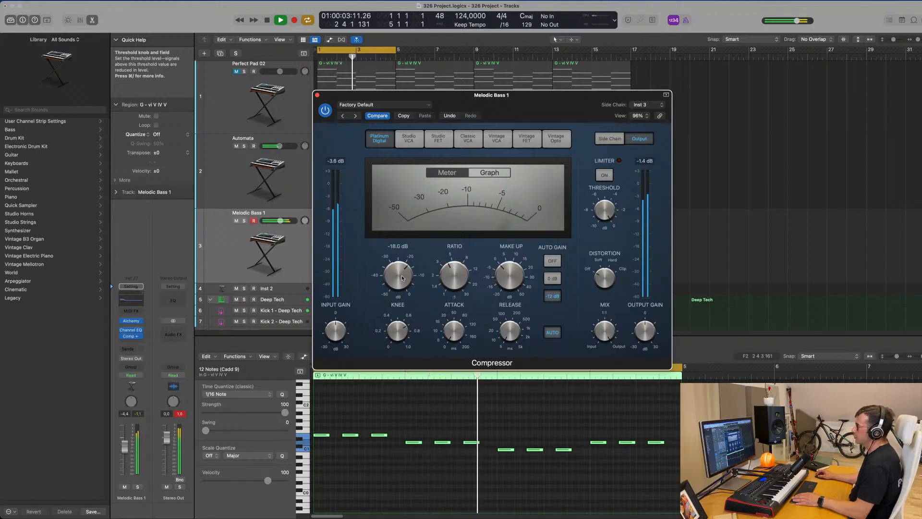
{"action": "left_click", "coordinate": [180, 415]}
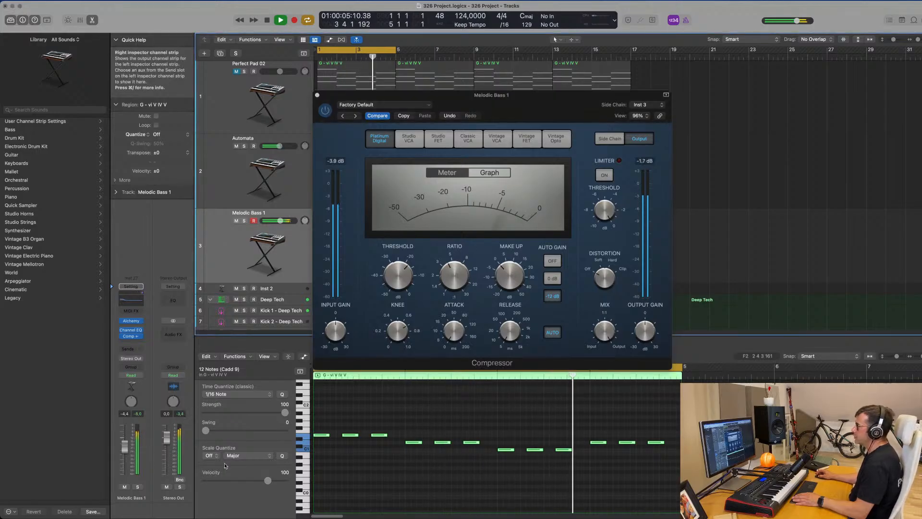
{"action": "left_click_drag", "start_coordinate": [606, 272], "coordinate": [607, 265]}
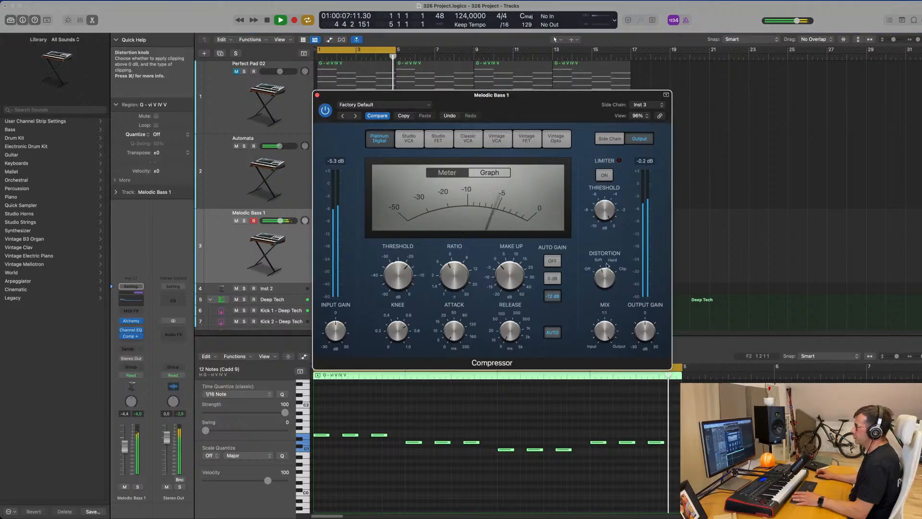
Lower Melodic Bass 1's volume to about -9.4 dB and close the compressor window
{"action": "left_click_drag", "start_coordinate": [549, 105], "coordinate": [578, 111]}
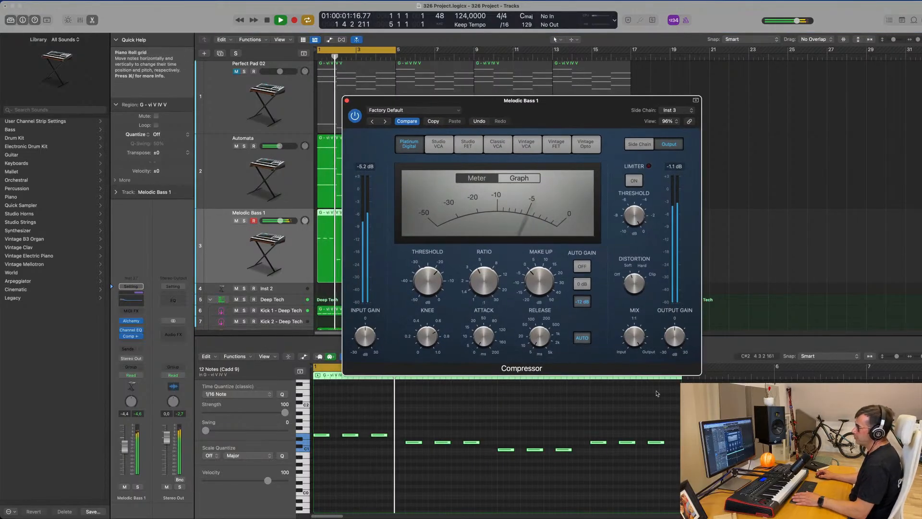
{"action": "left_click_drag", "start_coordinate": [125, 448], "coordinate": [124, 450]}
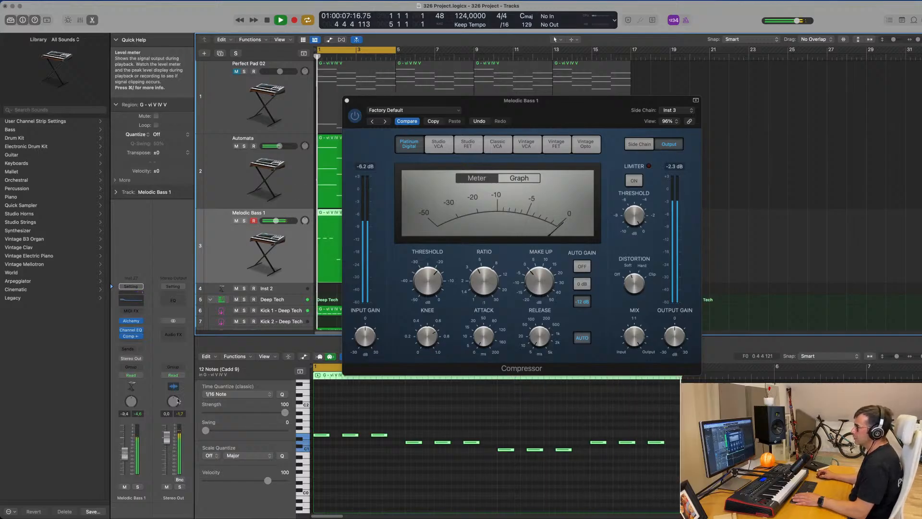
{"action": "left_click", "coordinate": [347, 101]}
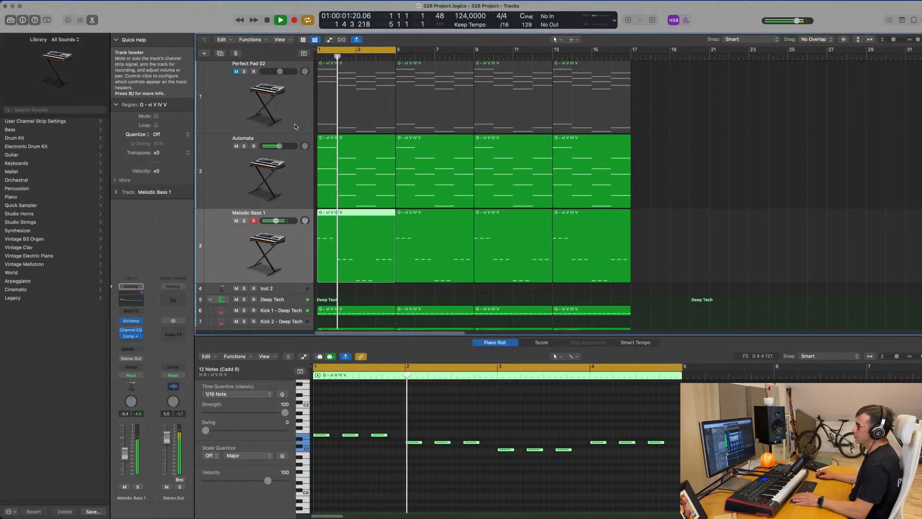
Unmute the Perfect Pad 02 track and adjust its cutoff in Alchemy, with the delay at about 35.5%
{"action": "left_click", "coordinate": [290, 127]}
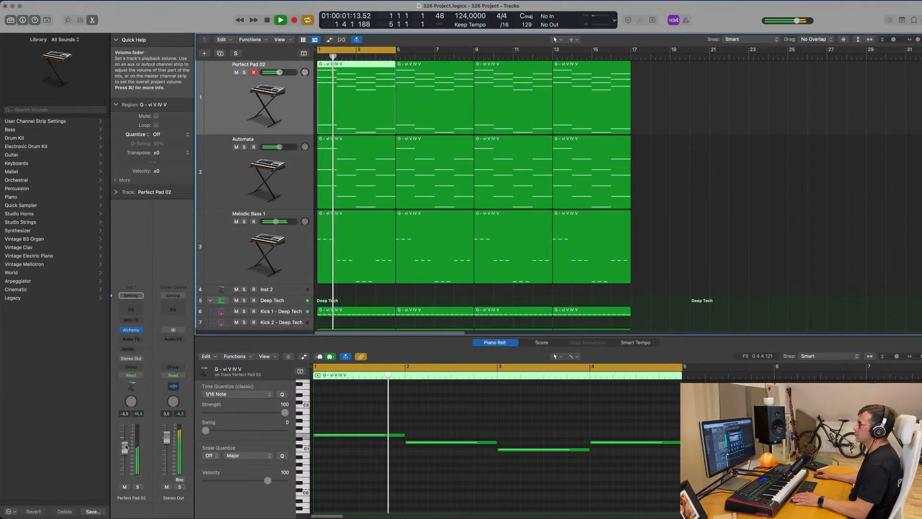
{"action": "left_click", "coordinate": [131, 330]}
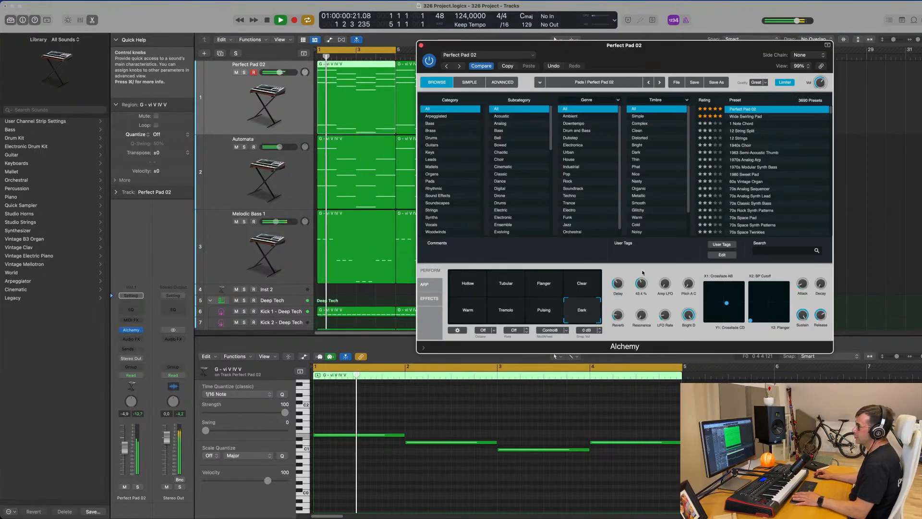
{"action": "left_click_drag", "start_coordinate": [642, 273], "coordinate": [639, 293]}
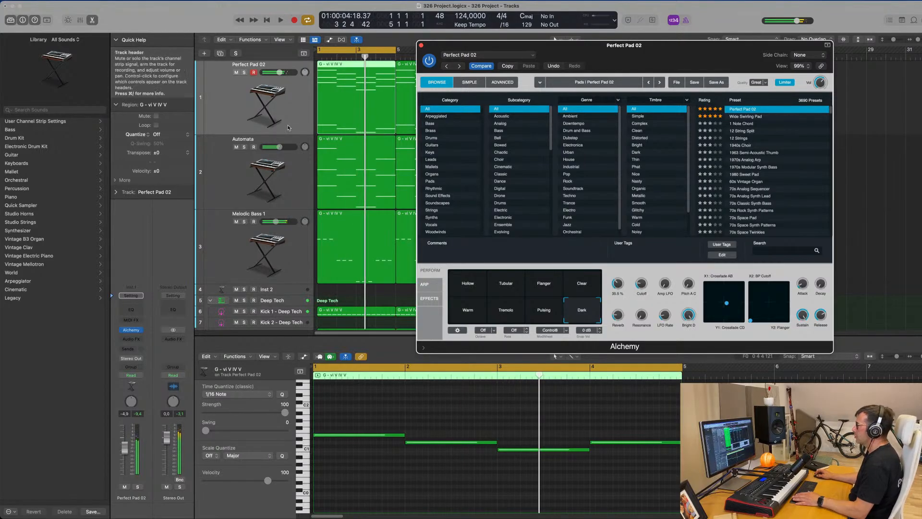
Add a Channel EQ to Perfect Pad 02 with a 12 dB/Oct low cut at about 198 Hz and a Q of 0.88
{"action": "key", "text": "space"}
{"action": "left_click", "coordinate": [131, 310]}
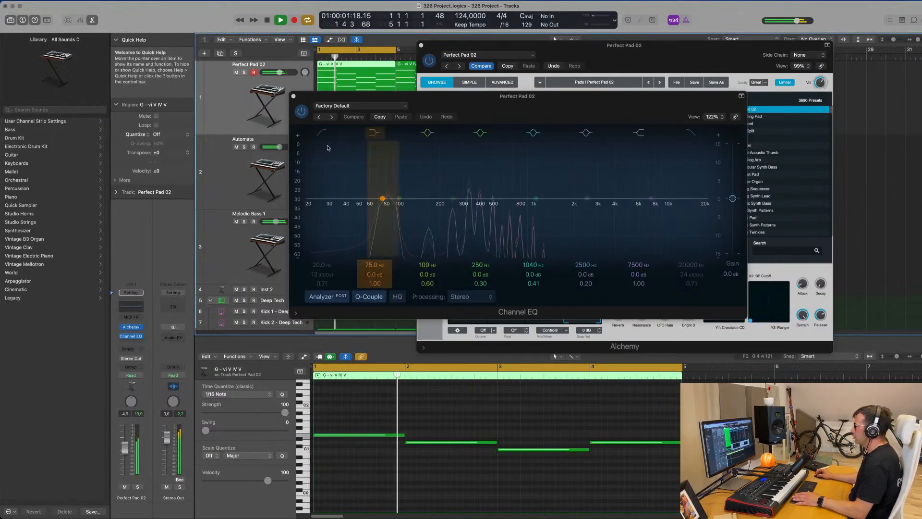
{"action": "left_click_drag", "start_coordinate": [328, 148], "coordinate": [446, 206]}
Lower Perfect Pad 02's volume to about -10.6 dB and close its EQ and instrument windows
{"action": "left_click_drag", "start_coordinate": [125, 448], "coordinate": [124, 457]}
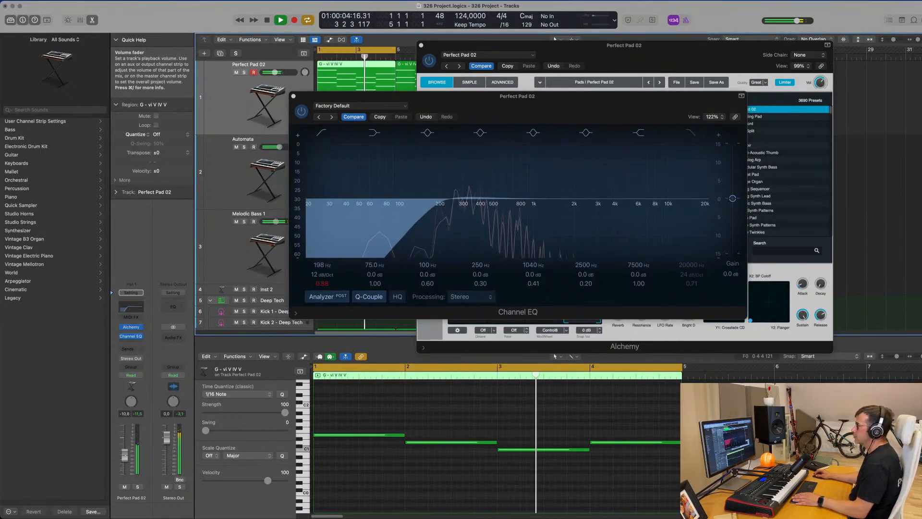
{"action": "left_click", "coordinate": [294, 97]}
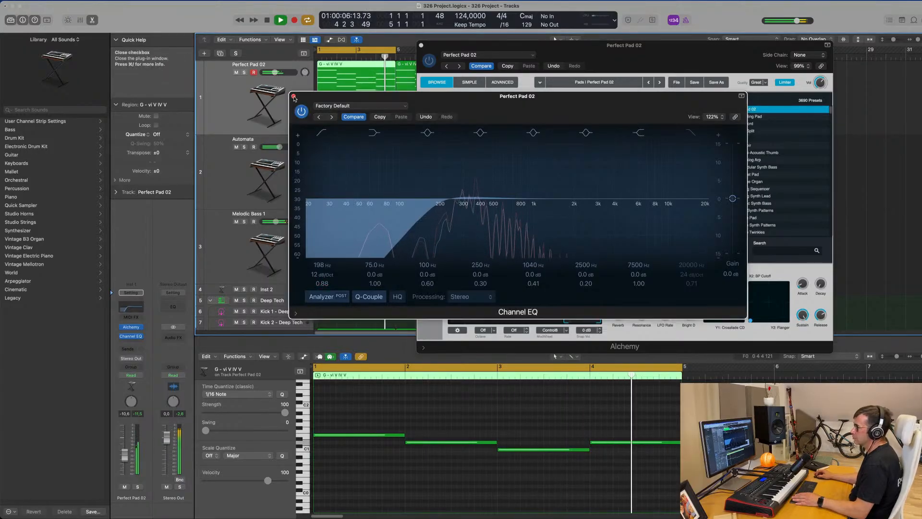
{"action": "left_click", "coordinate": [293, 98]}
{"action": "left_click_drag", "start_coordinate": [440, 45], "coordinate": [399, 53]}
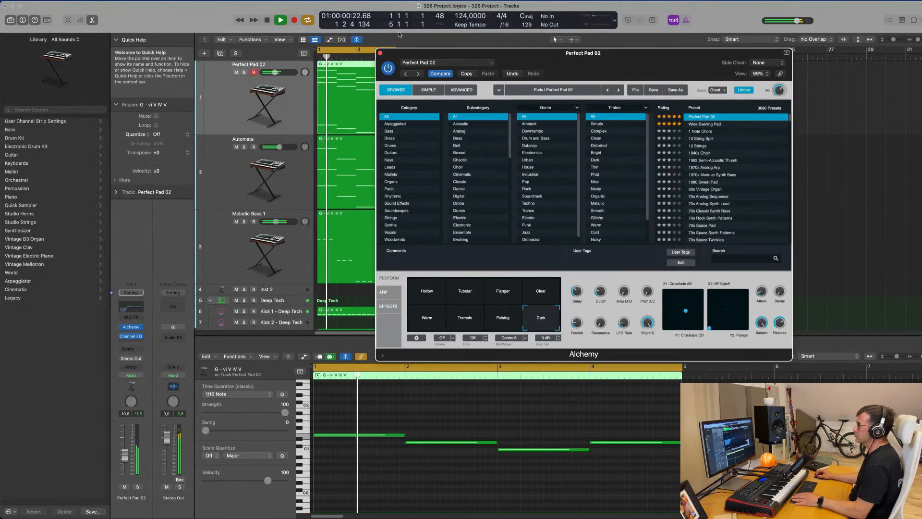
{"action": "left_click", "coordinate": [380, 53]}
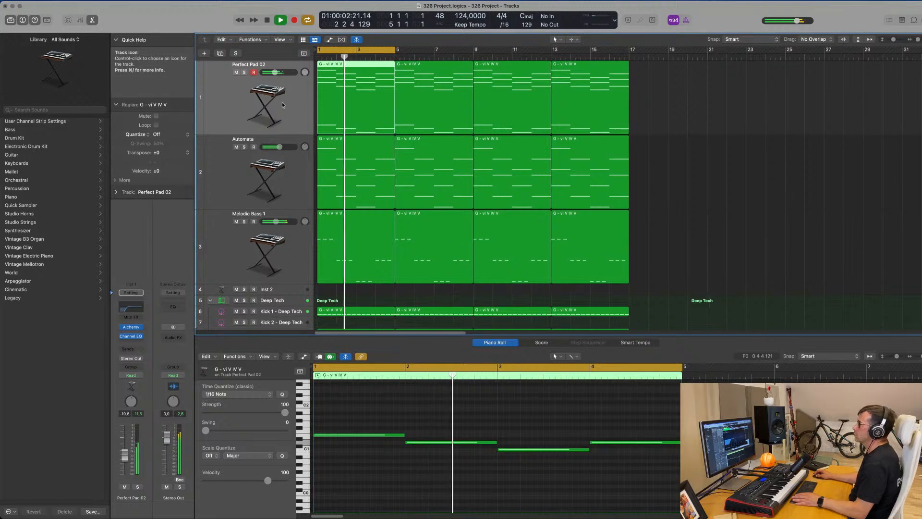
Extend the cycle range to bar 17 and compare the mix with Perfect Pad 02 muted and unmuted
{"action": "key", "text": "super+Left"}
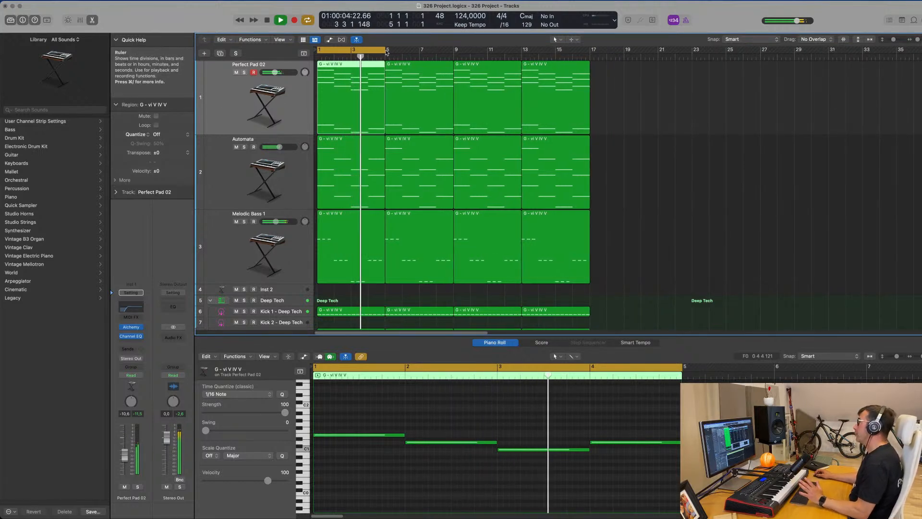
{"action": "left_click_drag", "start_coordinate": [387, 52], "coordinate": [591, 73]}
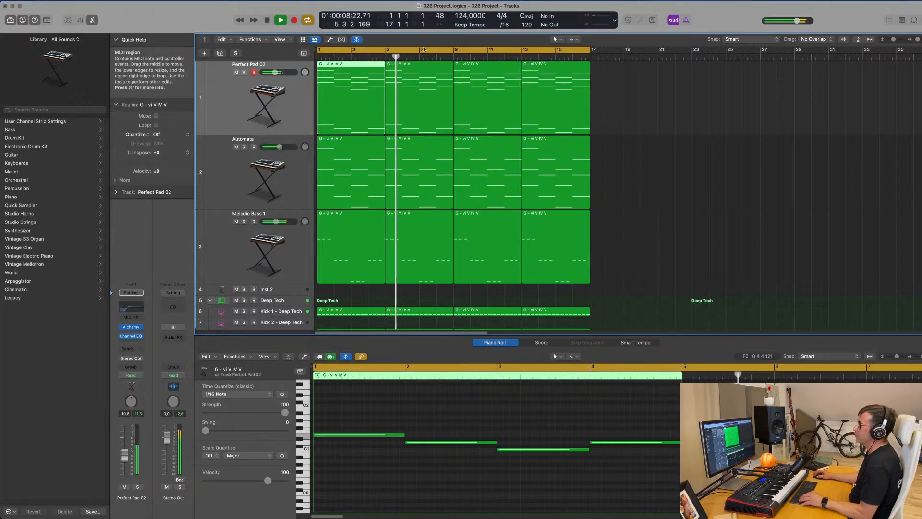
{"action": "left_click", "coordinate": [292, 85]}
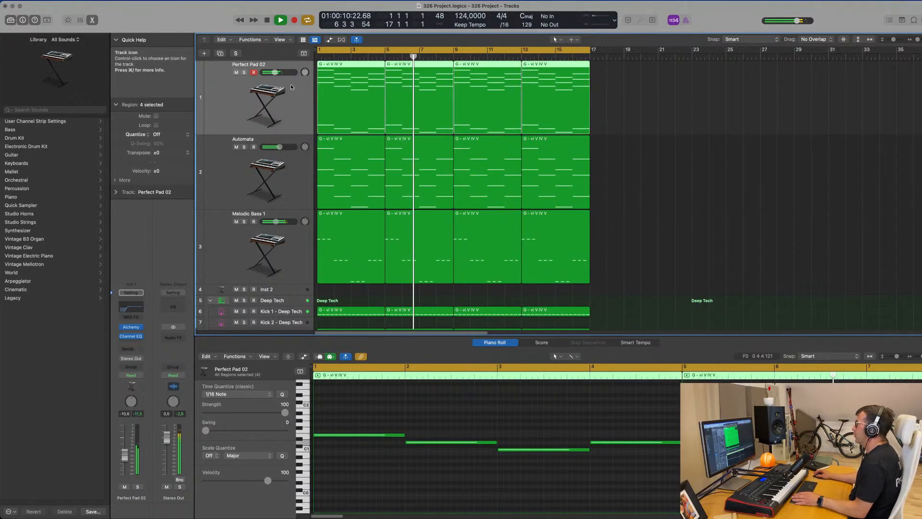
{"action": "left_click", "coordinate": [236, 73]}
{"action": "left_click", "coordinate": [236, 72]}
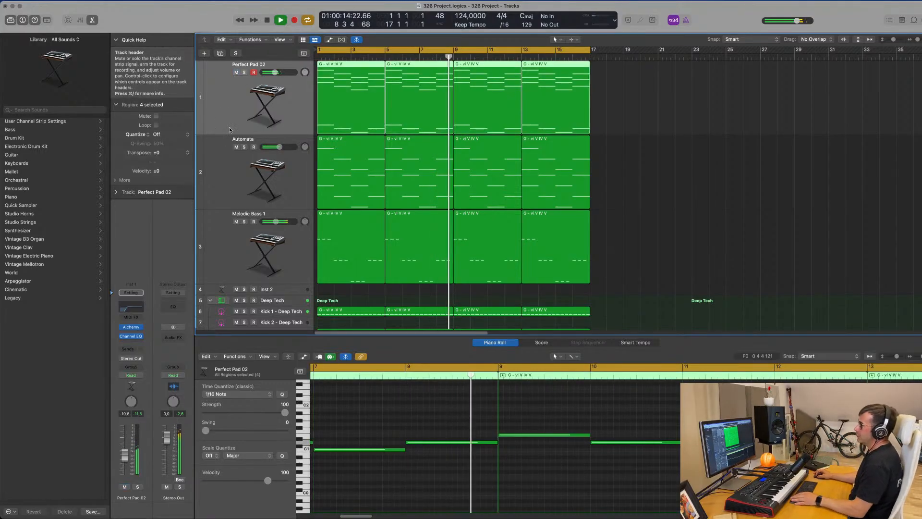
Copy the side-chained compressor from Melodic Bass 1 onto Perfect Pad 02 in the mixer and lower the pad's volume to about -15.8 dB
{"action": "key", "text": "Return"}
{"action": "key", "text": "x"}
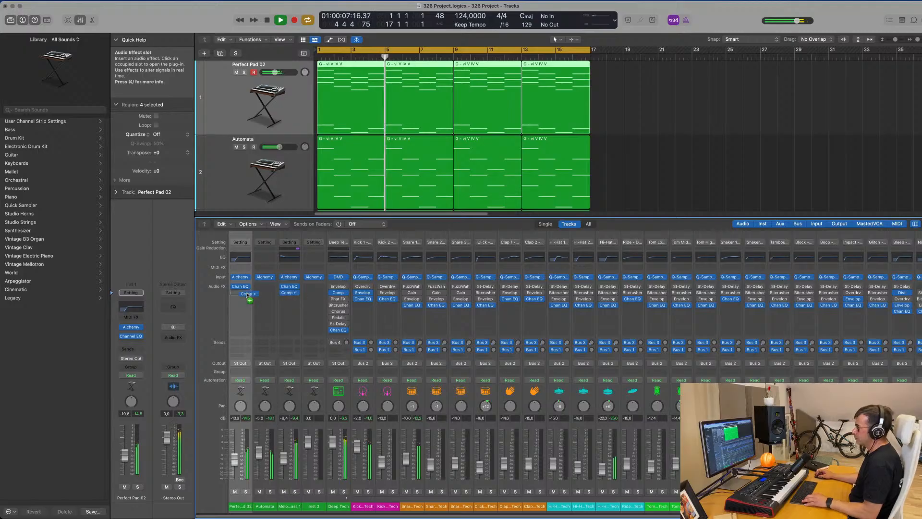
{"action": "left_click_drag", "start_coordinate": [243, 294], "coordinate": [244, 296]}
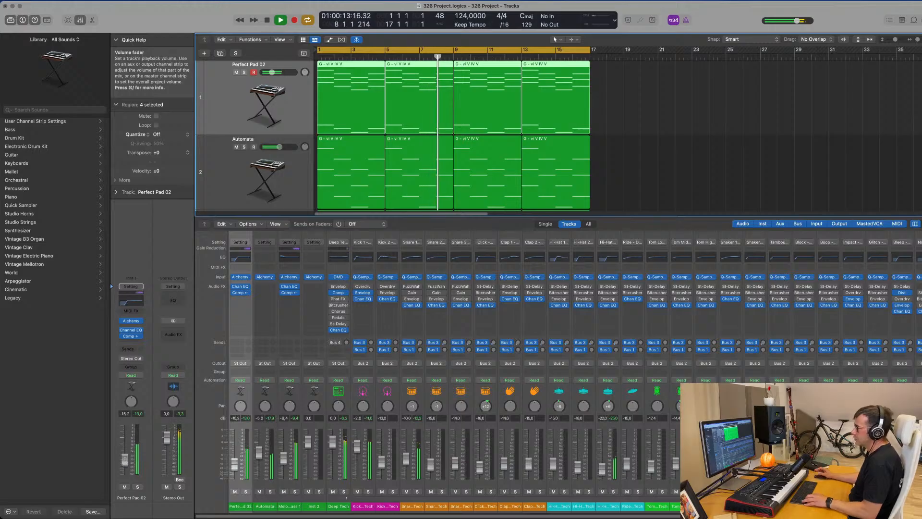
{"action": "left_click", "coordinate": [677, 169]}
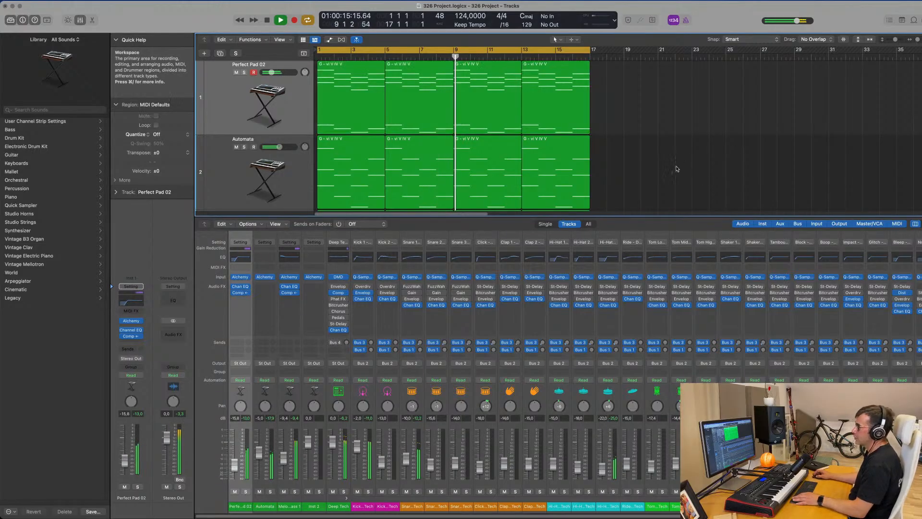
{"action": "key", "text": "x"}
Copy the first four-bar Hi-Hat Open region to the Block - Deep Tech track at bar 1
{"action": "scroll", "coordinate": [338, 376], "scroll_direction": "down", "scroll_amount": 5}
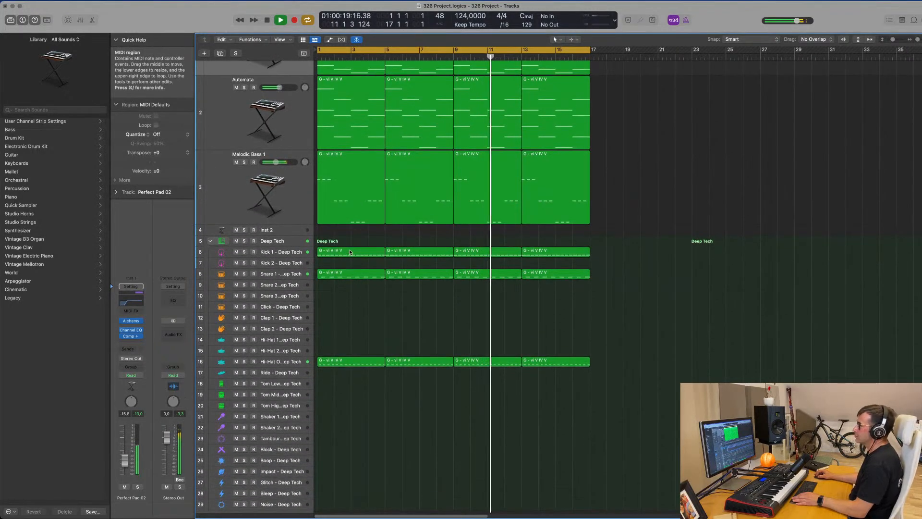
{"action": "left_click", "coordinate": [354, 277]}
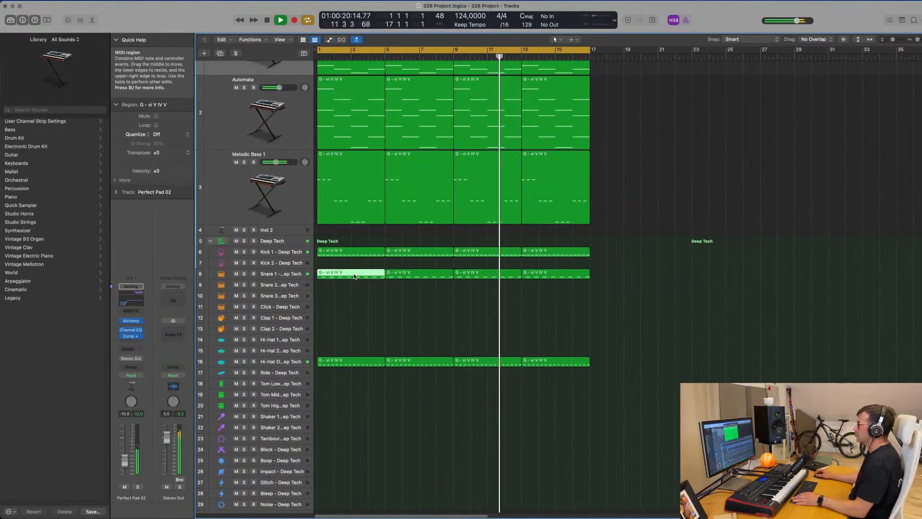
{"action": "left_click", "coordinate": [355, 363]}
{"action": "left_click_drag", "start_coordinate": [355, 363], "coordinate": [345, 448]}
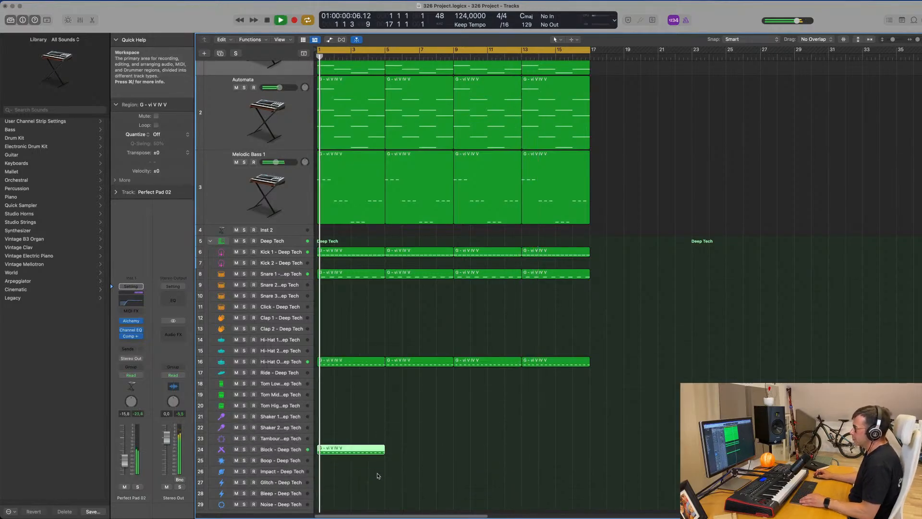
Open the Block region in the Piano Roll and select its fourth note, just before bar 2
{"action": "double_click", "coordinate": [354, 450]}
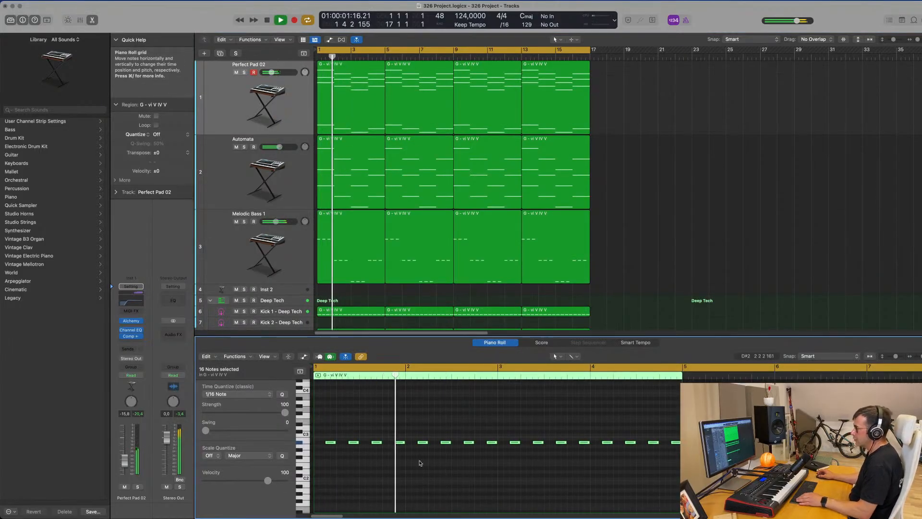
{"action": "left_click", "coordinate": [401, 442]}
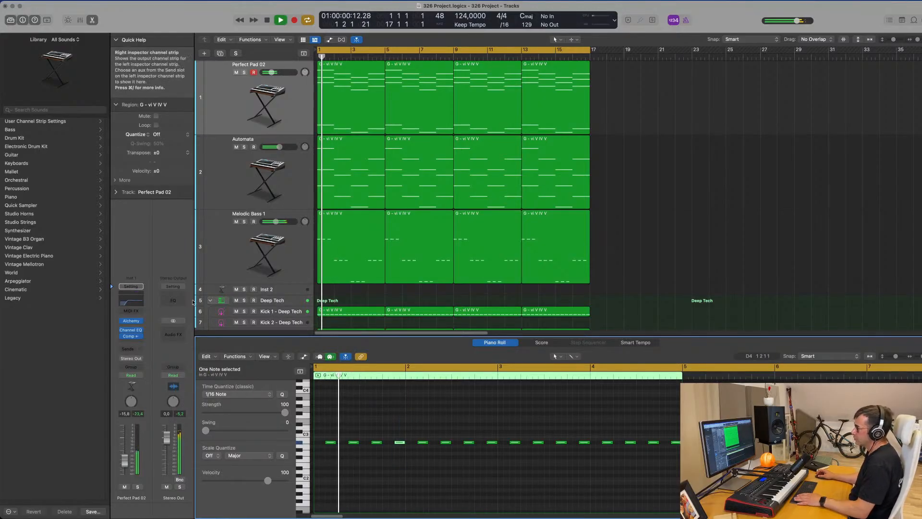
{"action": "key", "text": "space"}
Add a Bus 1 Delay send to the Perfect Pad 02 channel and raise its level to about -0.3 dB
{"action": "left_click", "coordinate": [127, 348]}
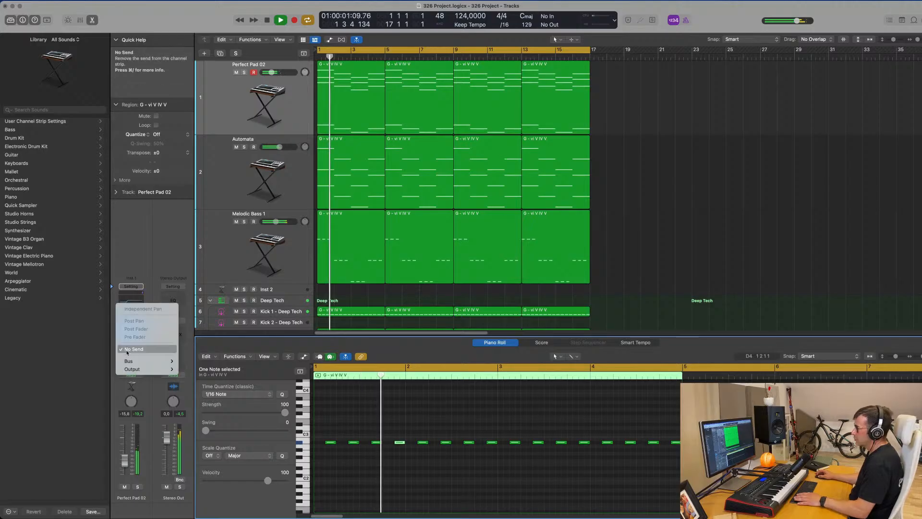
{"action": "mouse_move", "coordinate": [144, 361]}
{"action": "mouse_move", "coordinate": [248, 216]}
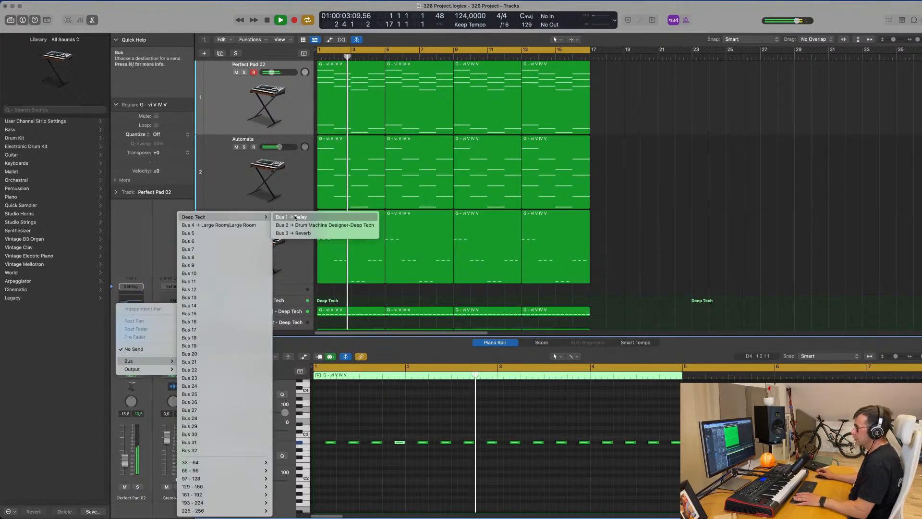
{"action": "left_click", "coordinate": [308, 217]}
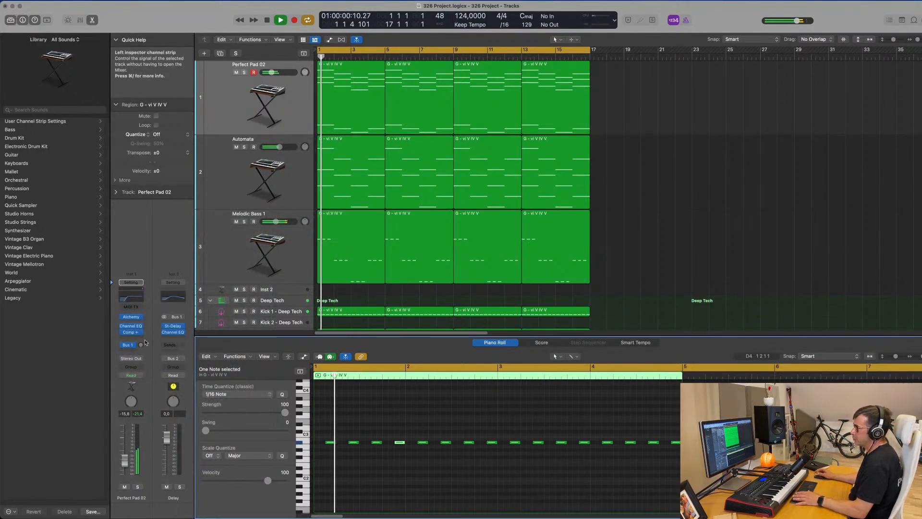
{"action": "left_click_drag", "start_coordinate": [146, 342], "coordinate": [147, 324]}
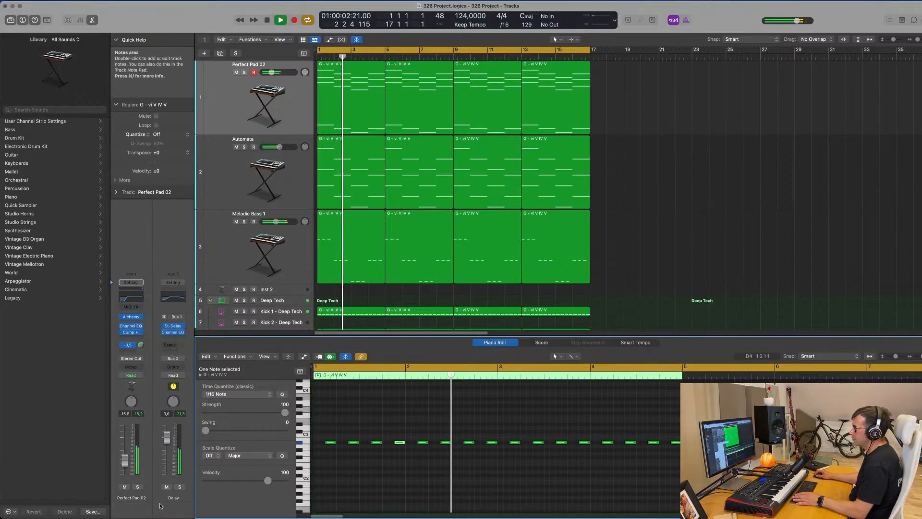
Audition the Delay return in solo against the full mix and review the bus destinations of Perfect Pad 02's send
{"action": "left_click", "coordinate": [180, 487]}
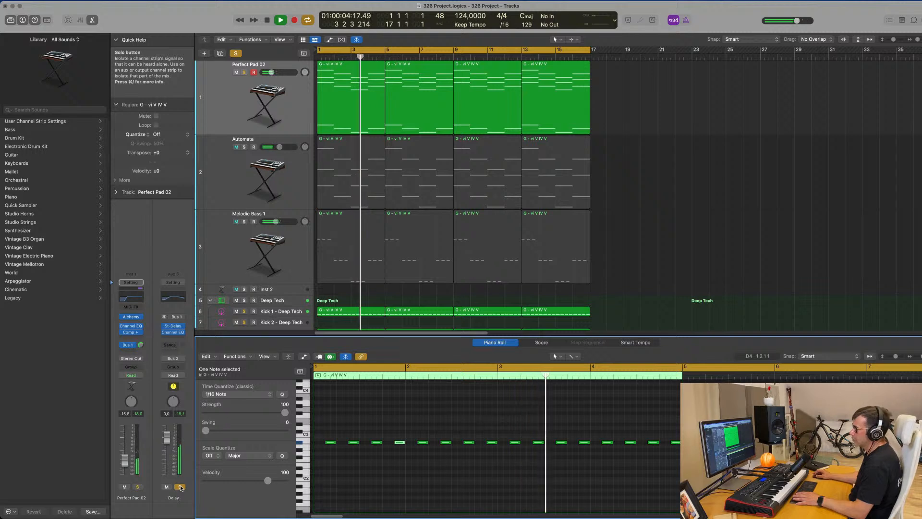
{"action": "left_click", "coordinate": [180, 487]}
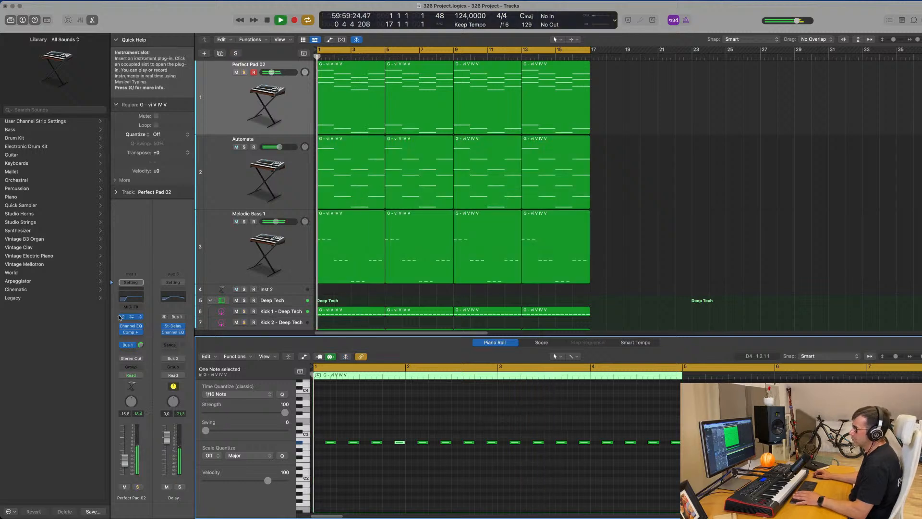
{"action": "left_click", "coordinate": [135, 346]}
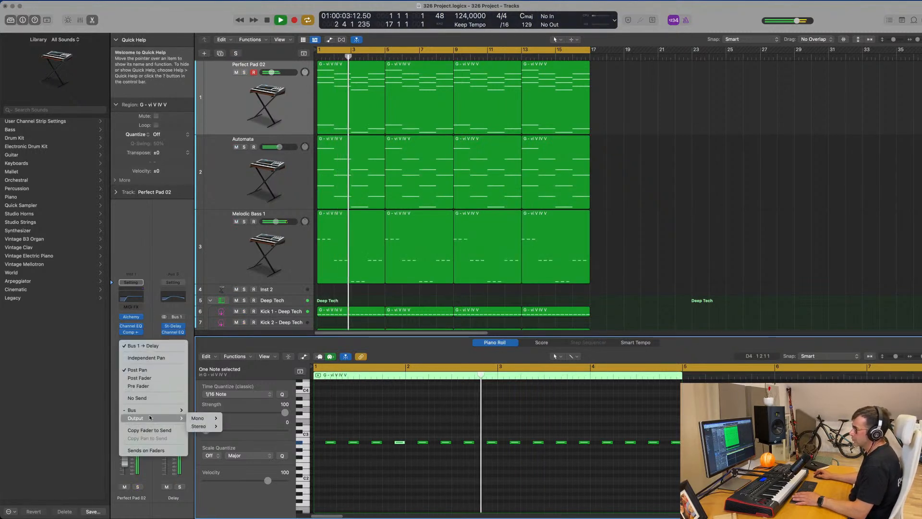
{"action": "mouse_move", "coordinate": [152, 412]}
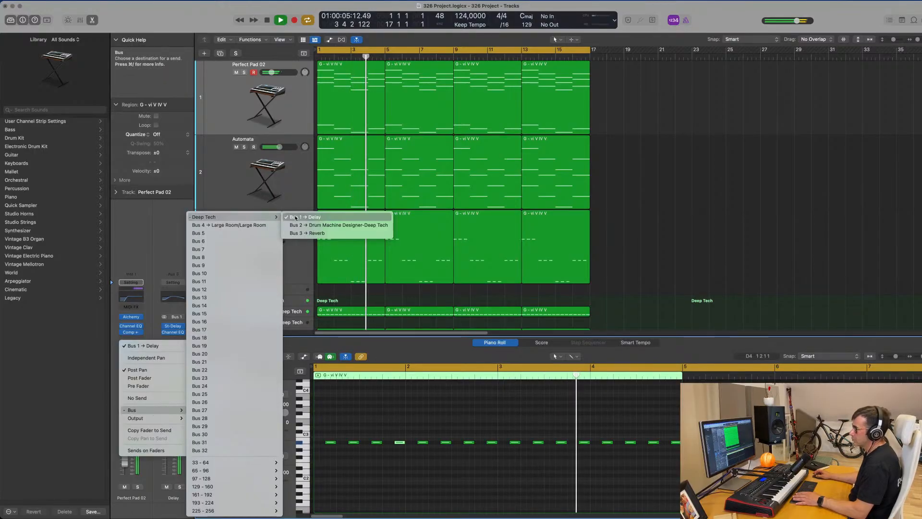
{"action": "left_click", "coordinate": [160, 215]}
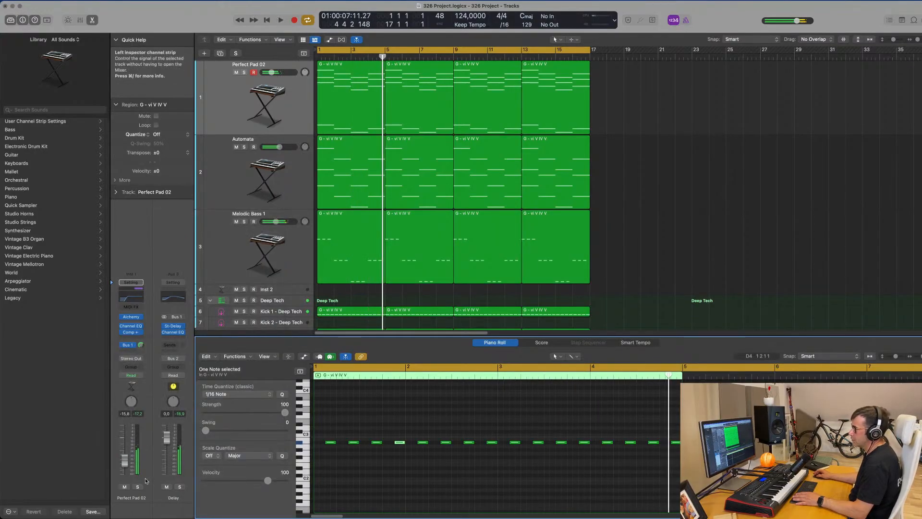
{"action": "left_click", "coordinate": [180, 487]}
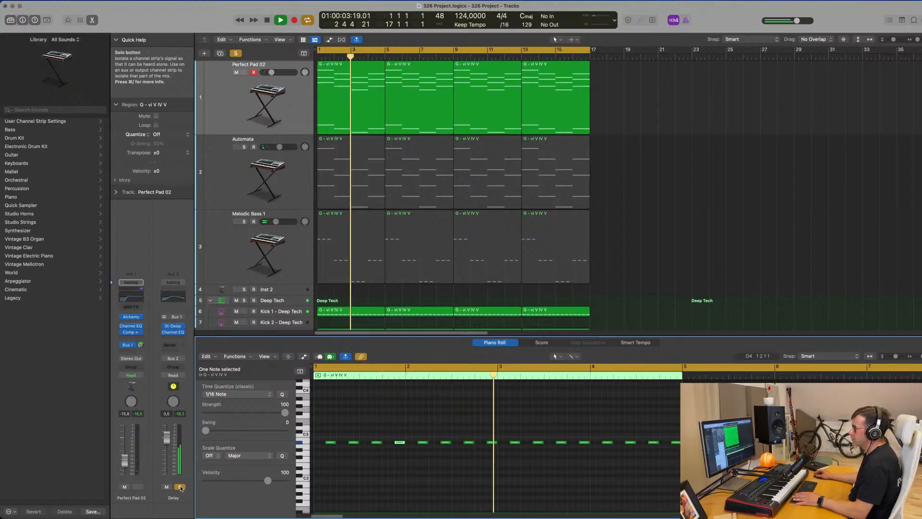
{"action": "left_click", "coordinate": [180, 487]}
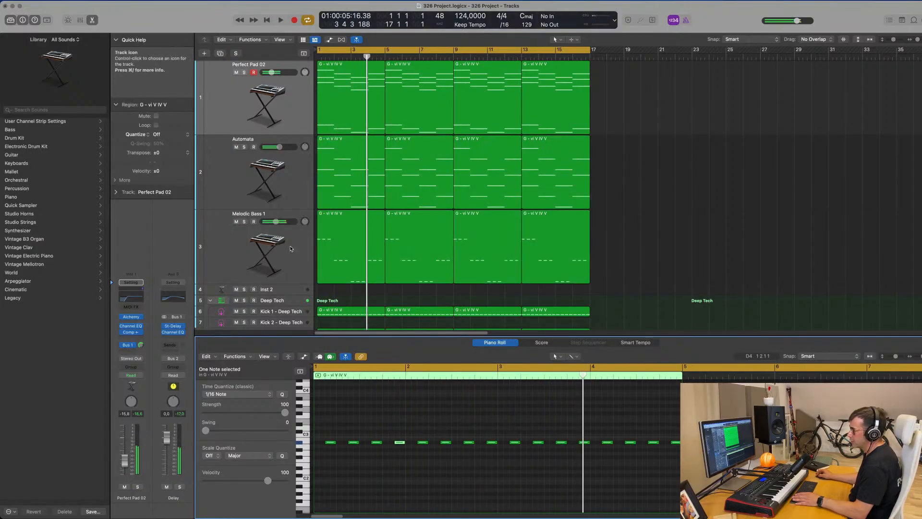
Repeat the four-bar Block - Deep Tech region three times so it fills the cycle up to bar 17
{"action": "scroll", "coordinate": [290, 246], "scroll_direction": "down", "scroll_amount": 5}
{"action": "left_click", "coordinate": [290, 245]}
{"action": "scroll", "coordinate": [290, 245], "scroll_direction": "up", "scroll_amount": 5}
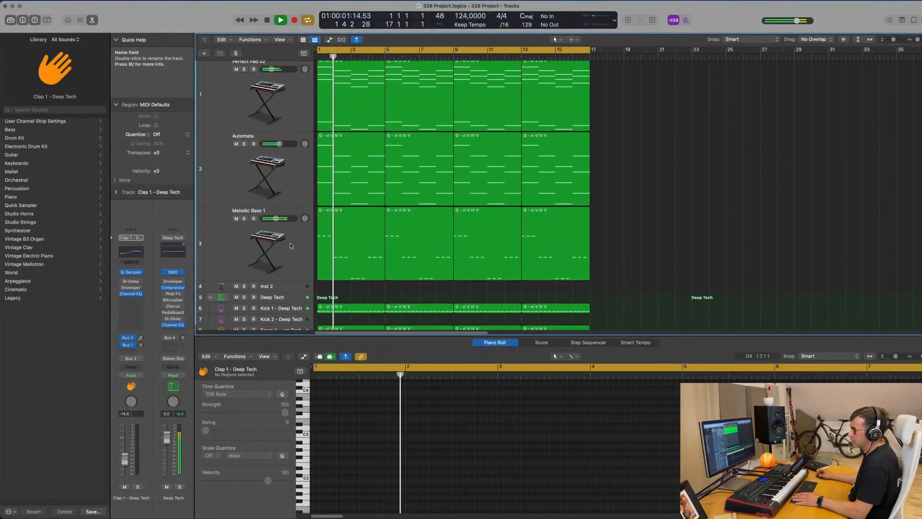
{"action": "scroll", "coordinate": [300, 202], "scroll_direction": "down", "scroll_amount": 5}
{"action": "scroll", "coordinate": [301, 202], "scroll_direction": "down", "scroll_amount": 2}
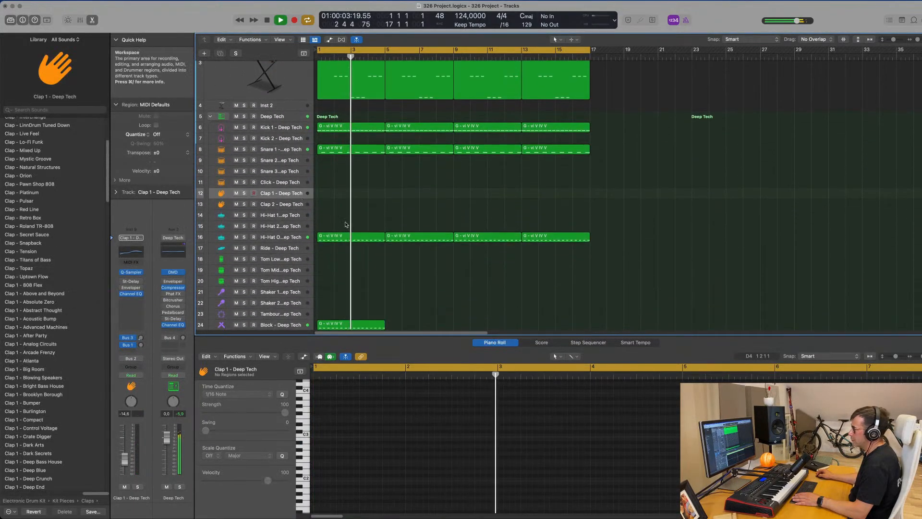
{"action": "scroll", "coordinate": [331, 290], "scroll_direction": "down", "scroll_amount": 2}
{"action": "key", "text": "space"}
{"action": "scroll", "coordinate": [331, 290], "scroll_direction": "down", "scroll_amount": 1}
{"action": "left_click", "coordinate": [352, 283]}
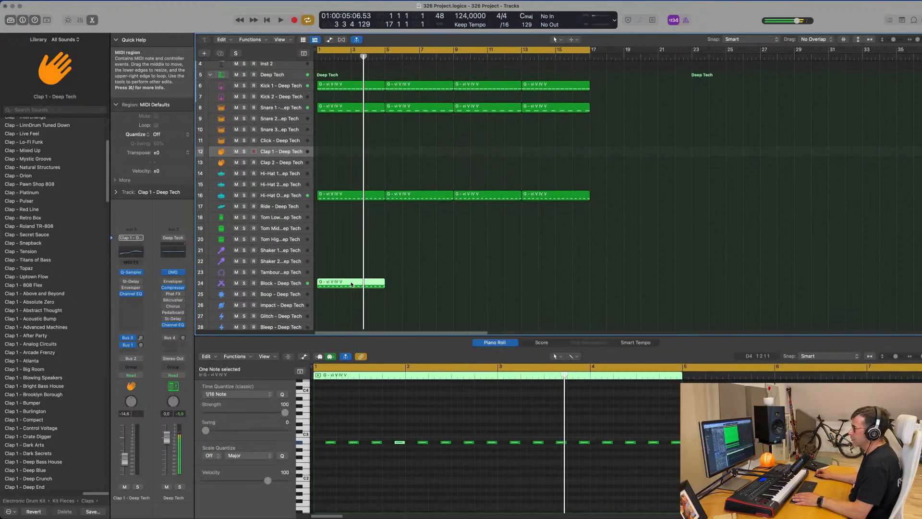
{"action": "key", "text": "super+r"}
{"action": "key", "text": "super+r"}
{"action": "key", "text": "super+r"}
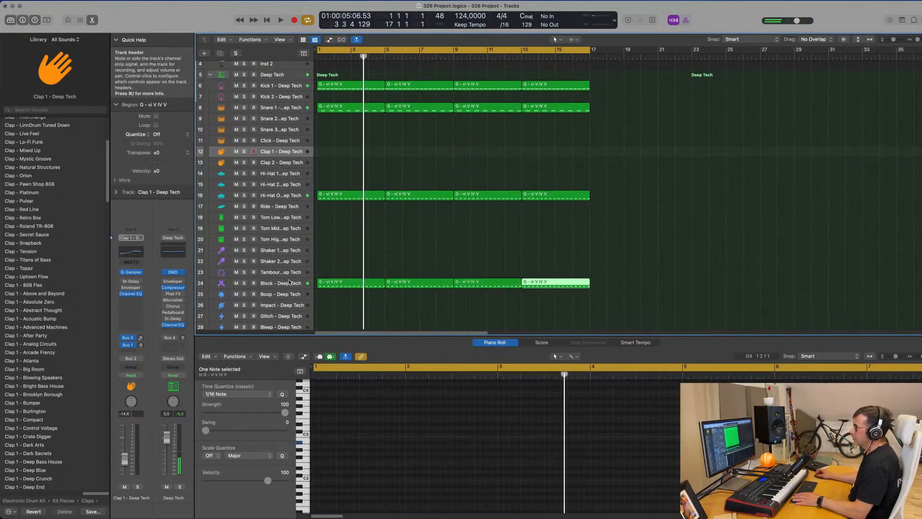
On the Block - Deep Tech channel, raise the reverb send, set the delay send to about -1.8 dB and lower the volume to about -17.8 dB
{"action": "left_click", "coordinate": [260, 283]}
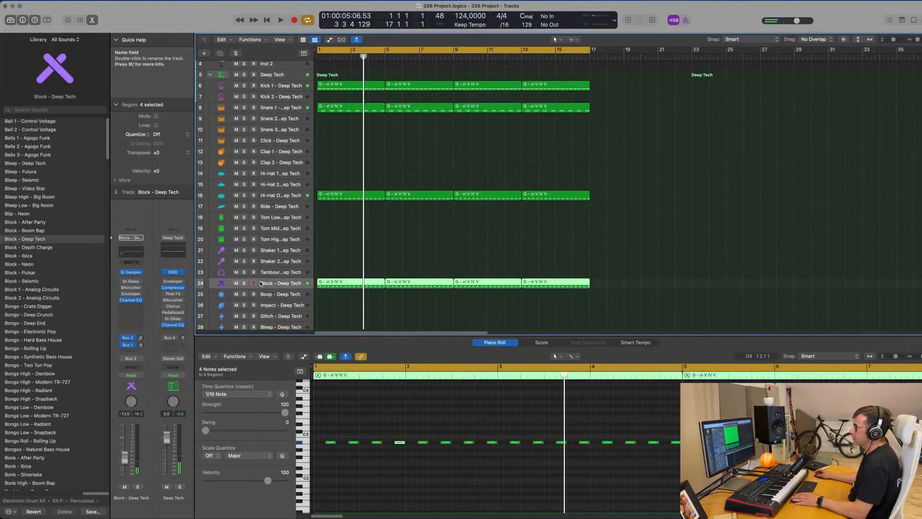
{"action": "left_click", "coordinate": [140, 338]}
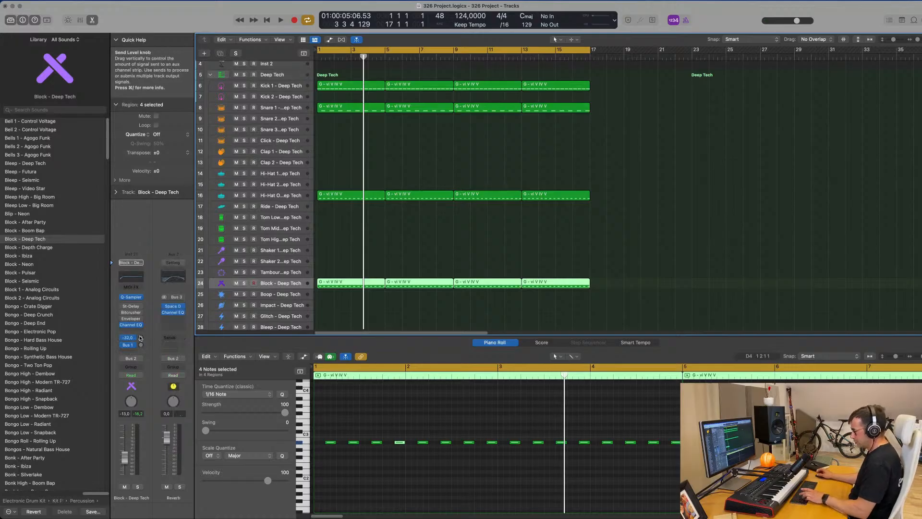
{"action": "key", "text": "space"}
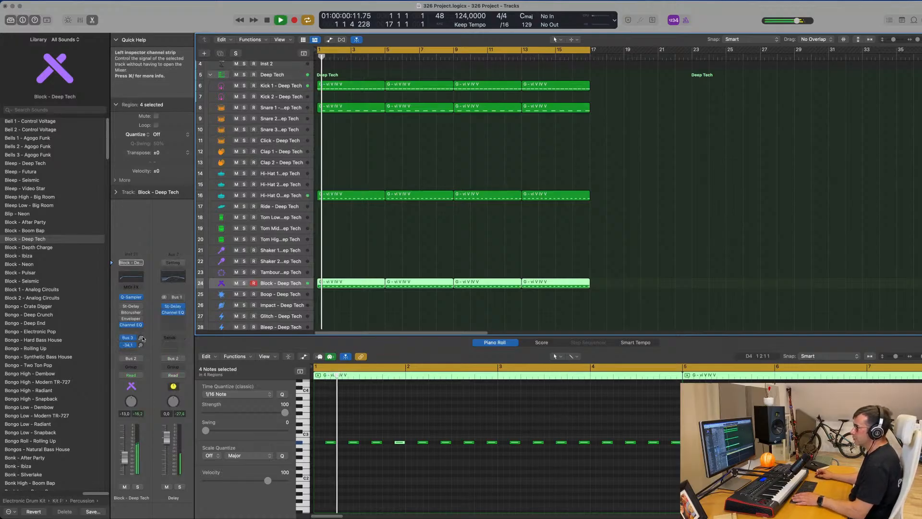
{"action": "left_click_drag", "start_coordinate": [141, 346], "coordinate": [143, 348]}
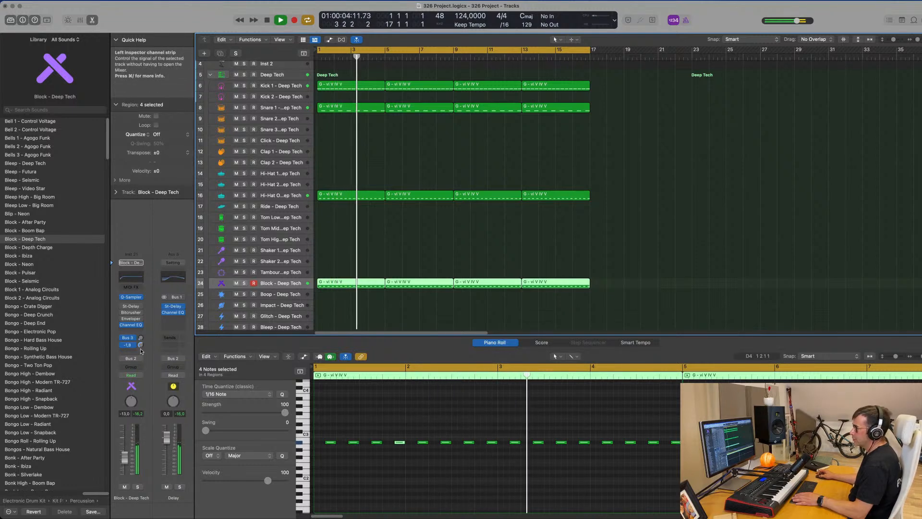
{"action": "left_click_drag", "start_coordinate": [124, 456], "coordinate": [126, 464]}
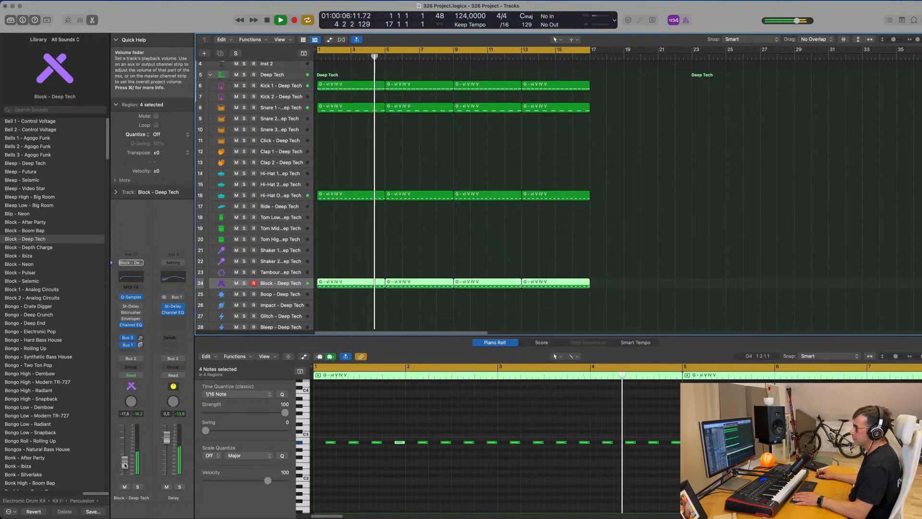
Copy the first four-bar Hi-Hat Open region to the Shaker 2 - Deep Tech track at bar 1
{"action": "scroll", "coordinate": [336, 184], "scroll_direction": "down", "scroll_amount": 3}
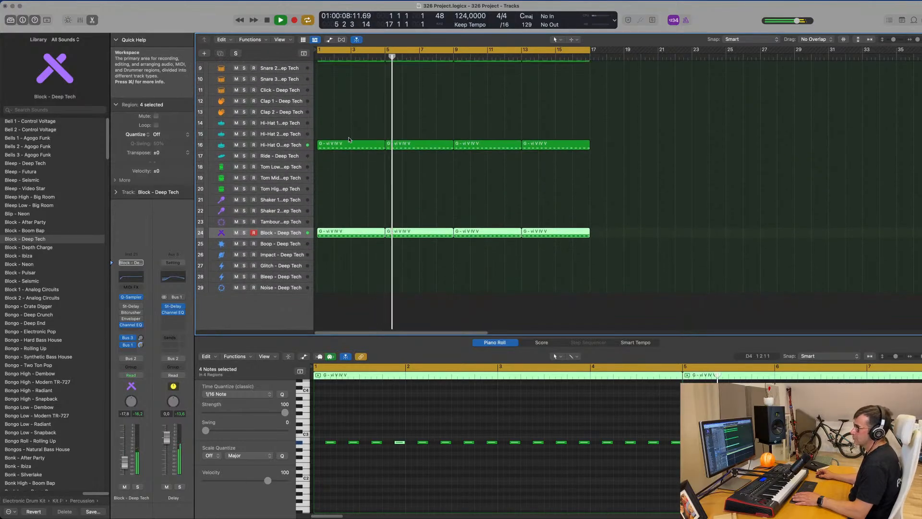
{"action": "left_click_drag", "start_coordinate": [348, 144], "coordinate": [344, 199]}
{"action": "key", "text": "space"}
{"action": "key", "text": "space"}
{"action": "key", "text": "space"}
{"action": "left_click_drag", "start_coordinate": [330, 431], "coordinate": [675, 449]}
{"action": "left_click_drag", "start_coordinate": [344, 201], "coordinate": [344, 212]}
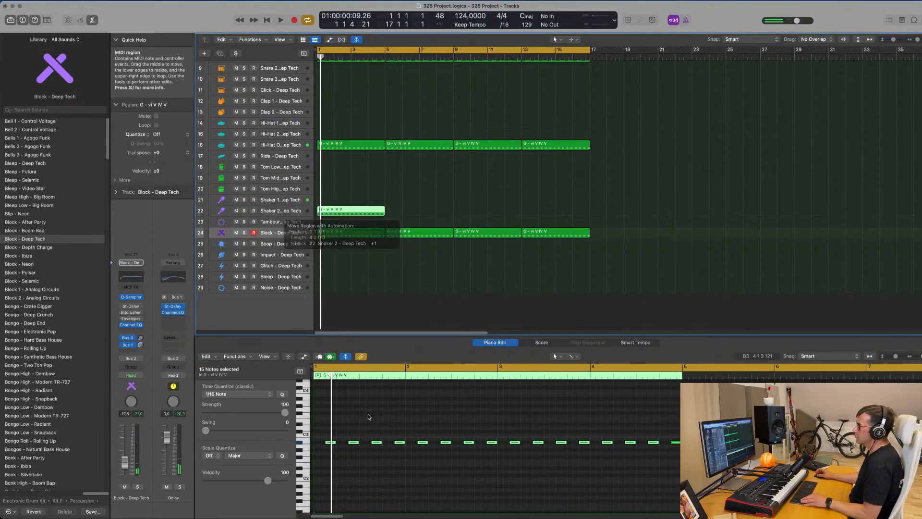
Select all 16 notes of the Shaker 2 region in the Piano Roll and shorten them slightly
{"action": "key", "text": "space"}
{"action": "left_click", "coordinate": [329, 437]}
{"action": "key", "text": "super+a"}
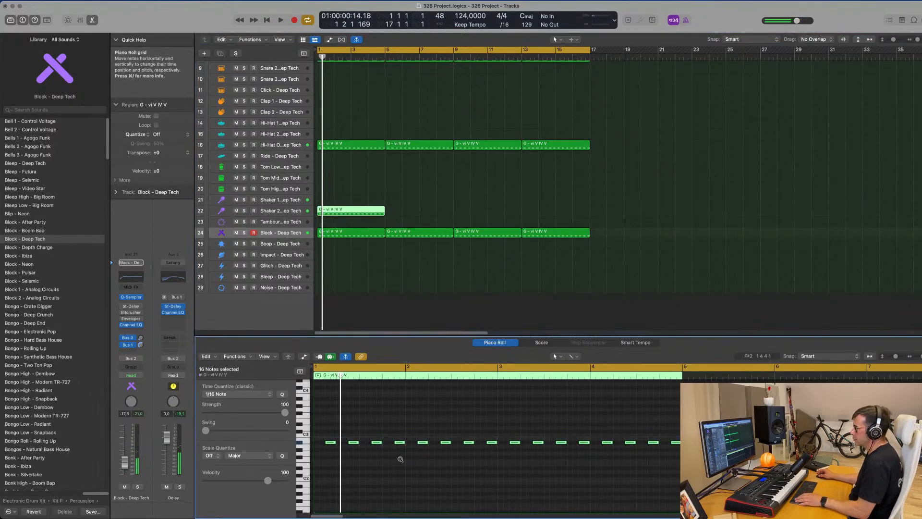
{"action": "key", "text": "super+Right"}
{"action": "key", "text": "super+Right"}
{"action": "key", "text": "super+Right"}
{"action": "left_click_drag", "start_coordinate": [328, 443], "coordinate": [324, 442]}
During playback, set the Shaker 2 track's volume to about -21.5 dB and its Bus 1 delay send to about -1.1 dB
{"action": "key", "text": "space"}
{"action": "left_click", "coordinate": [281, 211]}
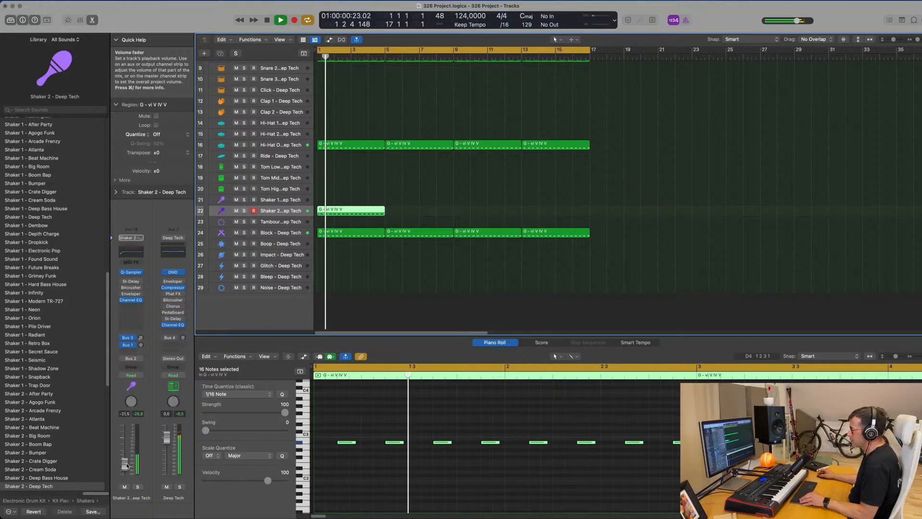
{"action": "left_click", "coordinate": [141, 345]}
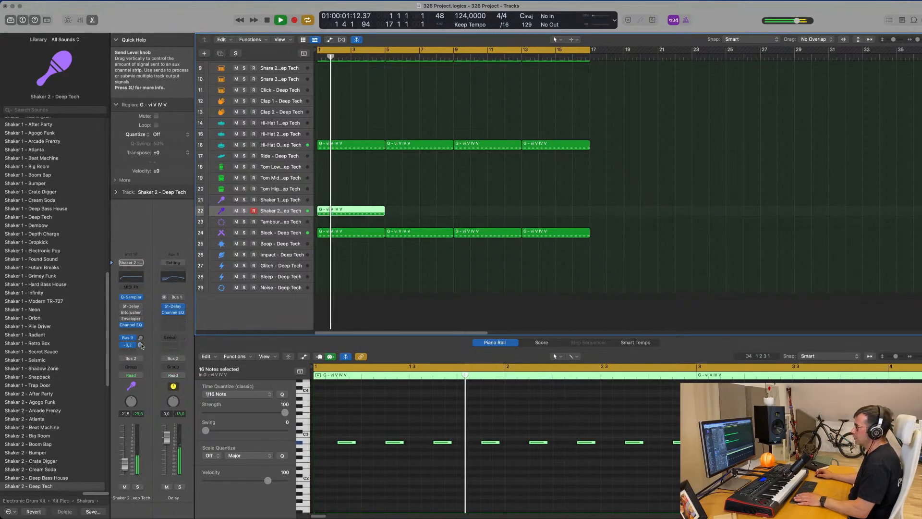
{"action": "left_click_drag", "start_coordinate": [141, 345], "coordinate": [141, 347]}
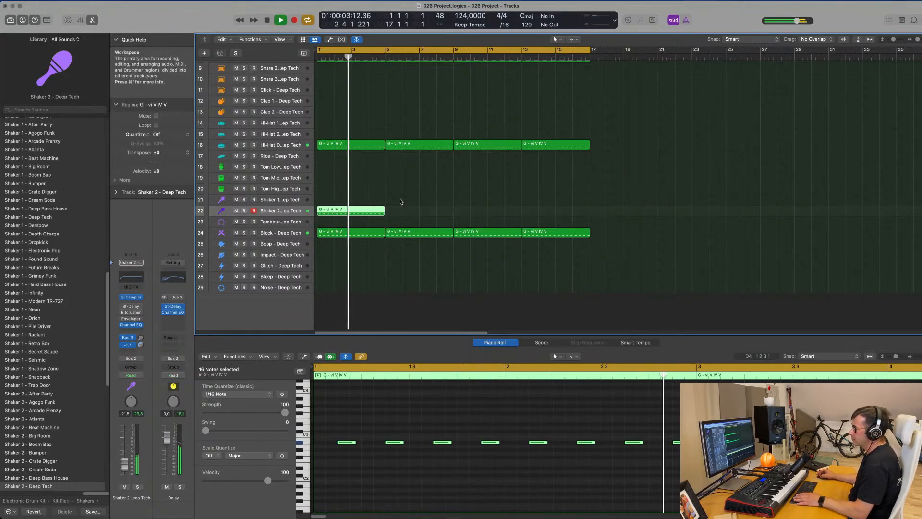
Repeat the Shaker 2 region three times up to bar 17 and lower the track's volume to about -29 dB
{"action": "left_click_drag", "start_coordinate": [401, 201], "coordinate": [366, 211]}
{"action": "key", "text": "space"}
{"action": "key", "text": "super+d"}
{"action": "key", "text": "super+d"}
{"action": "key", "text": "super+d"}
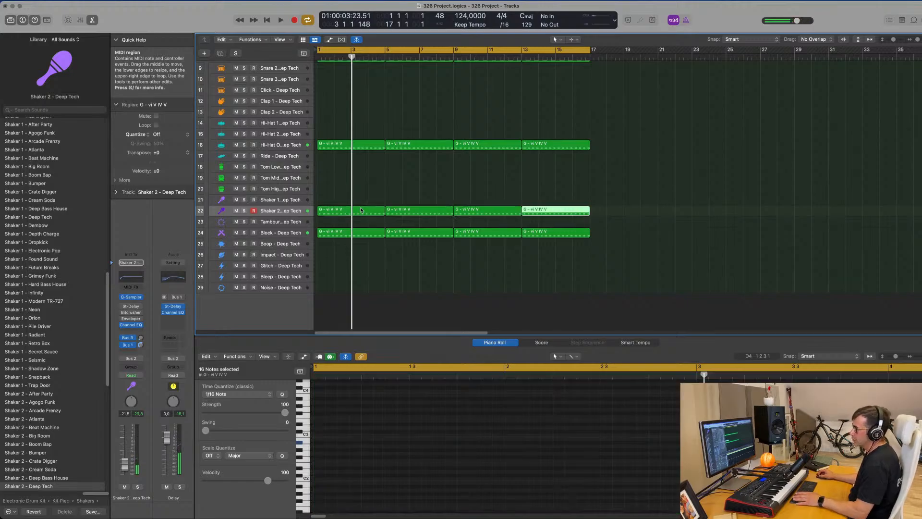
{"action": "key", "text": "space"}
{"action": "left_click_drag", "start_coordinate": [124, 469], "coordinate": [125, 470]}
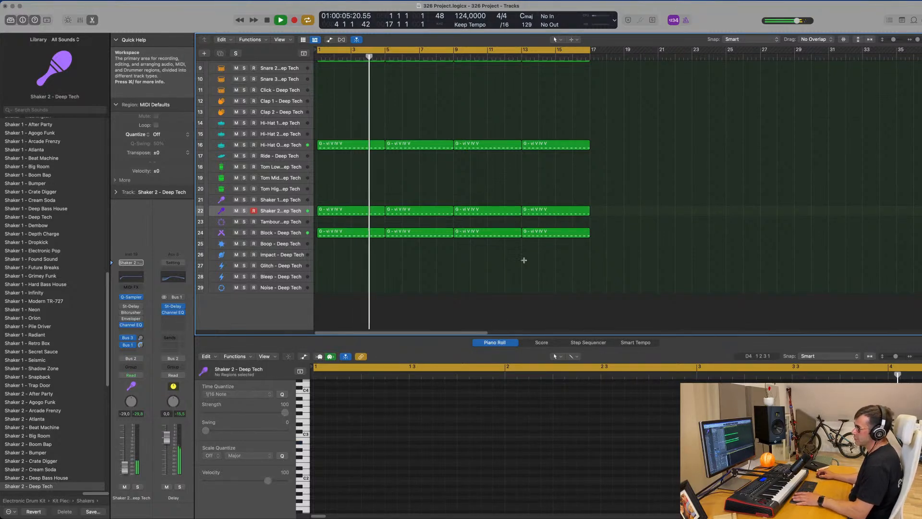
Color and name all regions after their tracks, and lower the Shaker 2 volume to -30 dB
{"action": "key", "text": "super+a"}
{"action": "right_click", "coordinate": [526, 212]}
{"action": "left_click", "coordinate": [542, 214]}
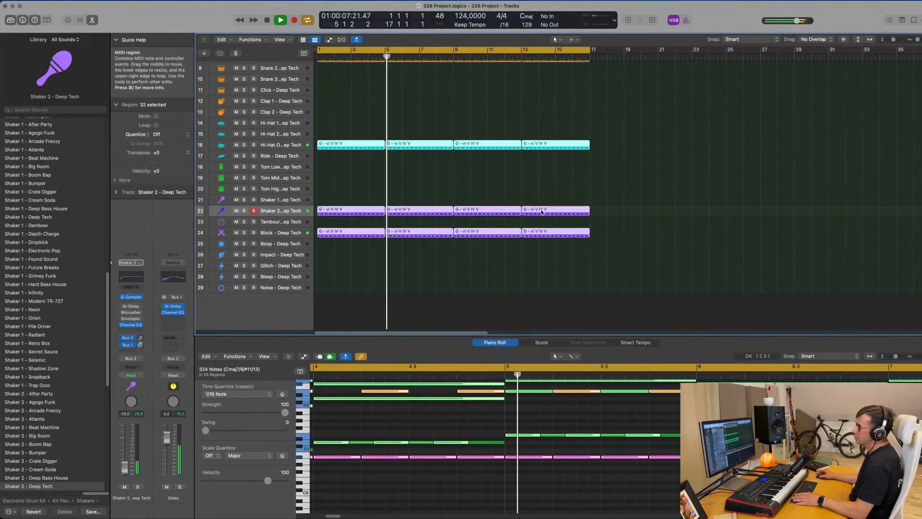
{"action": "right_click", "coordinate": [543, 212]}
{"action": "left_click", "coordinate": [552, 222]}
{"action": "right_click", "coordinate": [512, 198]}
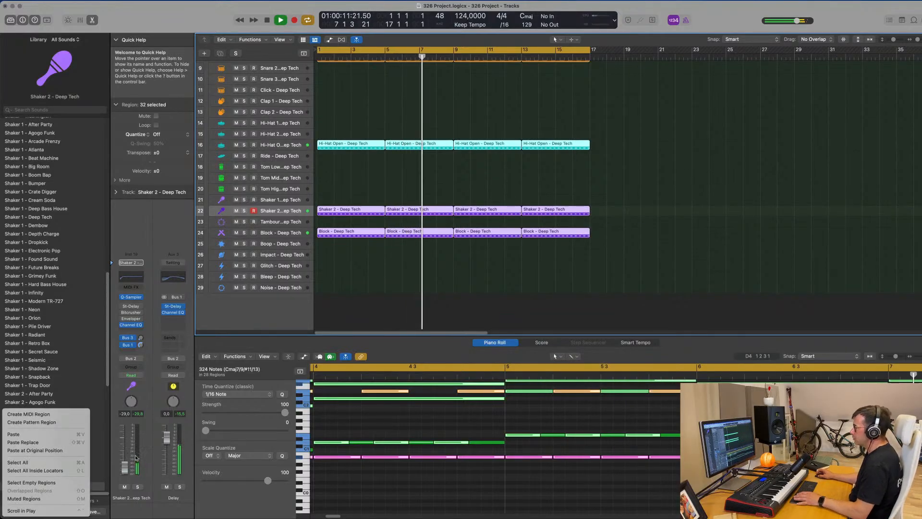
{"action": "left_click", "coordinate": [127, 469]}
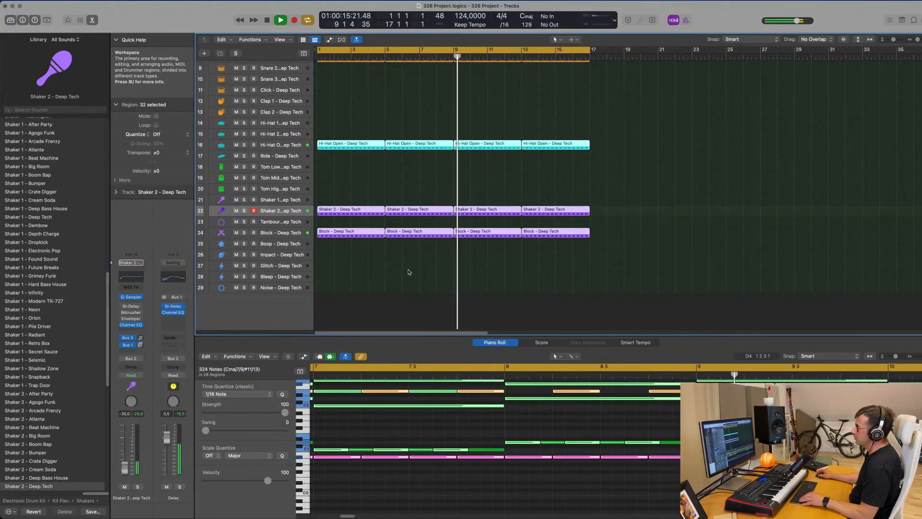
Move the first four-bar Hi-Hat Open region to the Tom Low - Deep Tech track at bar 1
{"action": "scroll", "coordinate": [619, 279], "scroll_direction": "up", "scroll_amount": 3}
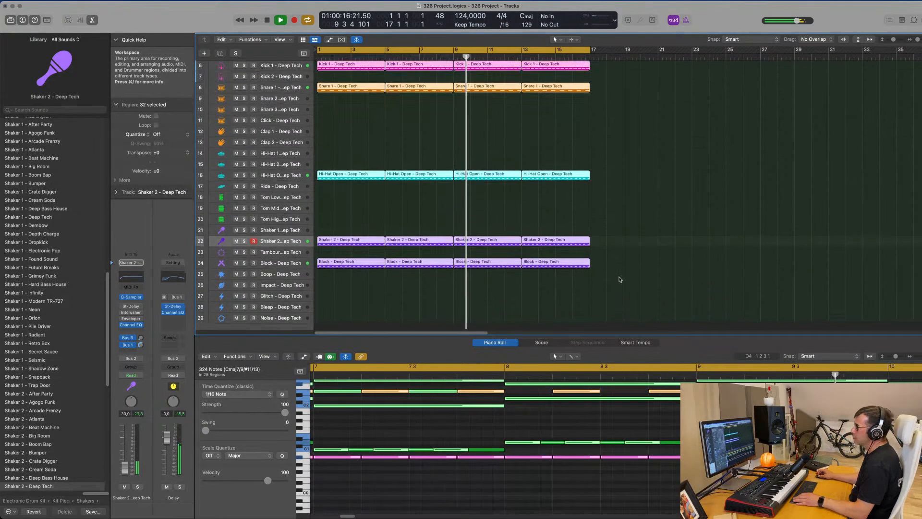
{"action": "left_click", "coordinate": [358, 163]}
{"action": "left_click", "coordinate": [357, 177]}
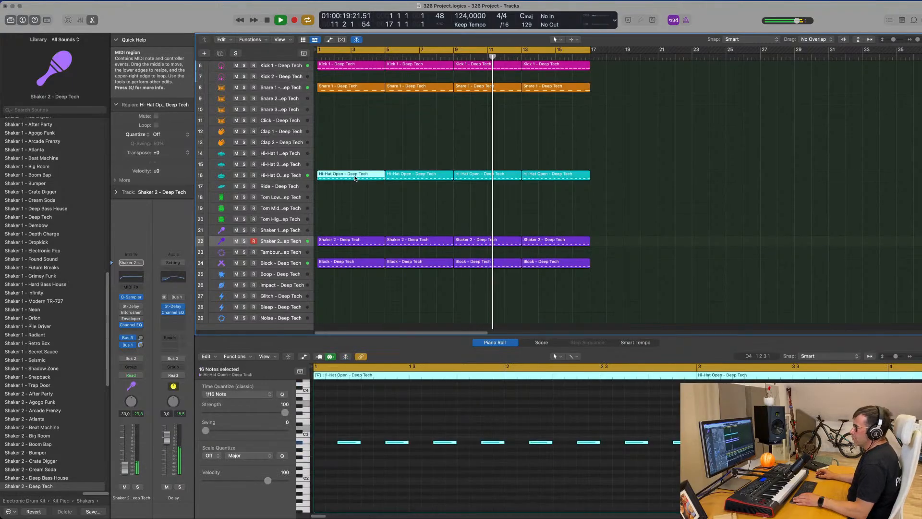
{"action": "left_click_drag", "start_coordinate": [351, 174], "coordinate": [353, 196]}
Thin the hi-hat notes in the Tom Low region at bar 1 to one per bar and lower them two octaves
{"action": "left_click_drag", "start_coordinate": [334, 425], "coordinate": [376, 450]}
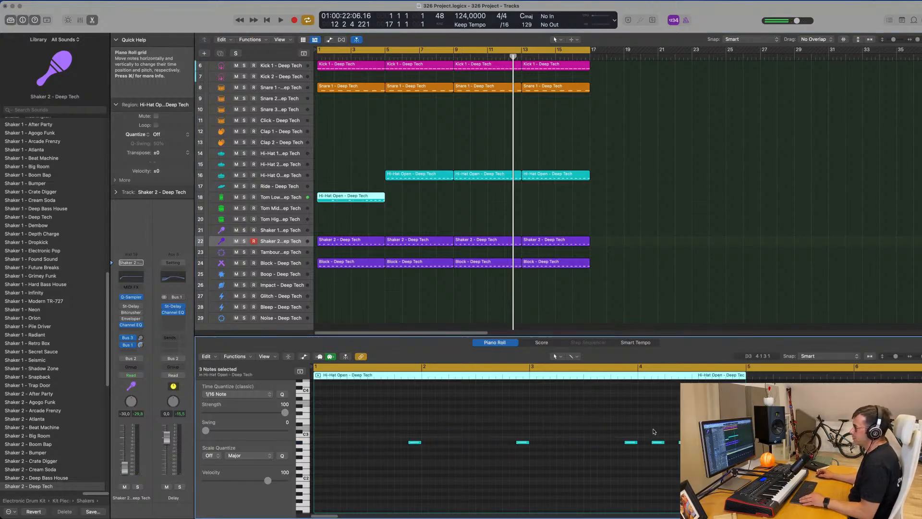
{"action": "left_click_drag", "start_coordinate": [399, 427], "coordinate": [749, 473]}
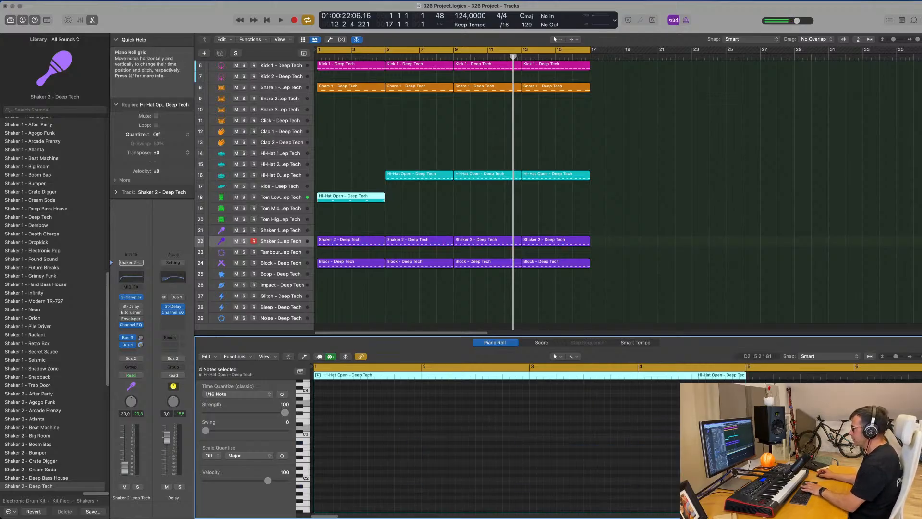
{"action": "key", "text": "space"}
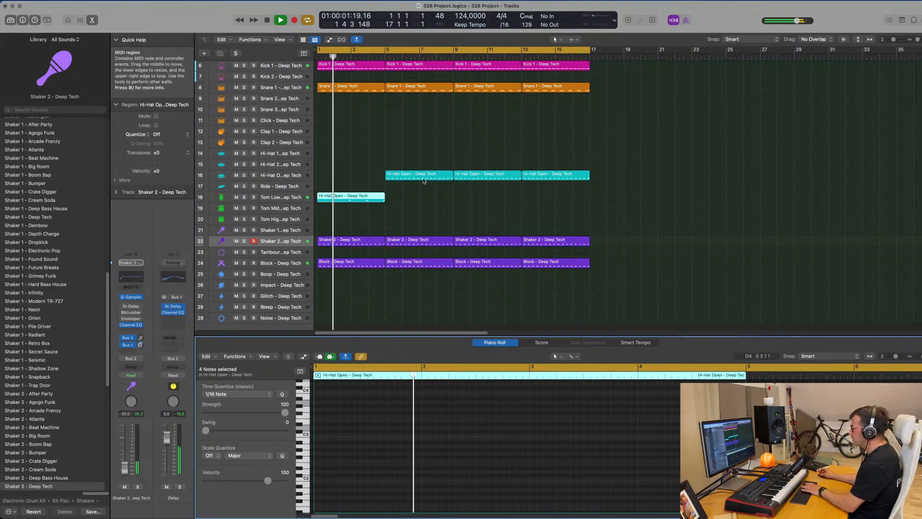
During playback, copy the bar 5 Hi-Hat Open region to bar 1 and raise the Tom Low track's volume to about -4.9 dB
{"action": "left_click_drag", "start_coordinate": [424, 181], "coordinate": [357, 181]}
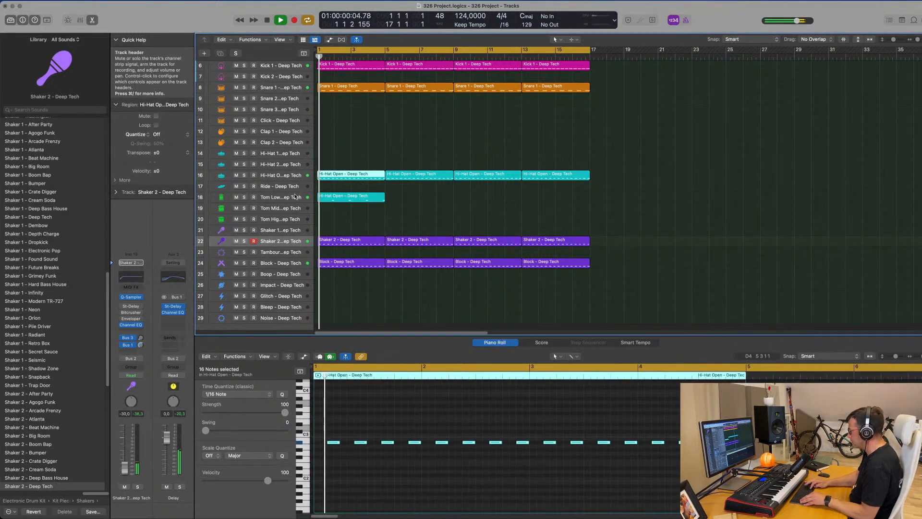
{"action": "left_click", "coordinate": [294, 196]}
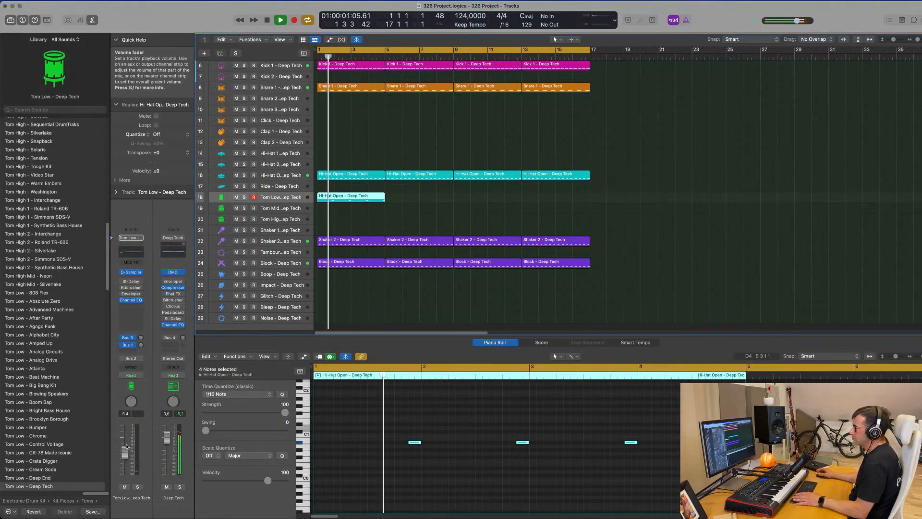
{"action": "left_click_drag", "start_coordinate": [126, 449], "coordinate": [124, 449]}
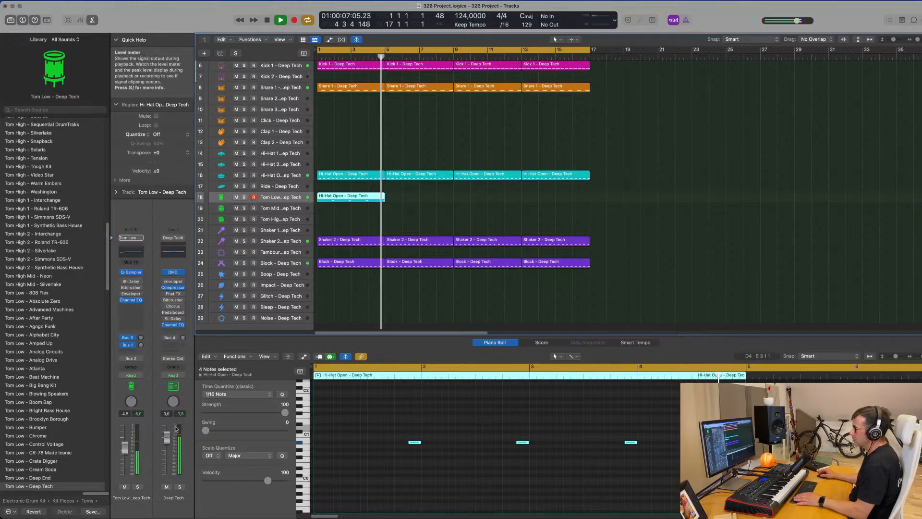
{"action": "key", "text": "space"}
Repeat the four-bar Tom Low region three times up to bar 17 and play the arrangement with the track's volume at about -5.4 dB
{"action": "left_click_drag", "start_coordinate": [425, 198], "coordinate": [331, 201]}
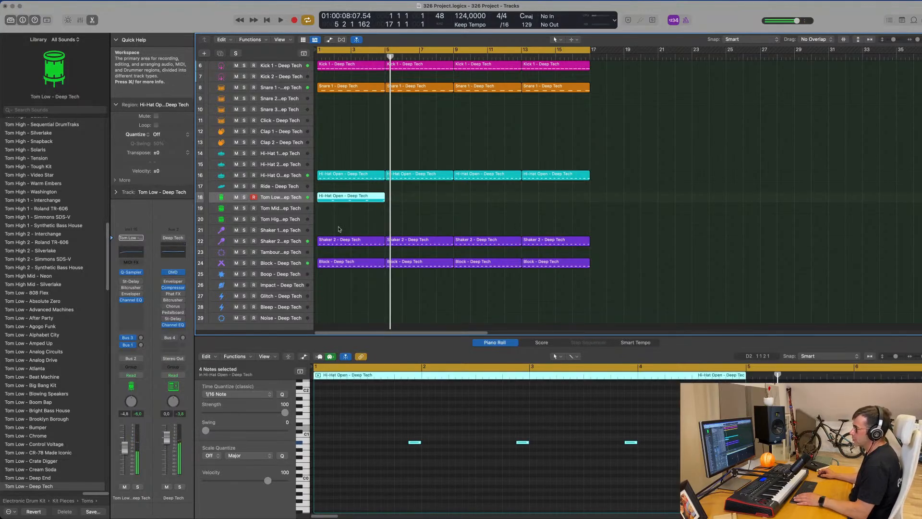
{"action": "key", "text": "super+r"}
{"action": "key", "text": "super+r"}
{"action": "key", "text": "super+r"}
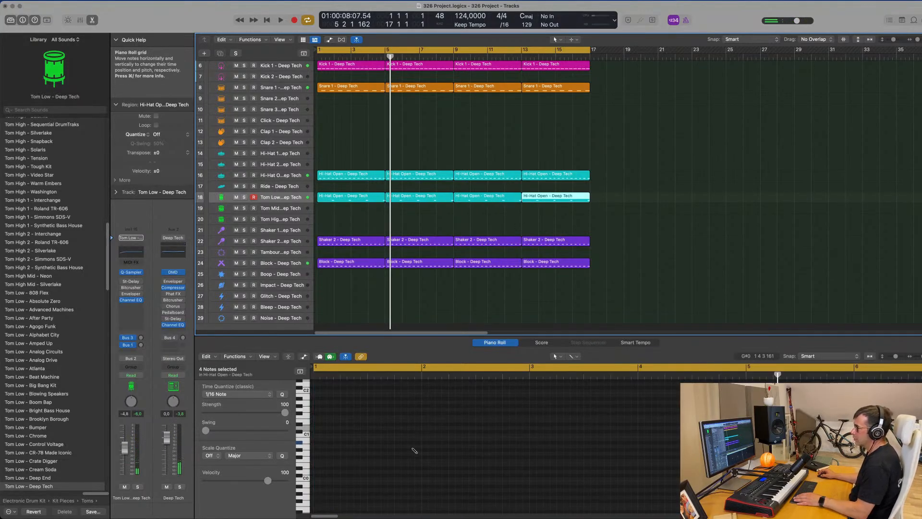
{"action": "left_click", "coordinate": [682, 196]}
{"action": "key", "text": "space"}
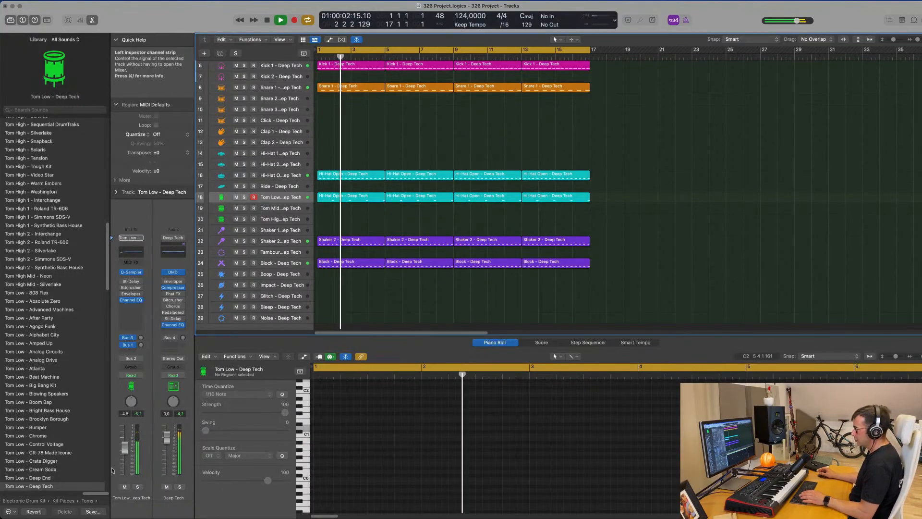
Duplicate the Melodic Bass 1 track without its regions and raise the copy's Channel EQ low cut to 83 Hz
{"action": "scroll", "coordinate": [343, 192], "scroll_direction": "up", "scroll_amount": 10}
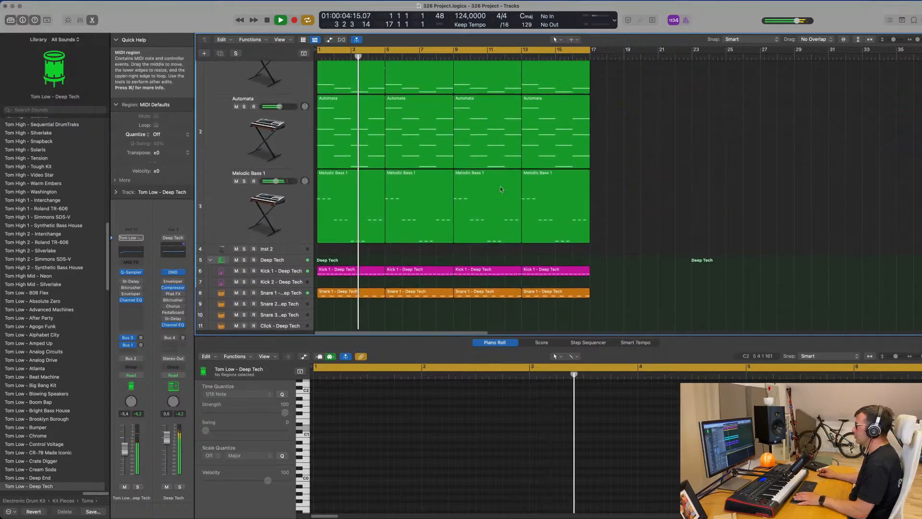
{"action": "key", "text": "super+Left"}
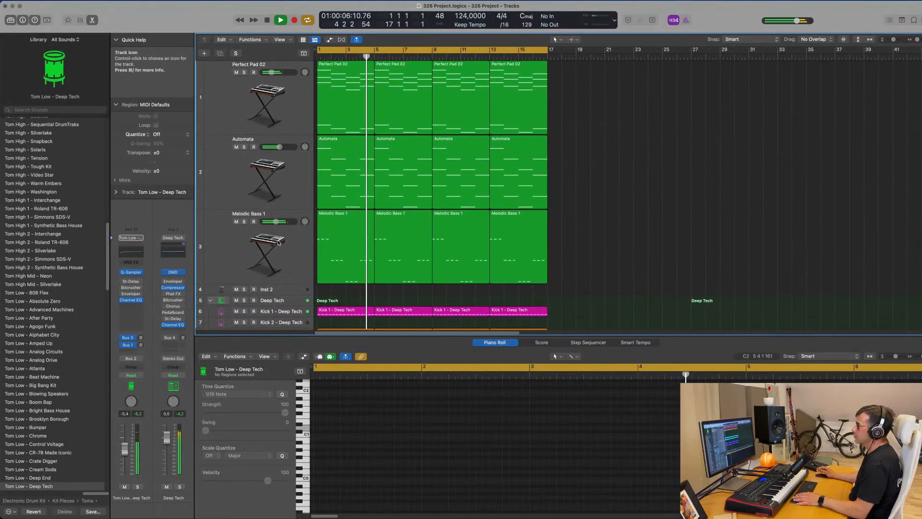
{"action": "left_click", "coordinate": [279, 243]}
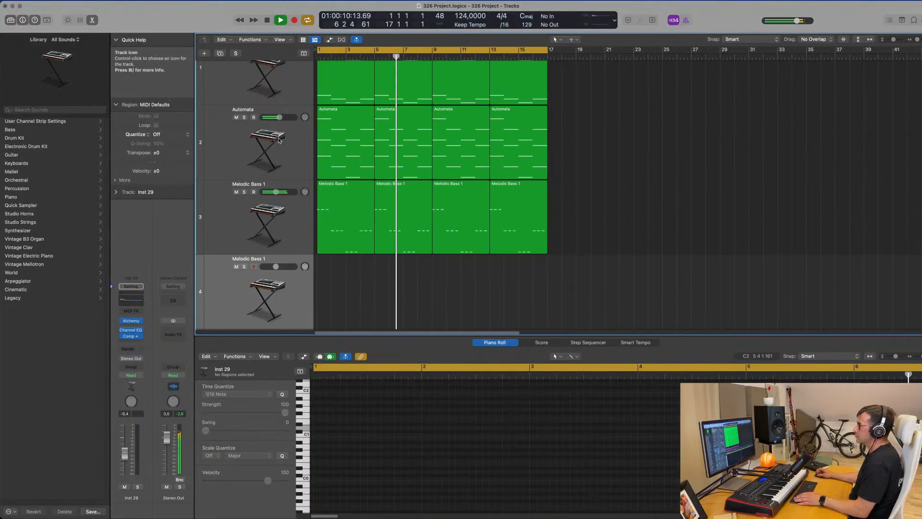
{"action": "key", "text": "super+d"}
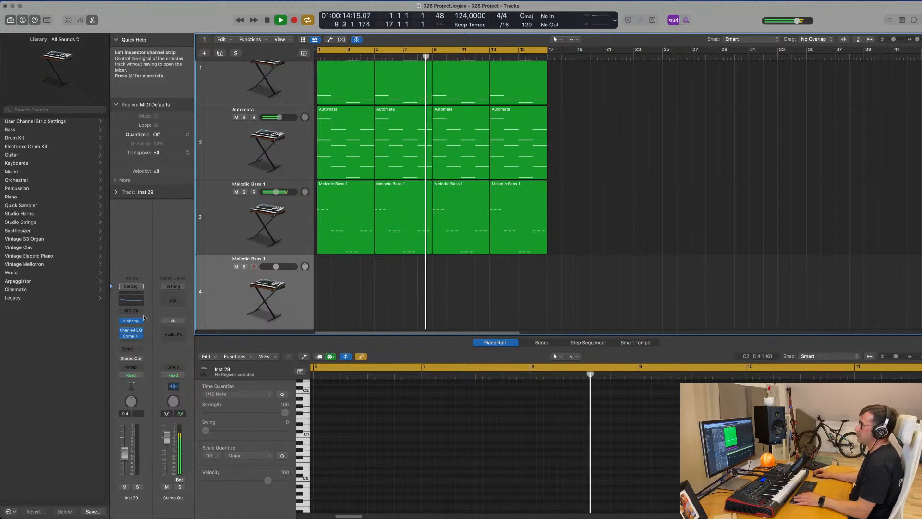
{"action": "left_click", "coordinate": [137, 302]}
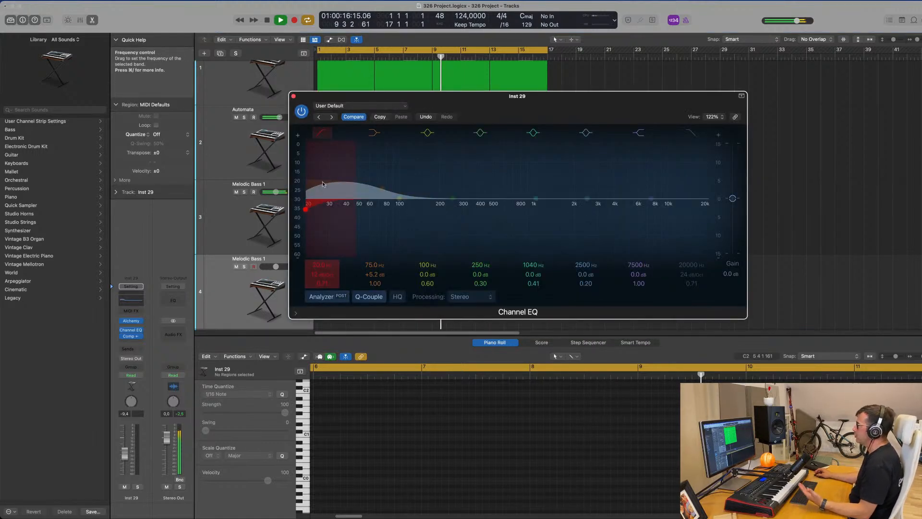
{"action": "left_click_drag", "start_coordinate": [368, 196], "coordinate": [402, 197]}
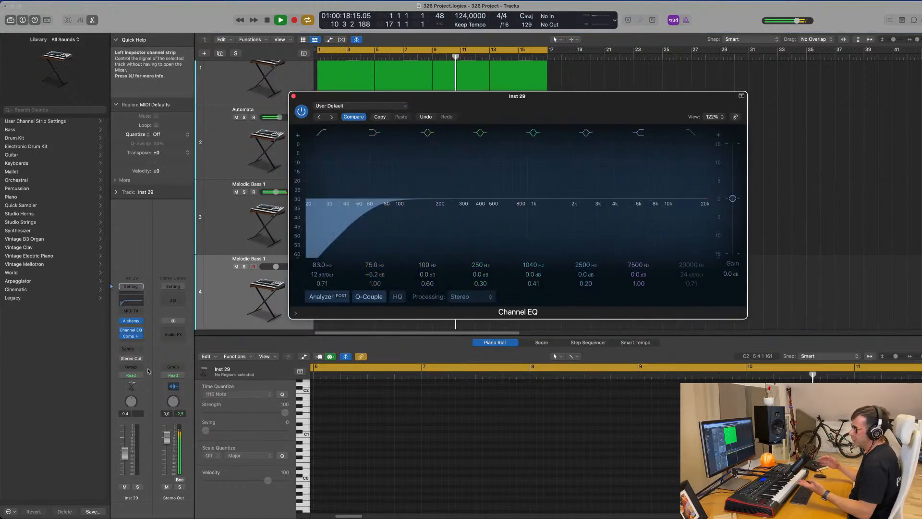
Add a Bus 5 send to the duplicated bass track and insert a stereo SilverVerb on the bus's aux channel
{"action": "left_click", "coordinate": [127, 351]}
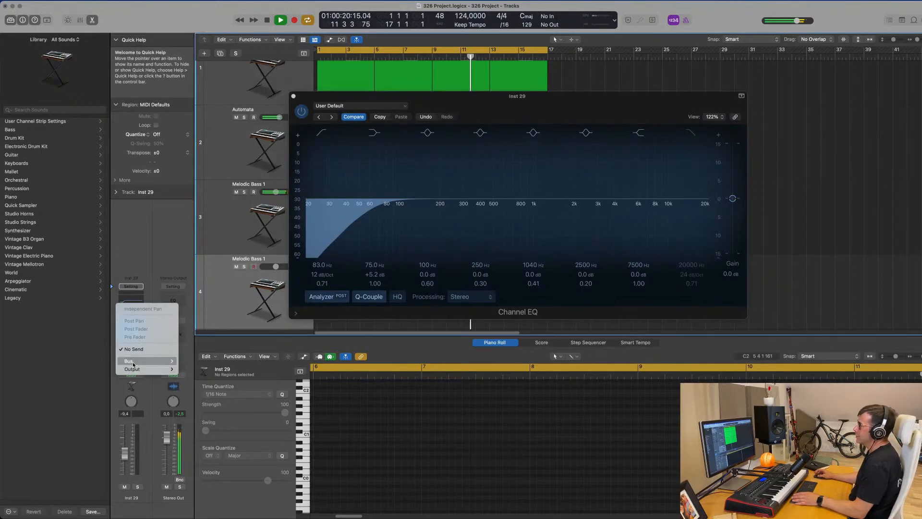
{"action": "mouse_move", "coordinate": [144, 360]}
{"action": "left_click", "coordinate": [220, 234]}
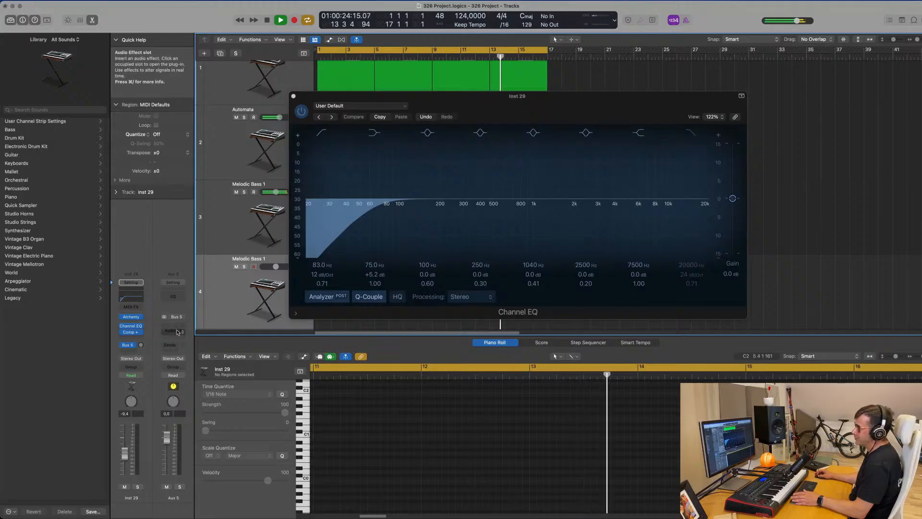
{"action": "left_click", "coordinate": [161, 331]}
{"action": "mouse_move", "coordinate": [181, 384]}
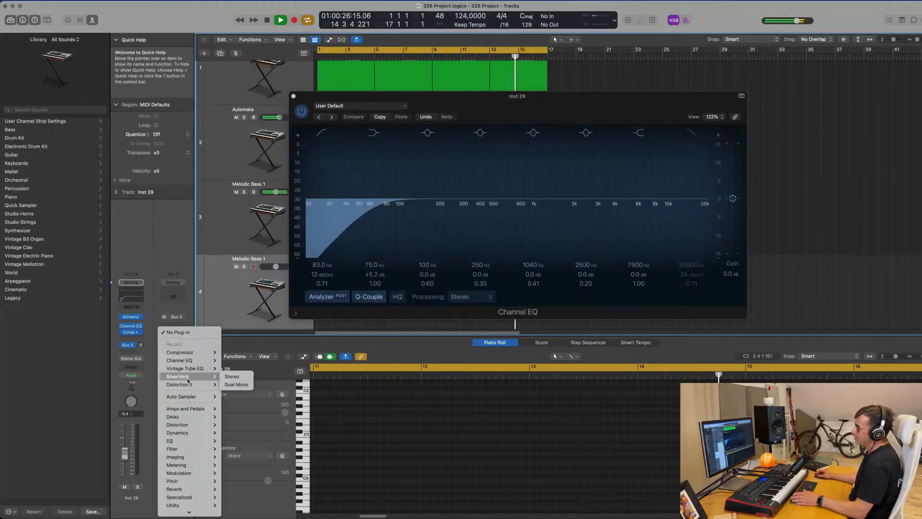
{"action": "left_click", "coordinate": [232, 376]}
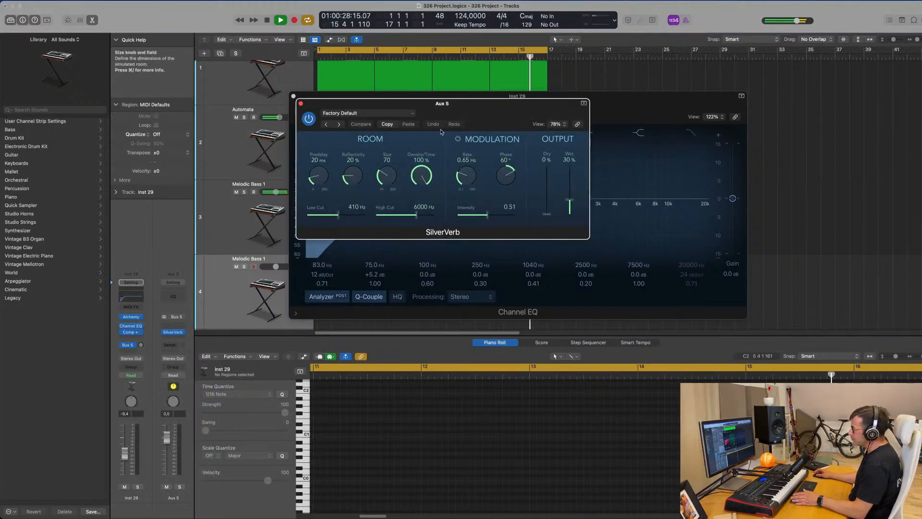
Load the grandiose preset in SilverVerb, set Wet to 100%, and move the plug-in windows clear of the tracks
{"action": "left_click", "coordinate": [380, 116]}
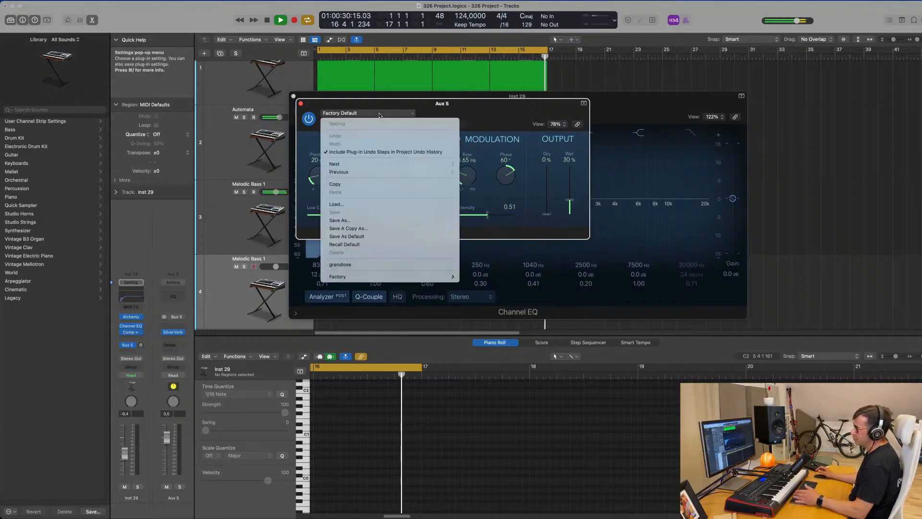
{"action": "left_click", "coordinate": [345, 265]}
{"action": "left_click_drag", "start_coordinate": [571, 178], "coordinate": [571, 176]}
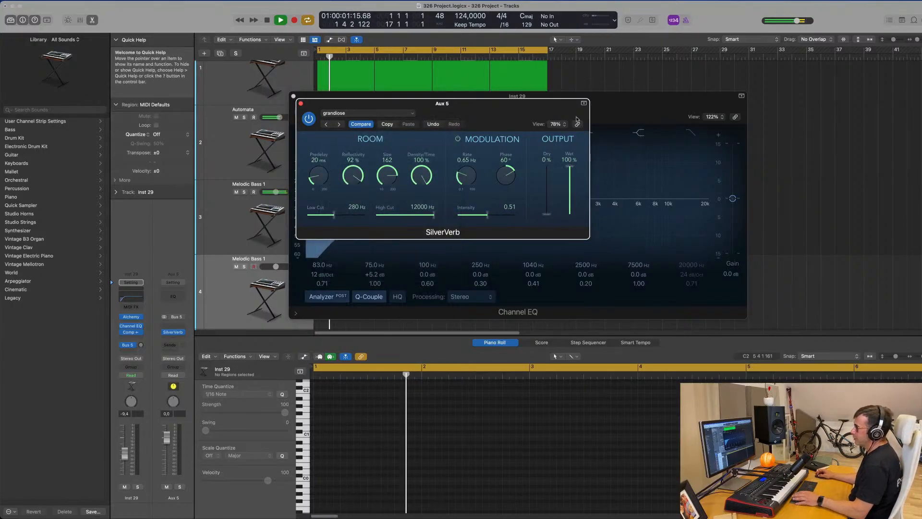
{"action": "left_click_drag", "start_coordinate": [472, 108], "coordinate": [624, 131]}
{"action": "left_click_drag", "start_coordinate": [505, 108], "coordinate": [838, 113]}
{"action": "left_click", "coordinate": [542, 136]}
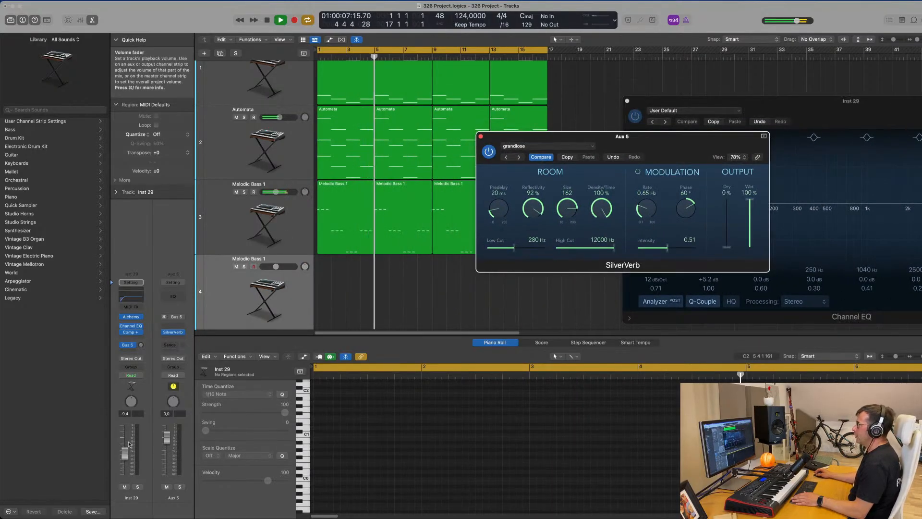
Raise the duplicated bass track's volume to about -5.8 dB and turn up its Bus 5 reverb send
{"action": "left_click_drag", "start_coordinate": [124, 452], "coordinate": [126, 446]}
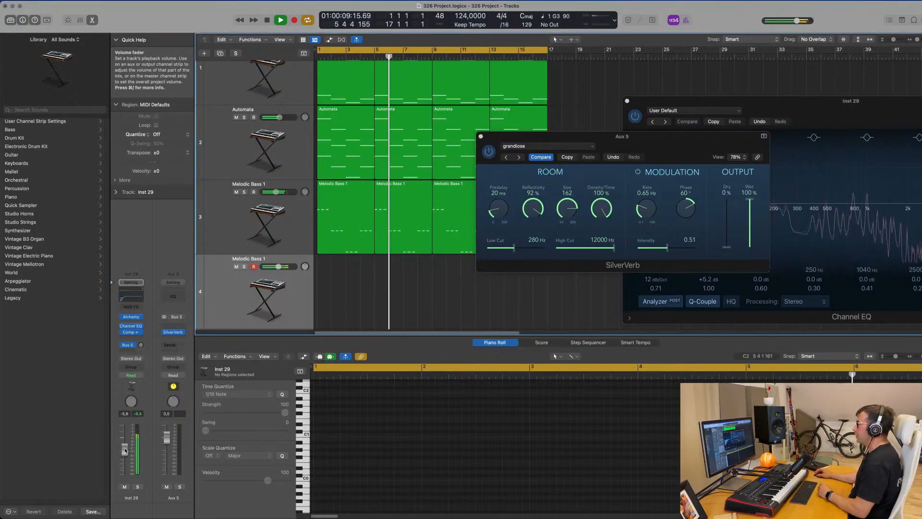
{"action": "left_click_drag", "start_coordinate": [141, 345], "coordinate": [145, 342]}
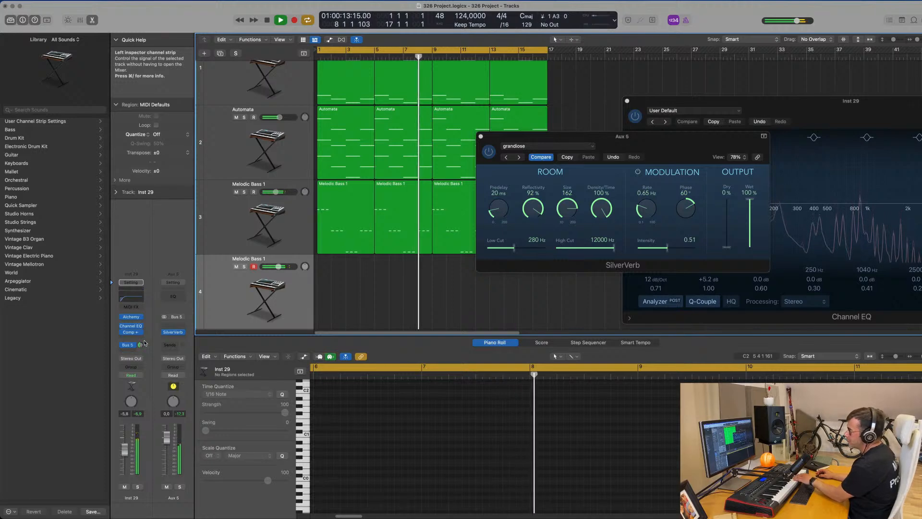
Open the duplicated track's Alchemy synth and audition the Bright, Mod Sequence and Short & Dirty snapshots of Melodic Bass 1
{"action": "left_click", "coordinate": [131, 316]}
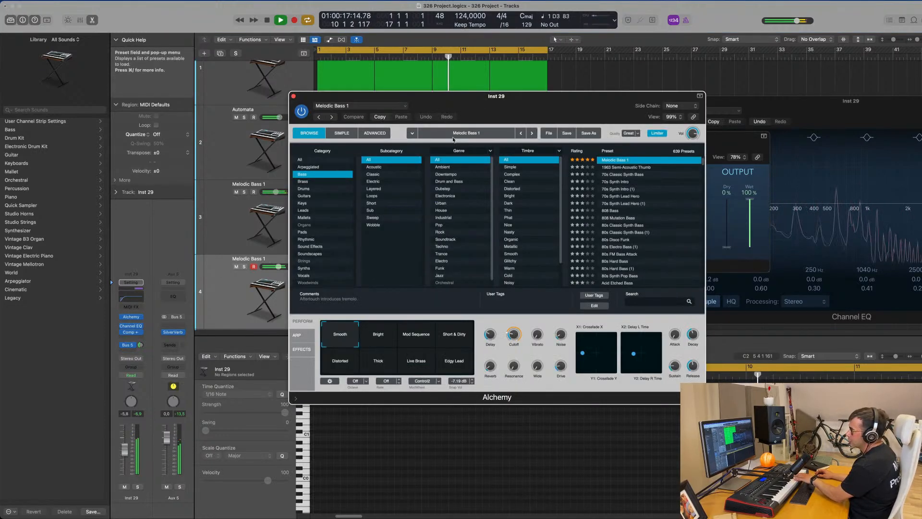
{"action": "left_click_drag", "start_coordinate": [576, 107], "coordinate": [482, 171]}
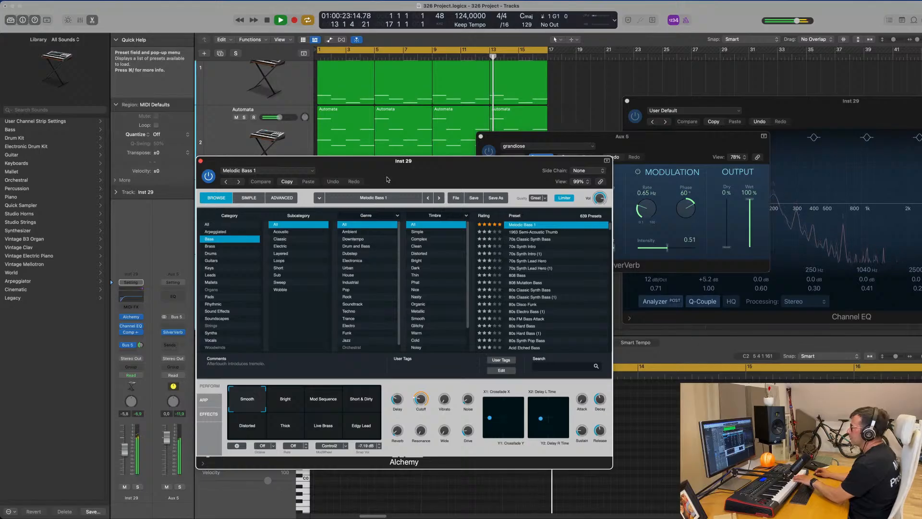
{"action": "left_click", "coordinate": [291, 402]}
{"action": "left_click", "coordinate": [339, 402]}
{"action": "left_click", "coordinate": [366, 404]}
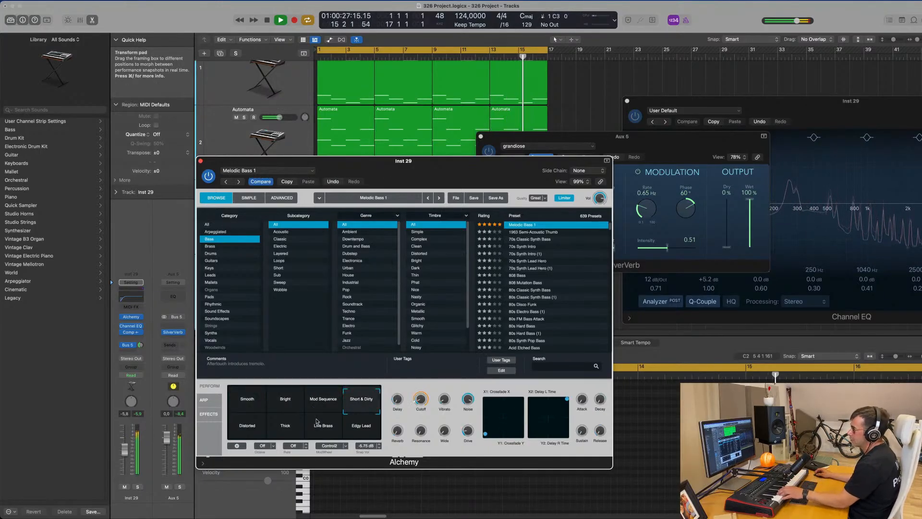
Load the Ambient Guitar preset from Alchemy's Guitars category and raise the track's volume to about -4.2 dB
{"action": "left_click", "coordinate": [218, 261]}
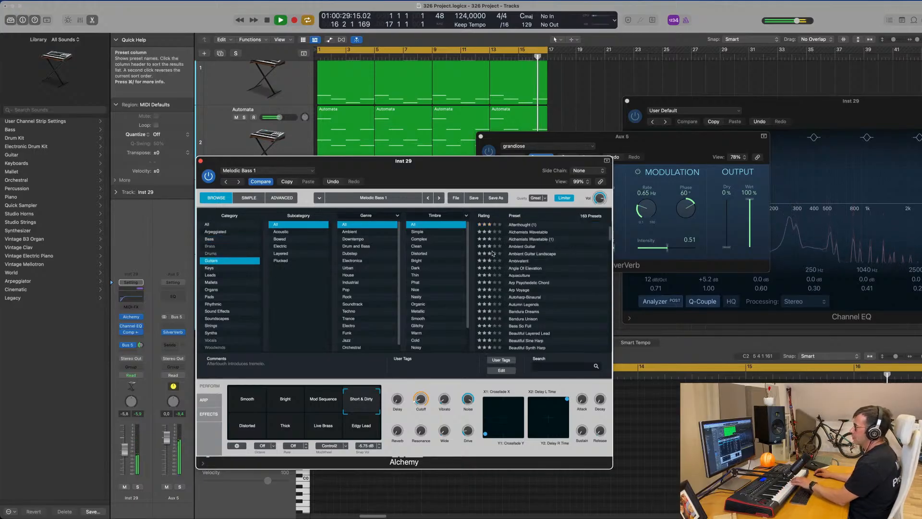
{"action": "left_click_drag", "start_coordinate": [446, 166], "coordinate": [523, 145]}
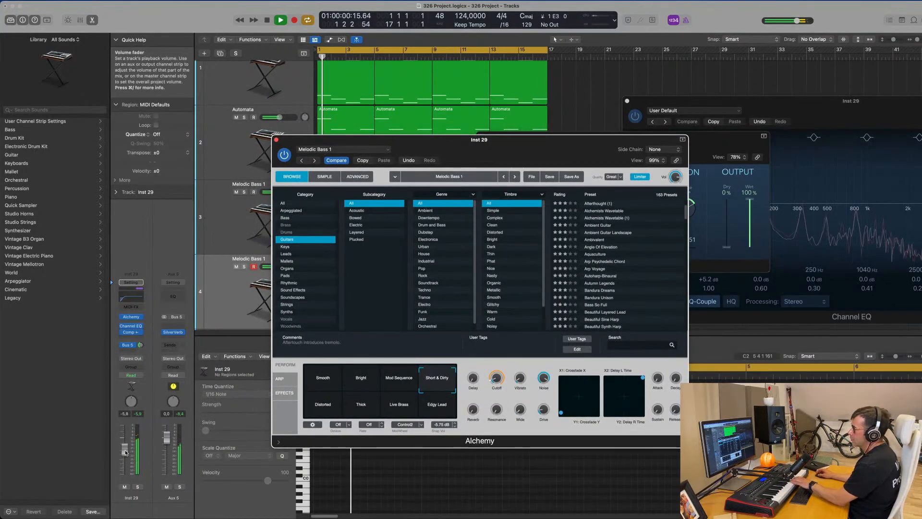
{"action": "left_click", "coordinate": [596, 225]}
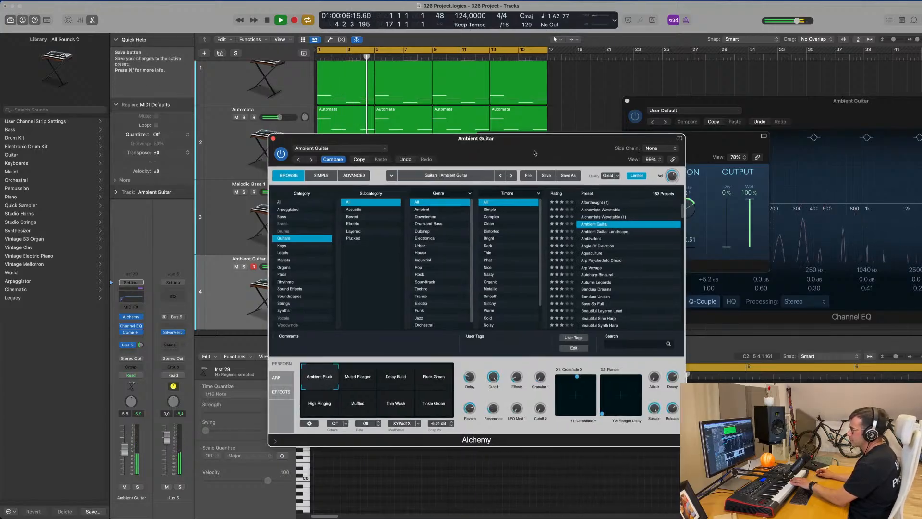
{"action": "left_click_drag", "start_coordinate": [125, 447], "coordinate": [129, 444]}
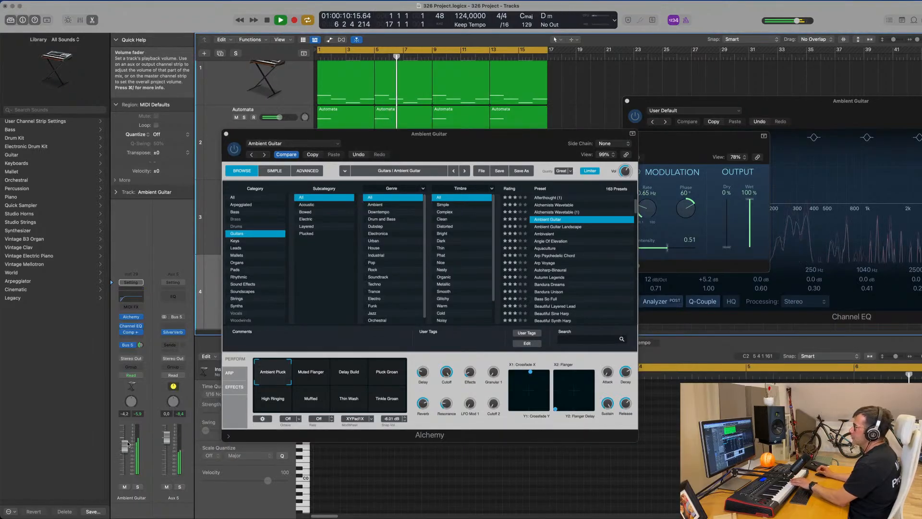
Audition Ambient Guitar's Delay Build and Pluck Groan snapshots, then try the Ambient Guitar Landscape and Angle Of Elevation presets
{"action": "left_click", "coordinate": [357, 378]}
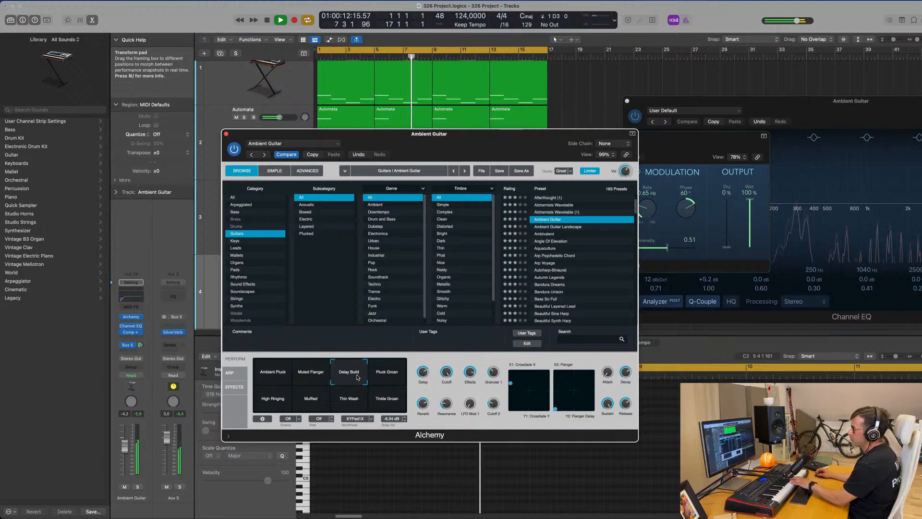
{"action": "left_click", "coordinate": [394, 377]}
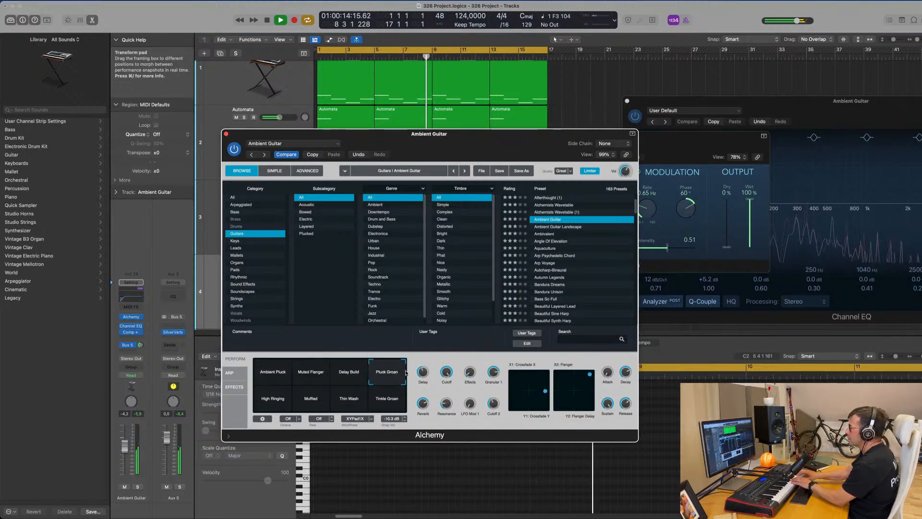
{"action": "left_click", "coordinate": [571, 227]}
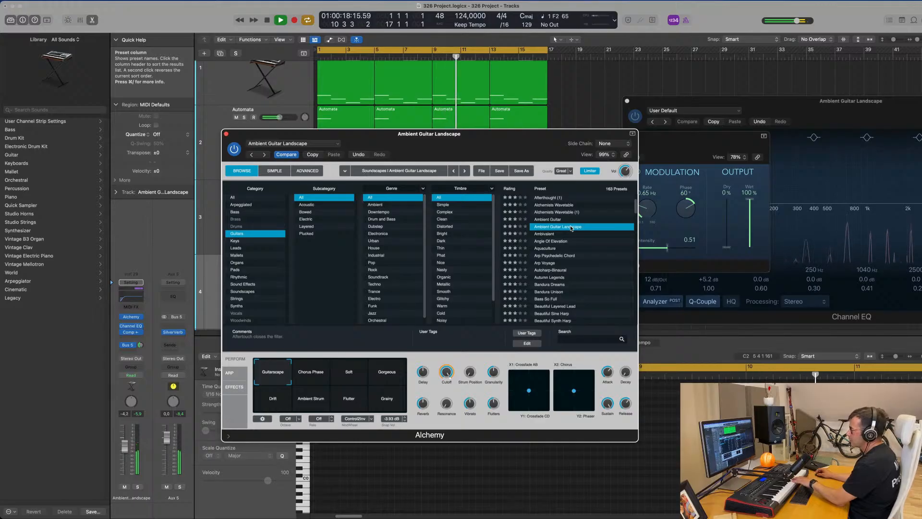
{"action": "left_click", "coordinate": [551, 241]}
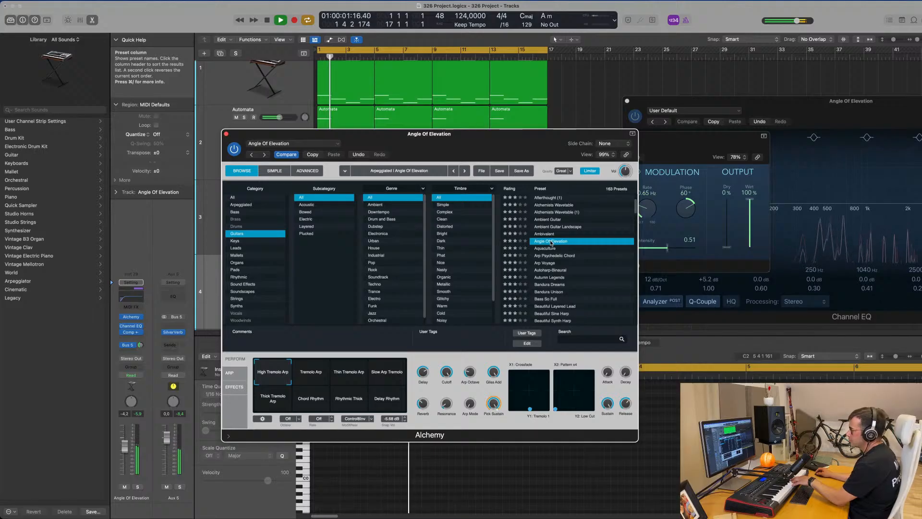
Audition Angle Of Elevation's four tremolo arp snapshots with the track at about -2.8 dB and try the Arp Psychedelic Chord preset
{"action": "left_click", "coordinate": [311, 373]}
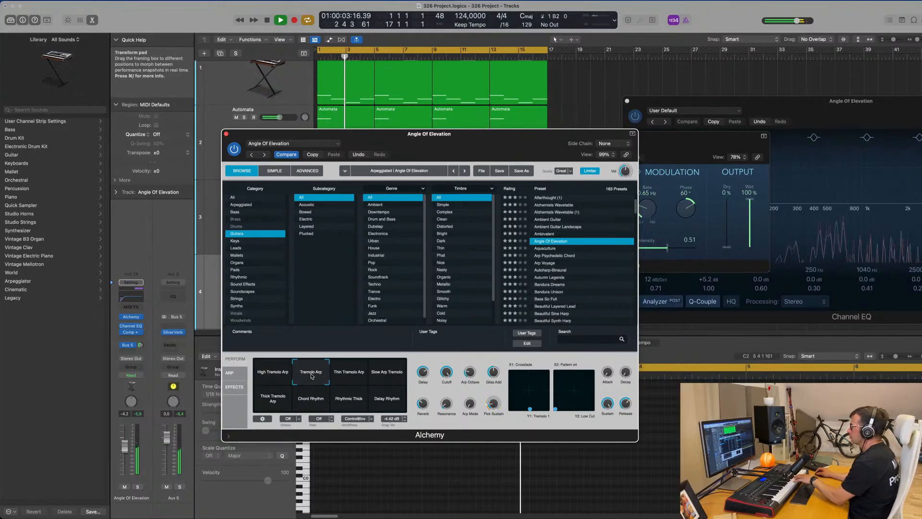
{"action": "left_click", "coordinate": [361, 379]}
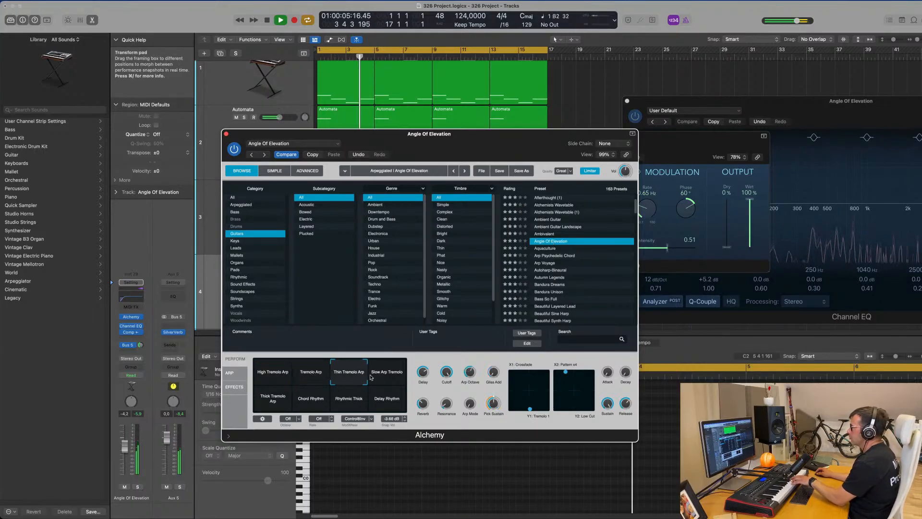
{"action": "left_click", "coordinate": [387, 373]}
{"action": "left_click", "coordinate": [273, 398]}
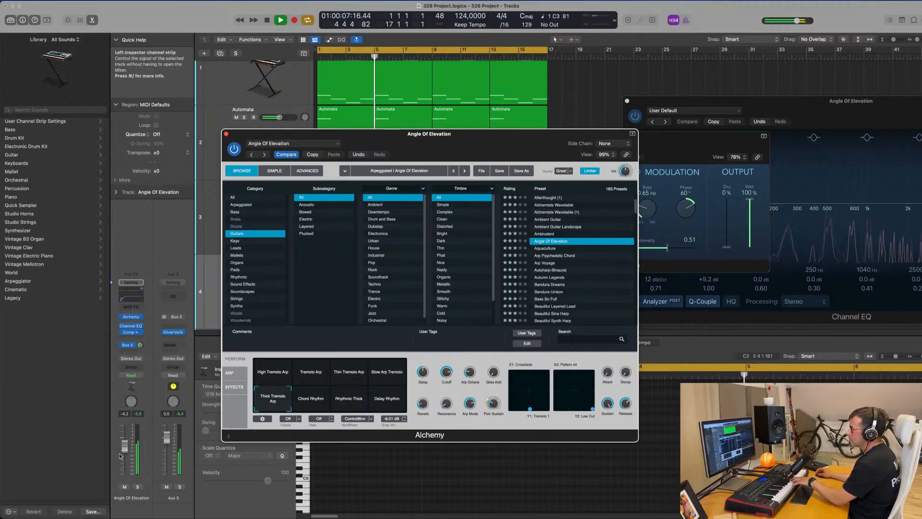
{"action": "left_click_drag", "start_coordinate": [124, 447], "coordinate": [125, 444]}
{"action": "left_click", "coordinate": [559, 256]}
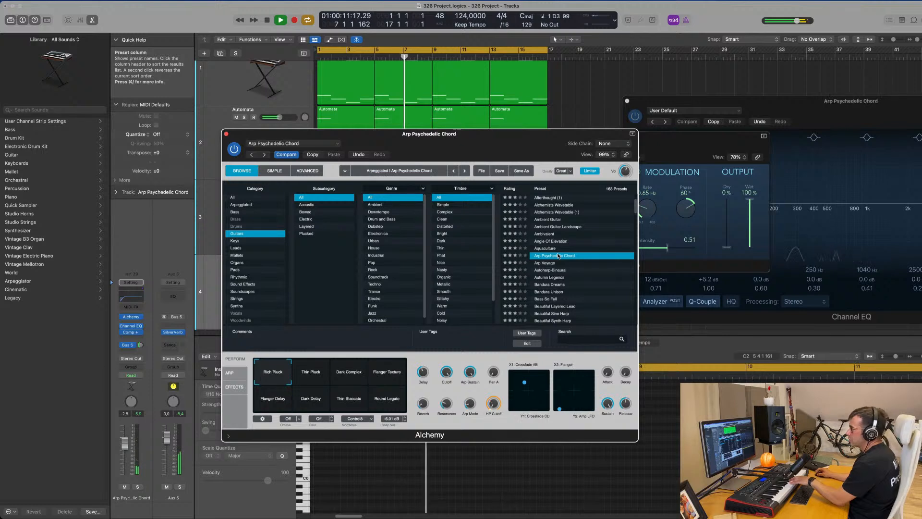
Load the Autumn Legends preset in Alchemy, lower the track to about -8.6 dB and choose the Round Ambient Pluck snapshot
{"action": "left_click", "coordinate": [559, 278]}
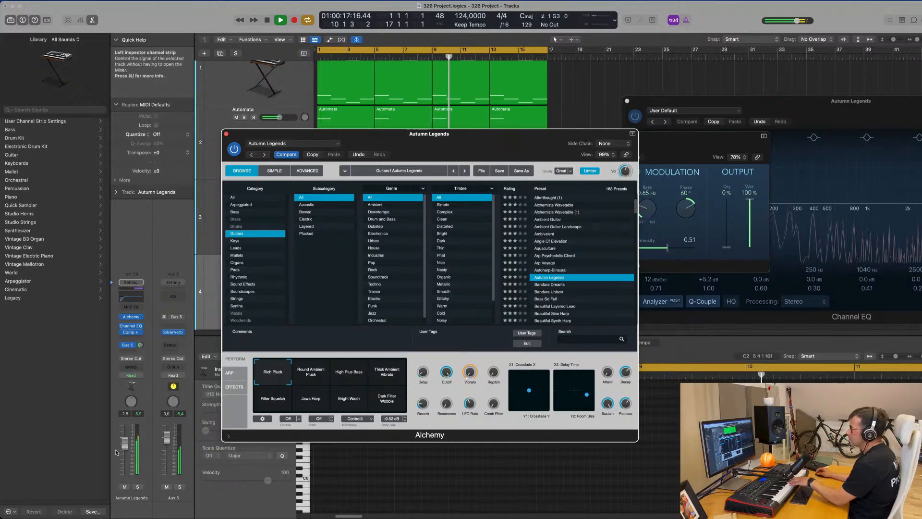
{"action": "left_click", "coordinate": [123, 461]}
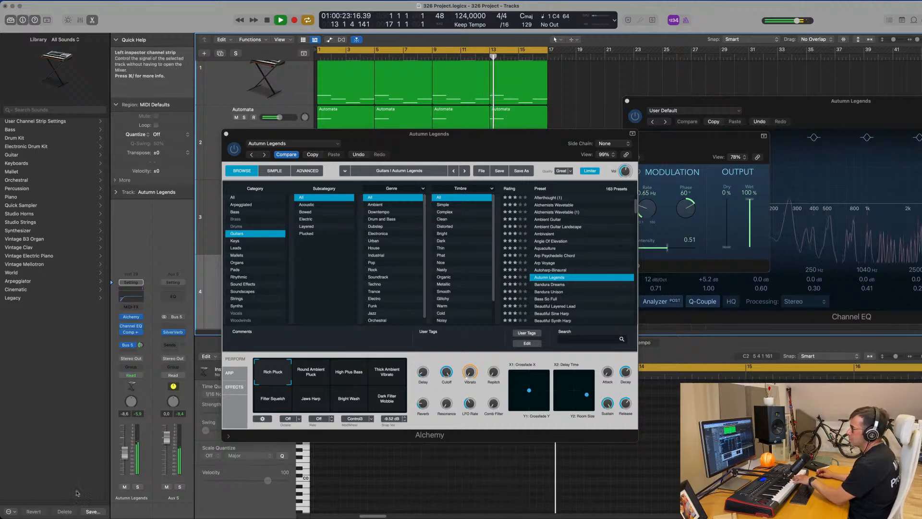
{"action": "left_click", "coordinate": [307, 377]}
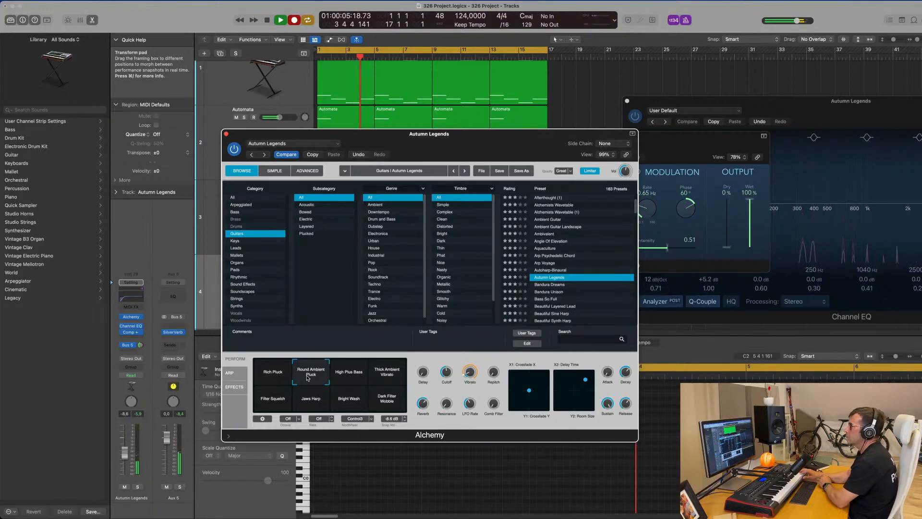
Record a two-bar pluck part on the Autumn Legends track and move the recorded region to bar 1
{"action": "key", "text": "r"}
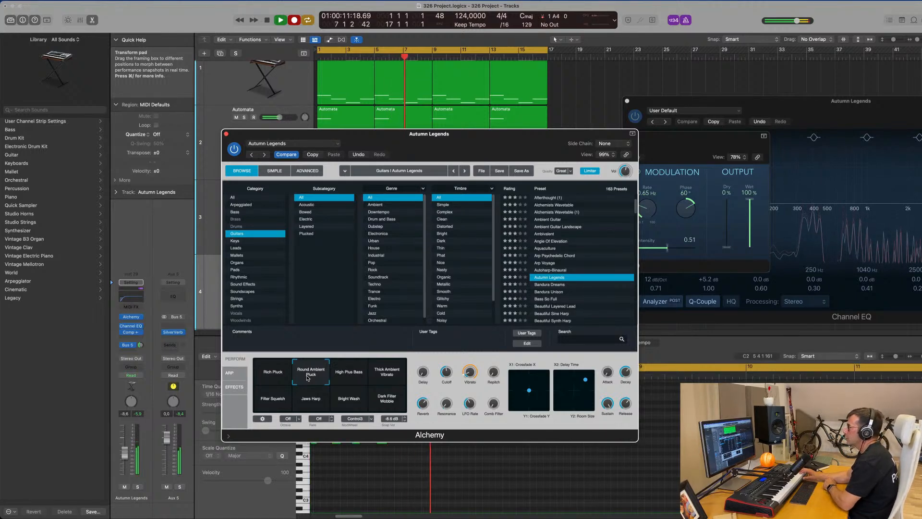
{"action": "key", "text": "space"}
{"action": "left_click_drag", "start_coordinate": [551, 142], "coordinate": [921, 136]}
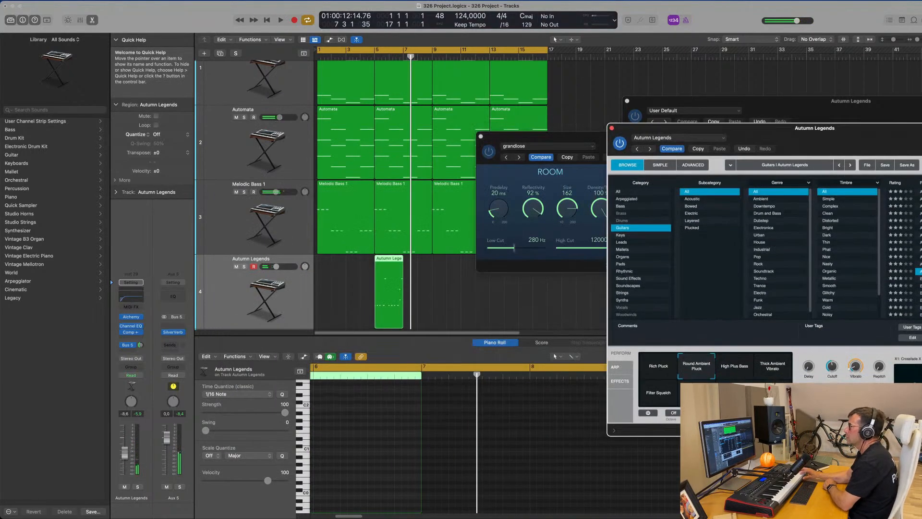
{"action": "left_click_drag", "start_coordinate": [391, 259], "coordinate": [332, 262]}
Open the Autumn Legends region in the Piano Roll, quantize all its notes to 1/16 and play it back
{"action": "key", "text": "e"}
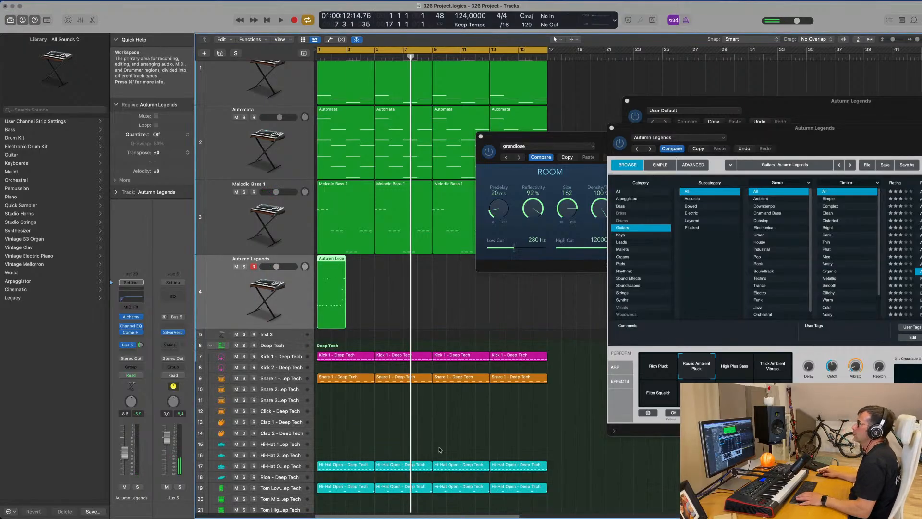
{"action": "double_click", "coordinate": [334, 259]}
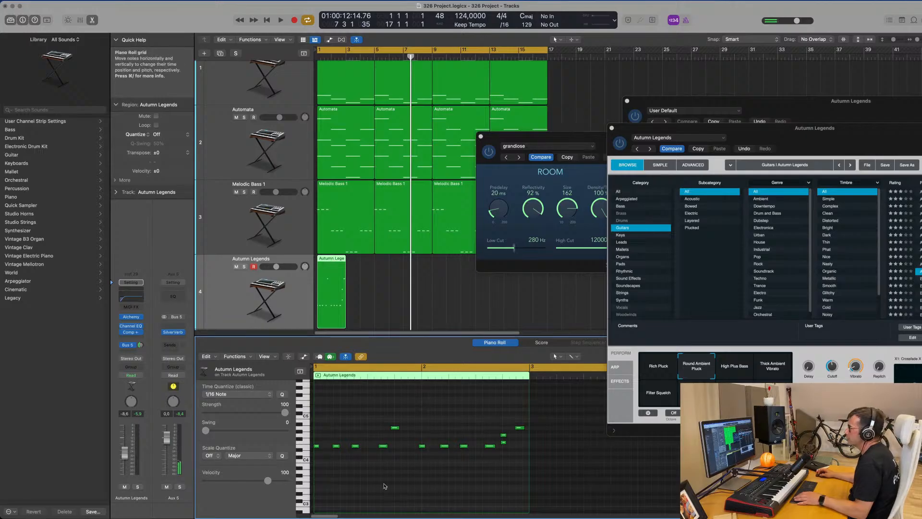
{"action": "key", "text": "super+a"}
{"action": "key", "text": "space"}
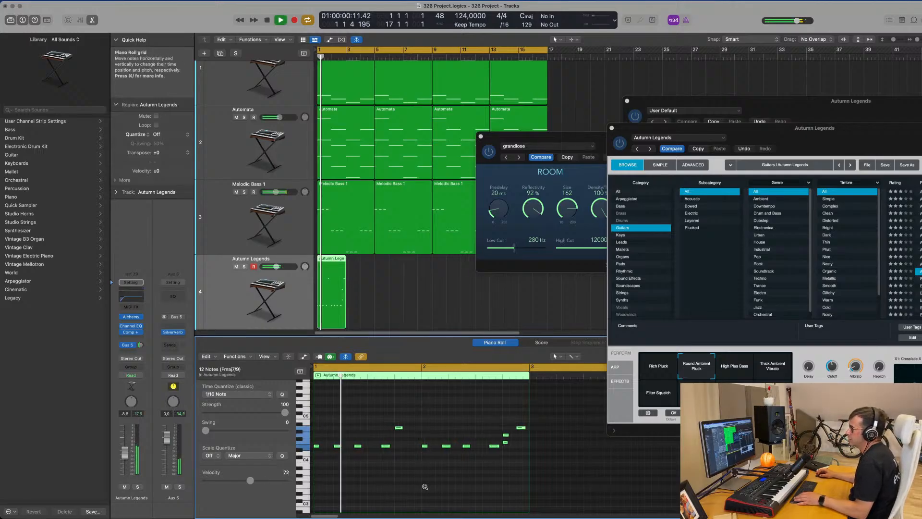
{"action": "scroll", "coordinate": [393, 485], "scroll_direction": "down", "scroll_amount": 1}
{"action": "scroll", "coordinate": [412, 484], "scroll_direction": "up", "scroll_amount": 2}
{"action": "scroll", "coordinate": [411, 484], "scroll_direction": "left", "scroll_amount": 1}
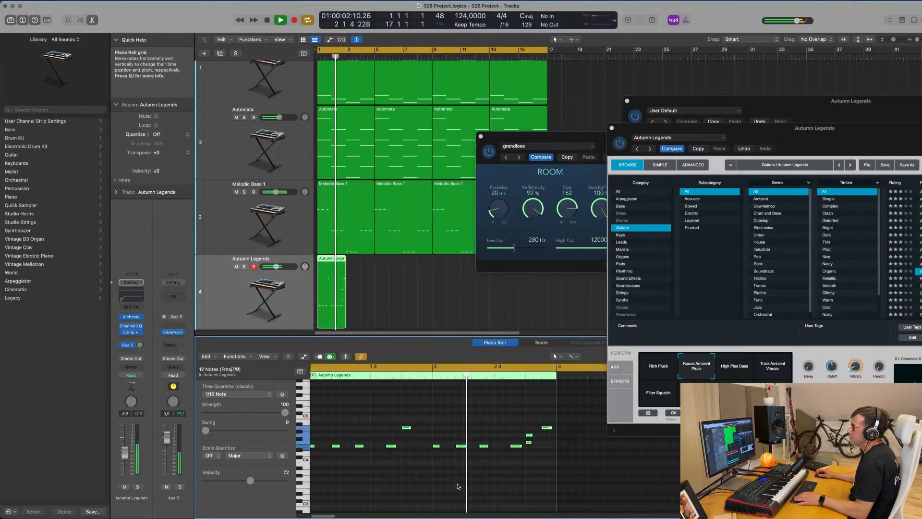
{"action": "scroll", "coordinate": [459, 487], "scroll_direction": "down", "scroll_amount": 1}
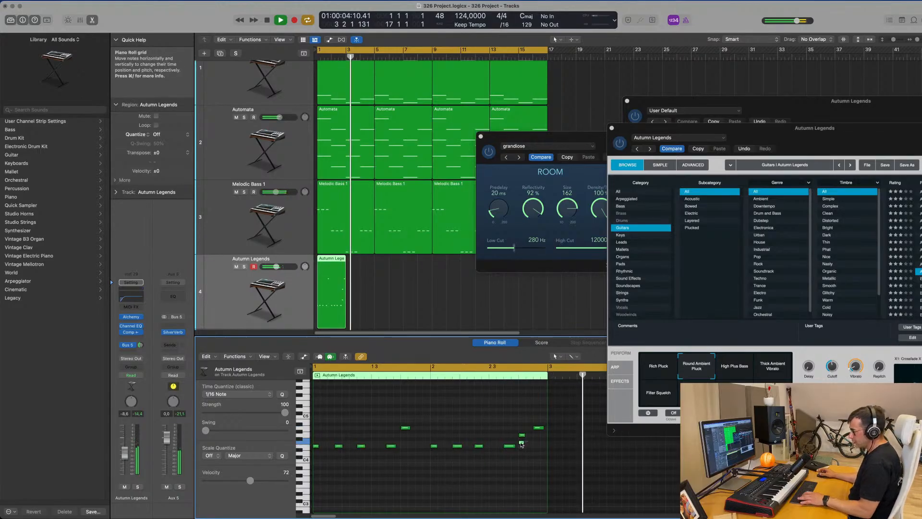
Delete the lower of the two simultaneous notes near the end of bar 2 and replay the region
{"action": "left_click", "coordinate": [521, 443]}
{"action": "key", "text": "space"}
{"action": "key", "text": "space"}
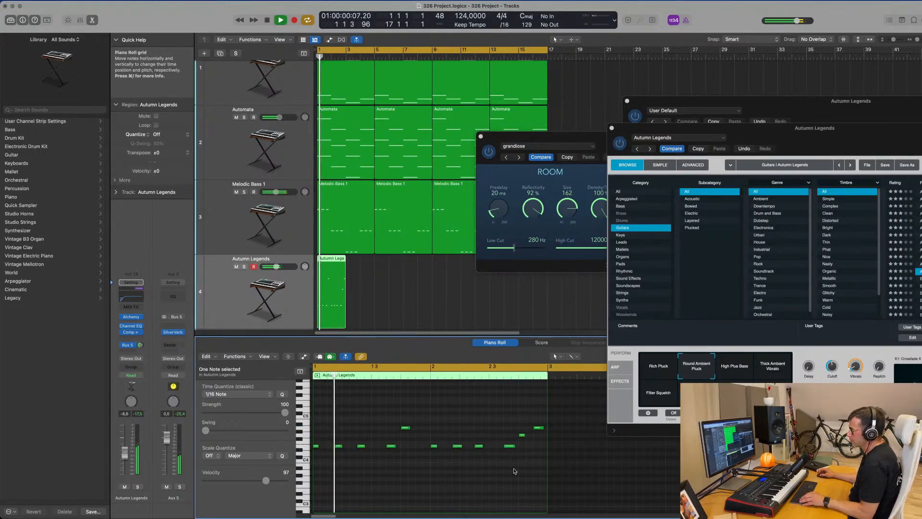
{"action": "scroll", "coordinate": [507, 458], "scroll_direction": "down", "scroll_amount": 1}
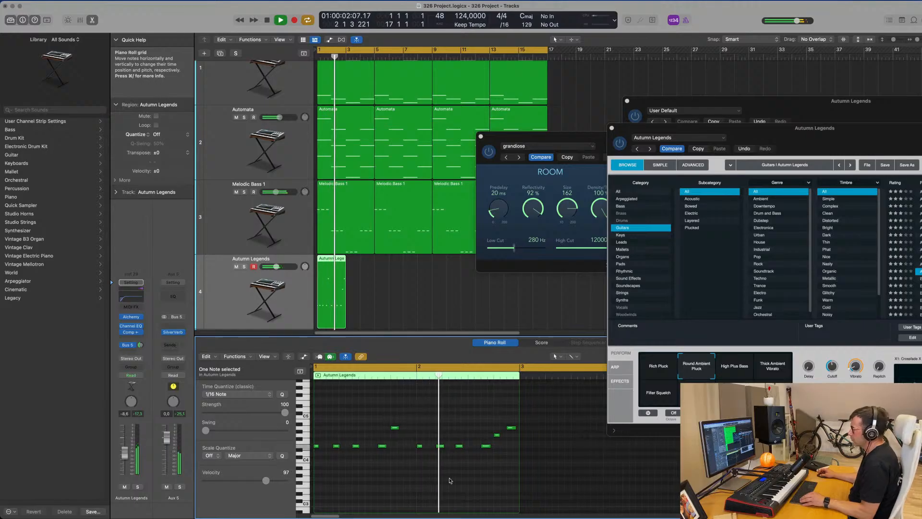
{"action": "scroll", "coordinate": [480, 476], "scroll_direction": "down", "scroll_amount": 1}
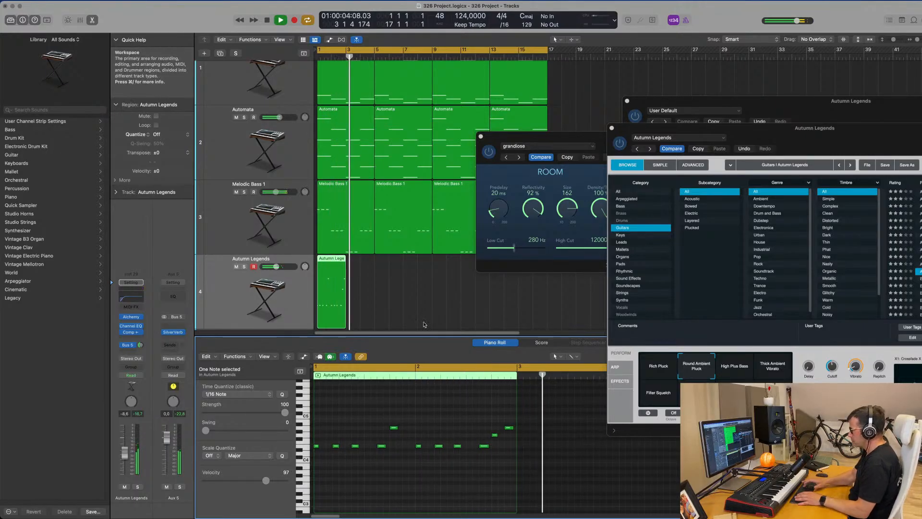
{"action": "key", "text": "space"}
Repeat the two-bar Autumn Legends region until it fills the track up to bar 17
{"action": "left_click", "coordinate": [300, 300]}
{"action": "key", "text": "super+r"}
{"action": "key", "text": "super+r"}
{"action": "key", "text": "super+r"}
{"action": "key", "text": "super+r"}
{"action": "key", "text": "super+r"}
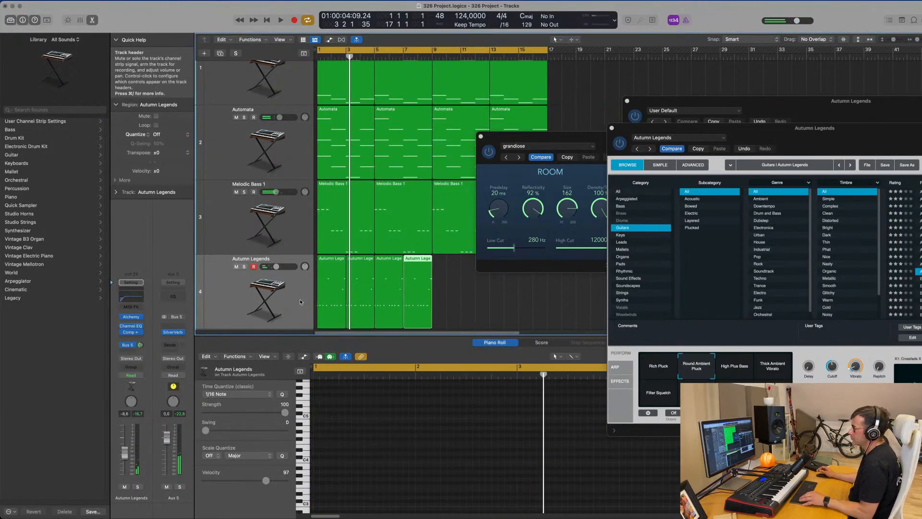
{"action": "left_click_drag", "start_coordinate": [552, 137], "coordinate": [688, 100]}
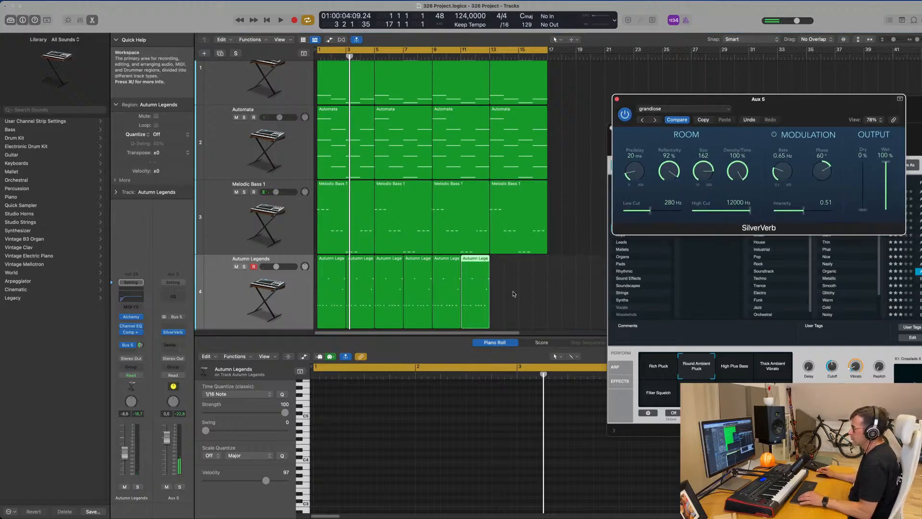
{"action": "key", "text": "super+r"}
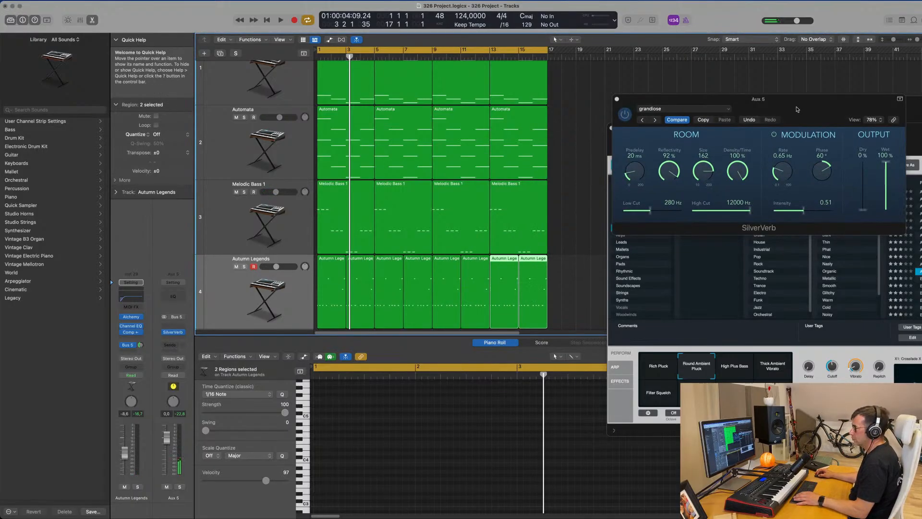
Close the Channel EQ window, move SilverVerb and Alchemy clear of the arrangement, and select all Autumn Legends regions
{"action": "left_click_drag", "start_coordinate": [884, 99], "coordinate": [830, 44]}
{"action": "left_click", "coordinate": [137, 296]}
{"action": "left_click_drag", "start_coordinate": [717, 95], "coordinate": [717, 92]}
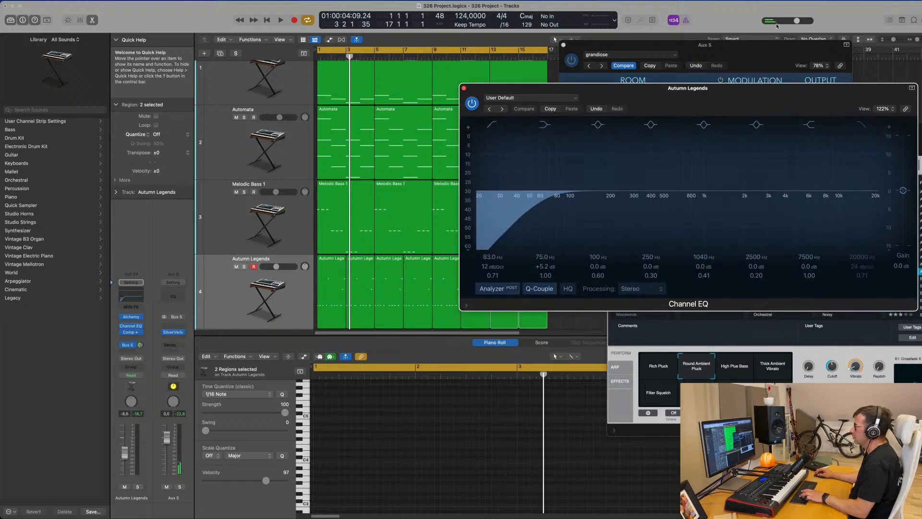
{"action": "left_click", "coordinate": [709, 1]}
{"action": "left_click", "coordinate": [650, 9]}
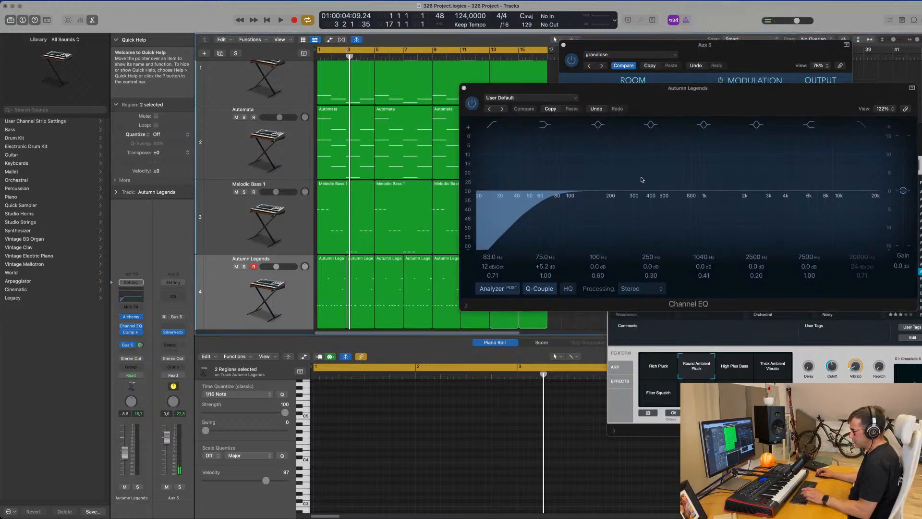
{"action": "left_click_drag", "start_coordinate": [920, 130], "coordinate": [756, 185]}
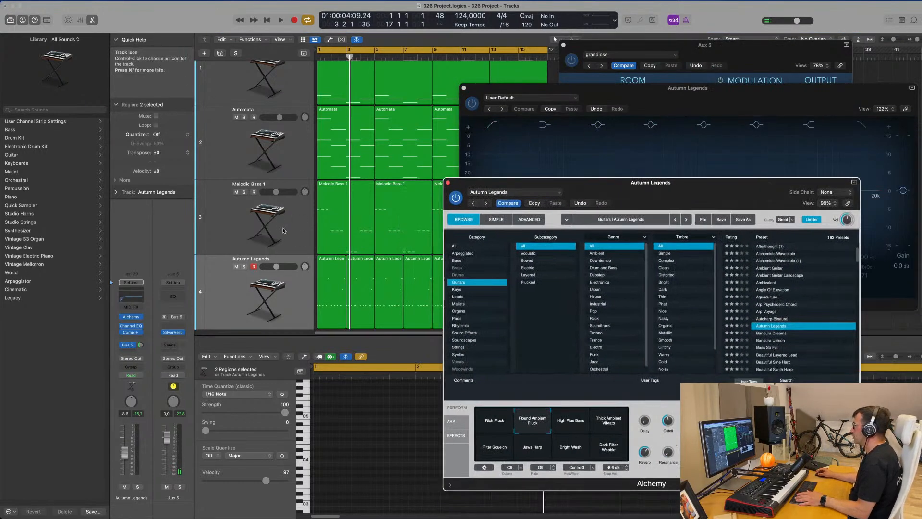
{"action": "left_click", "coordinate": [300, 308]}
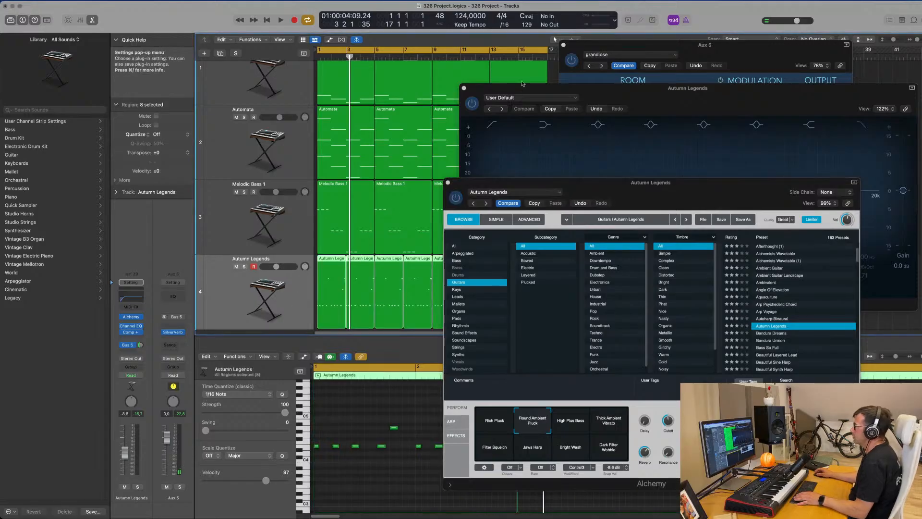
{"action": "left_click", "coordinate": [469, 88]}
{"action": "left_click", "coordinate": [464, 88]}
{"action": "left_click_drag", "start_coordinate": [553, 183], "coordinate": [749, 156]}
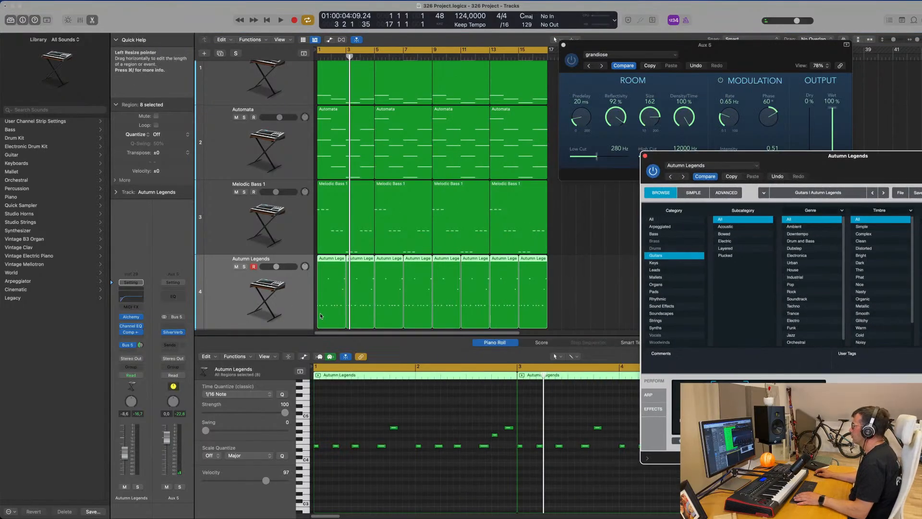
During playback, raise the Autumn Legends track to about -4.9 dB and set its Bus 5 send to about -11.5 dB
{"action": "key", "text": "space"}
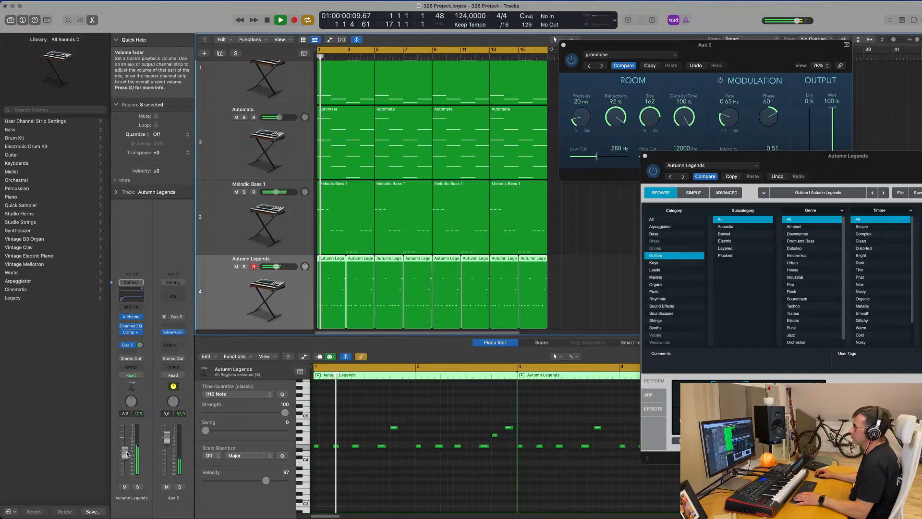
{"action": "left_click_drag", "start_coordinate": [124, 452], "coordinate": [124, 449]}
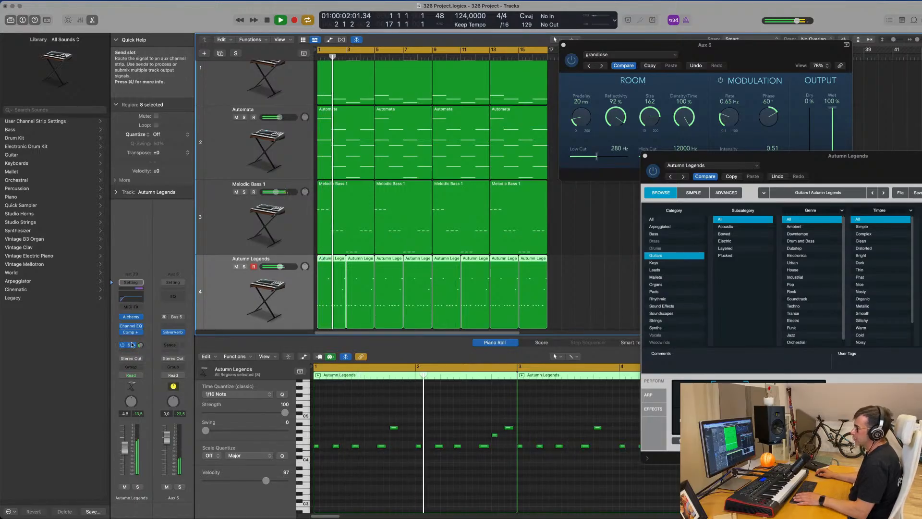
{"action": "key", "text": "space"}
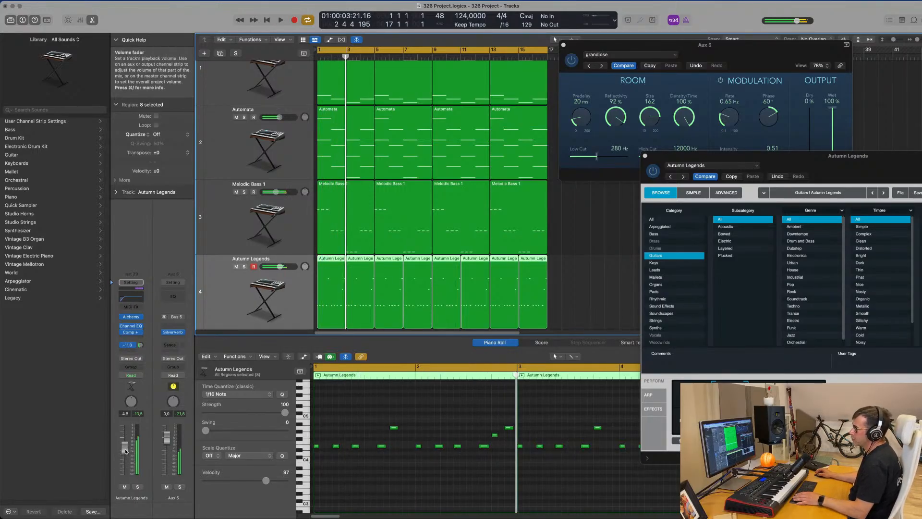
{"action": "key", "text": "space"}
{"action": "left_click_drag", "start_coordinate": [125, 452], "coordinate": [125, 452]}
Move the Alchemy window back into view, listen to the pluck in the mix and raise its track to about -3.7 dB
{"action": "left_click_drag", "start_coordinate": [859, 160], "coordinate": [538, 153]}
{"action": "key", "text": "space"}
{"action": "key", "text": "space"}
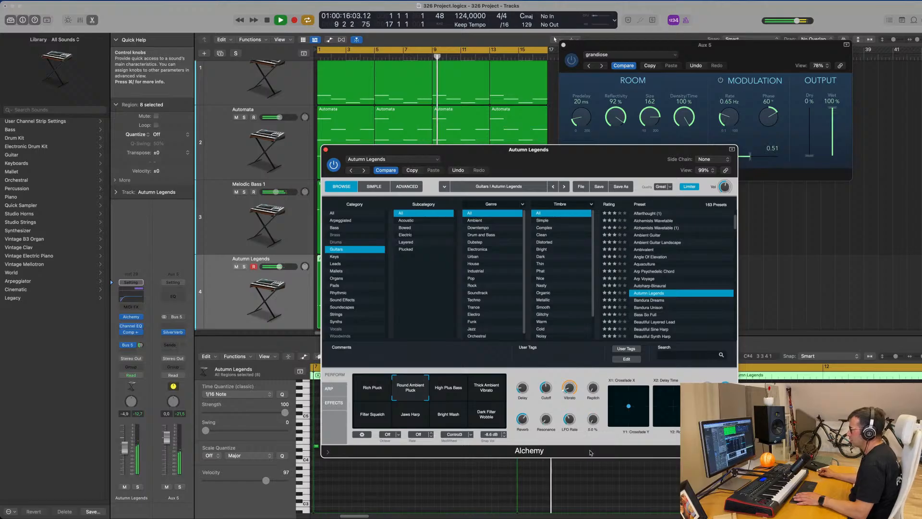
{"action": "mouse_move", "coordinate": [569, 387]}
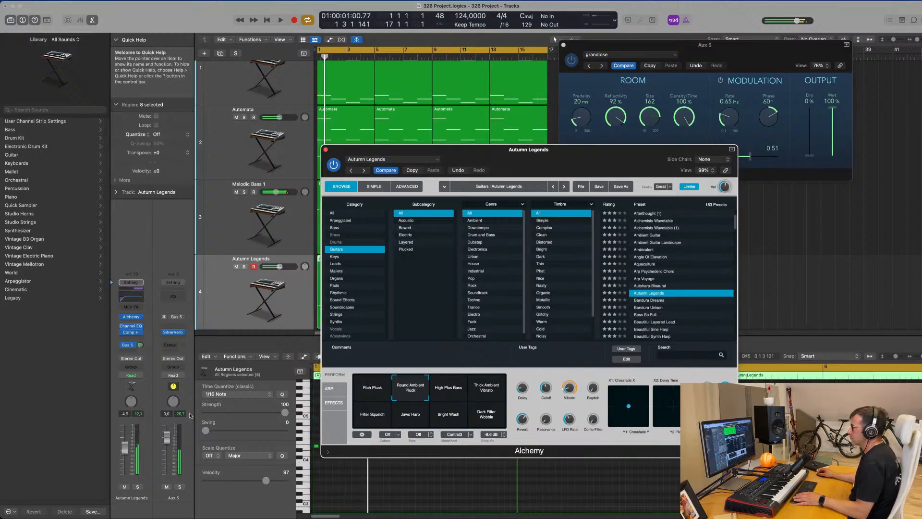
{"action": "left_click_drag", "start_coordinate": [126, 449], "coordinate": [126, 446]}
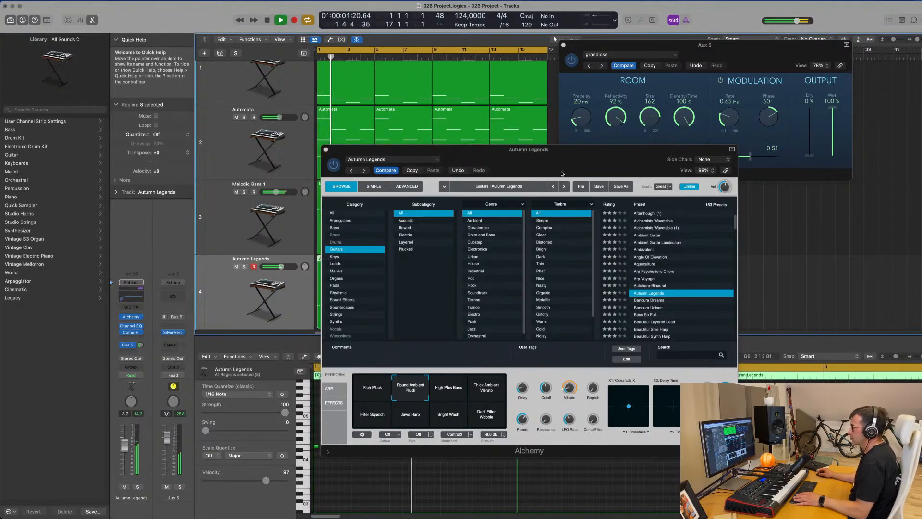
Close the Alchemy and SilverVerb windows and play the full arrangement with all tracks in view
{"action": "left_click_drag", "start_coordinate": [480, 161], "coordinate": [566, 155]}
{"action": "key", "text": "super+w"}
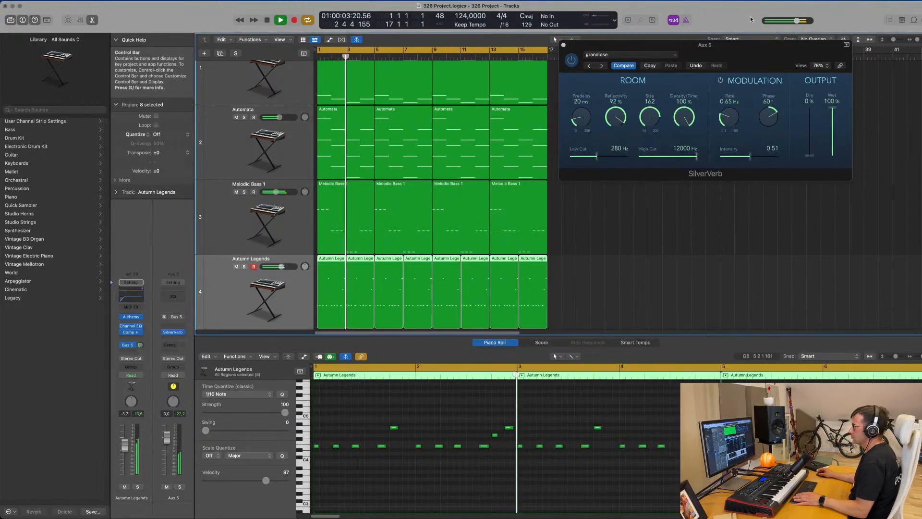
{"action": "left_click_drag", "start_coordinate": [740, 49], "coordinate": [669, 64]}
{"action": "key", "text": "super+w"}
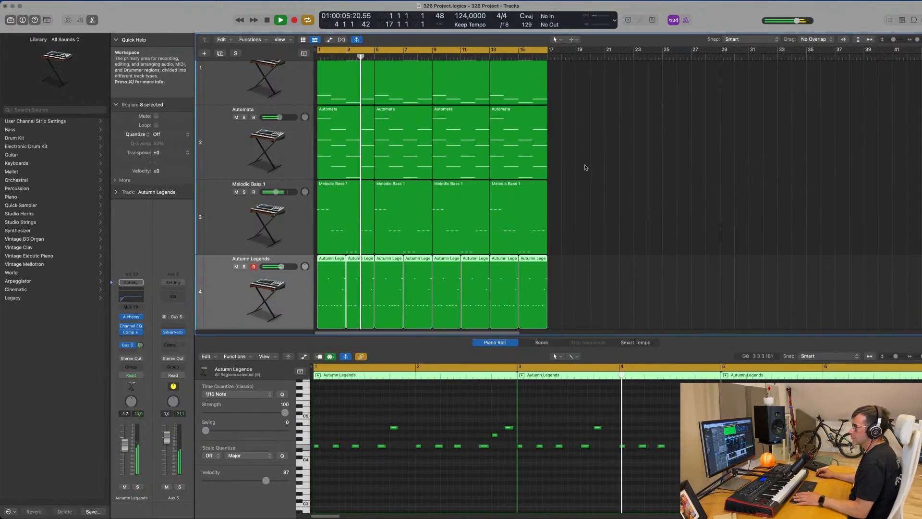
{"action": "scroll", "coordinate": [585, 166], "scroll_direction": "down", "scroll_amount": 3}
{"action": "scroll", "coordinate": [585, 165], "scroll_direction": "down", "scroll_amount": 4}
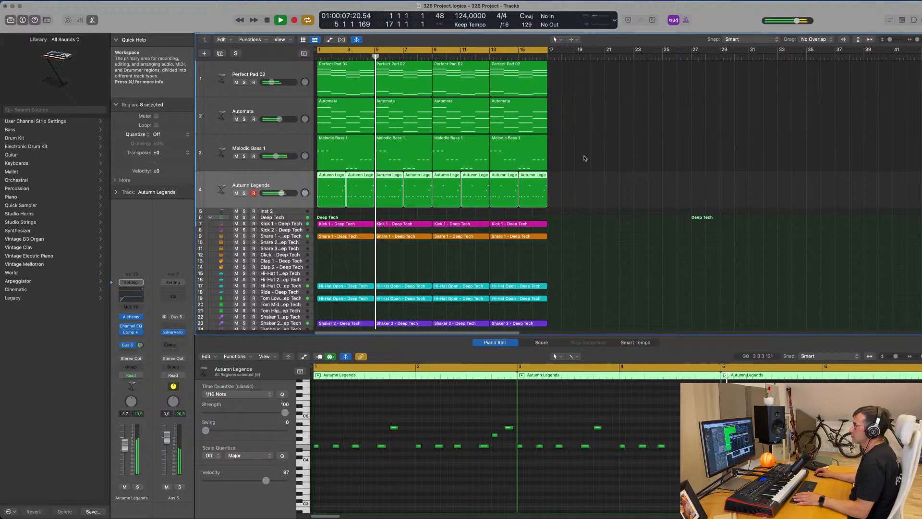
{"action": "scroll", "coordinate": [584, 195], "scroll_direction": "down", "scroll_amount": 3}
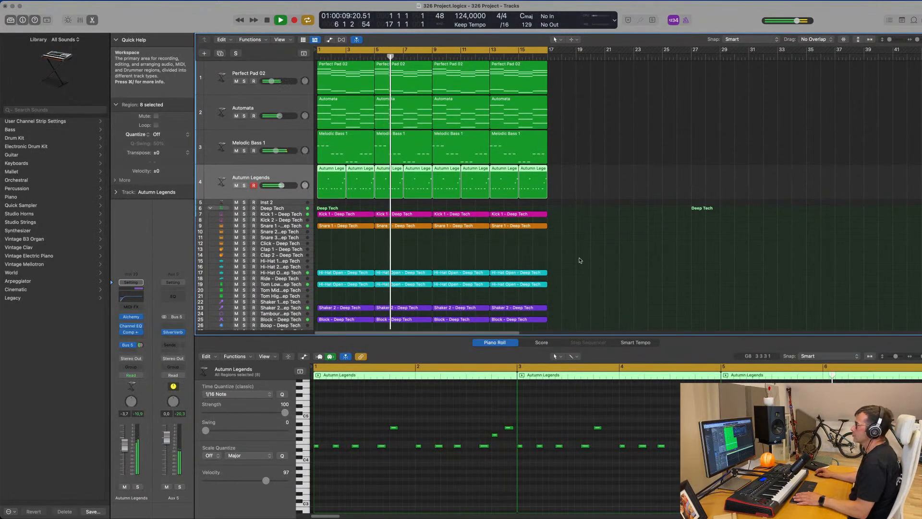
Restart playback from the beginning and mute the Automata and Perfect Pad 02 tracks
{"action": "key", "text": "Return"}
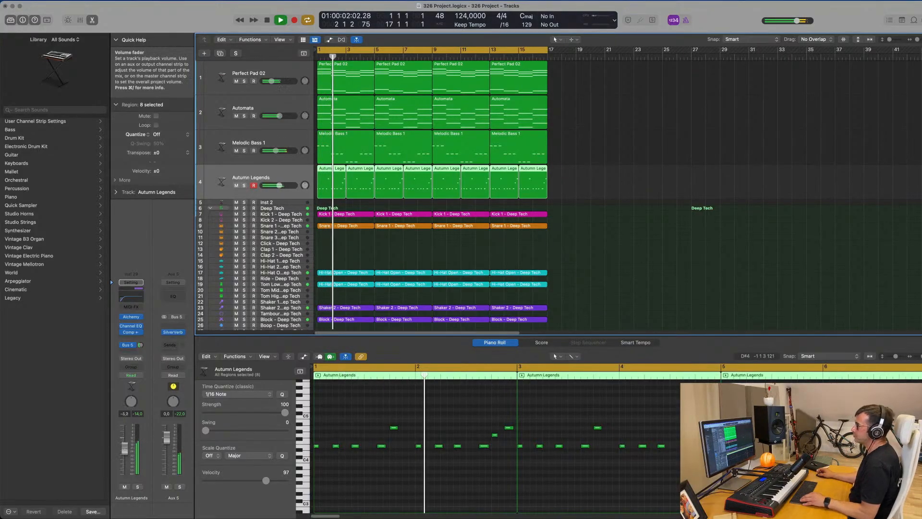
{"action": "left_click", "coordinate": [236, 116]}
{"action": "left_click", "coordinate": [237, 82]}
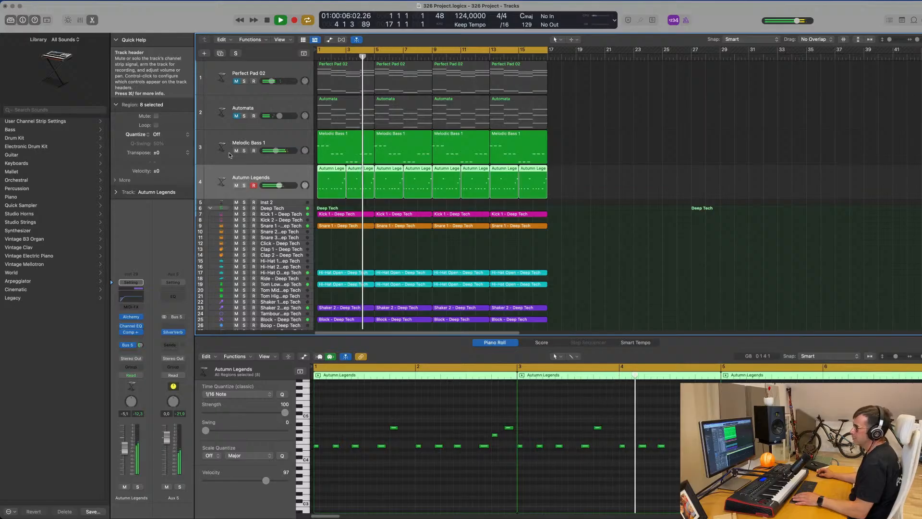
Duplicate the Autumn Legends track as an empty track with the same settings
{"action": "left_click", "coordinate": [273, 139]}
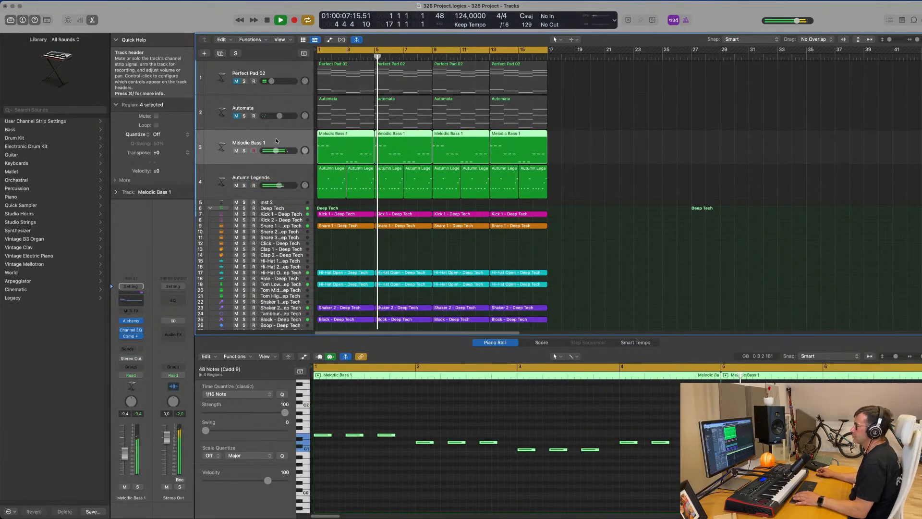
{"action": "left_click", "coordinate": [273, 176]}
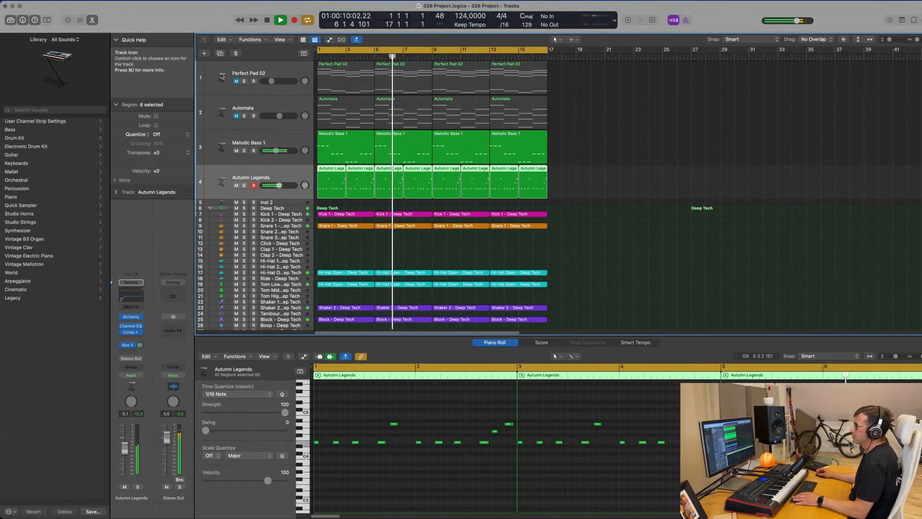
{"action": "key", "text": "super+d"}
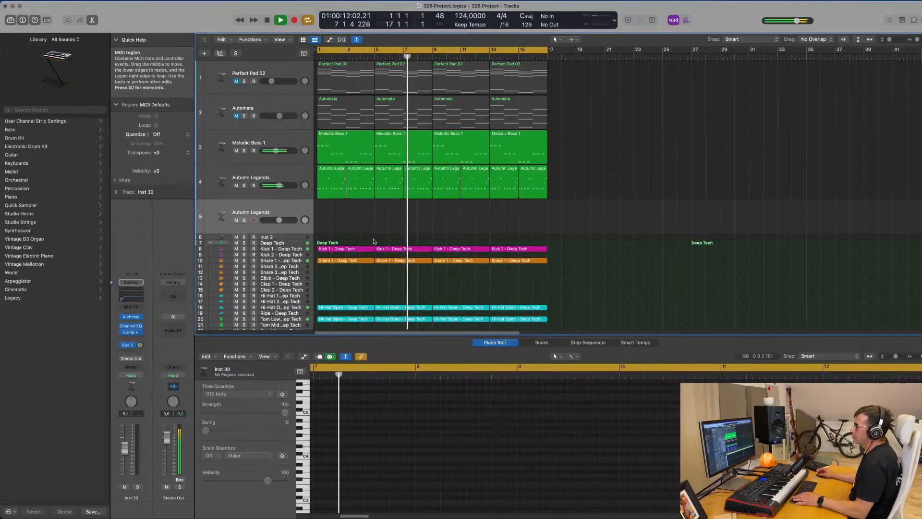
Duplicate the Melodic Bass 1 track and copy its first region, bars 1 to 5, onto the new track
{"action": "left_click", "coordinate": [329, 192]}
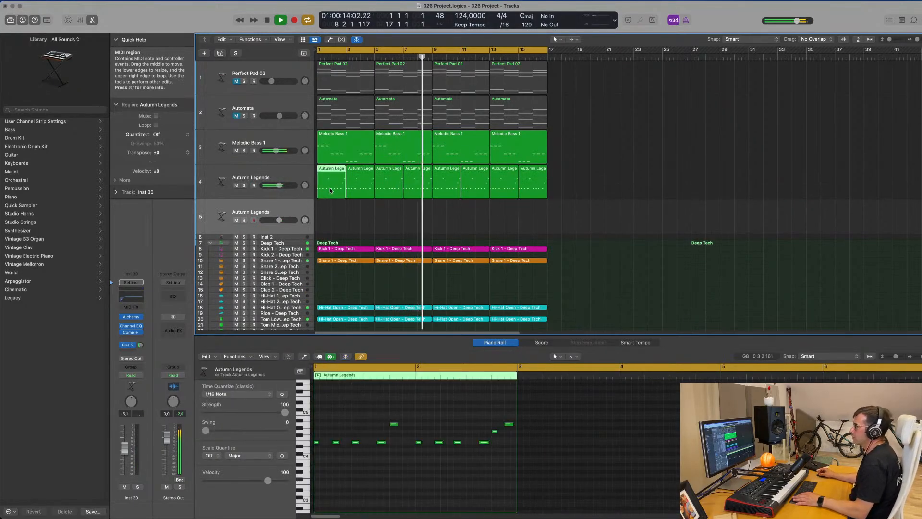
{"action": "left_click", "coordinate": [348, 146]}
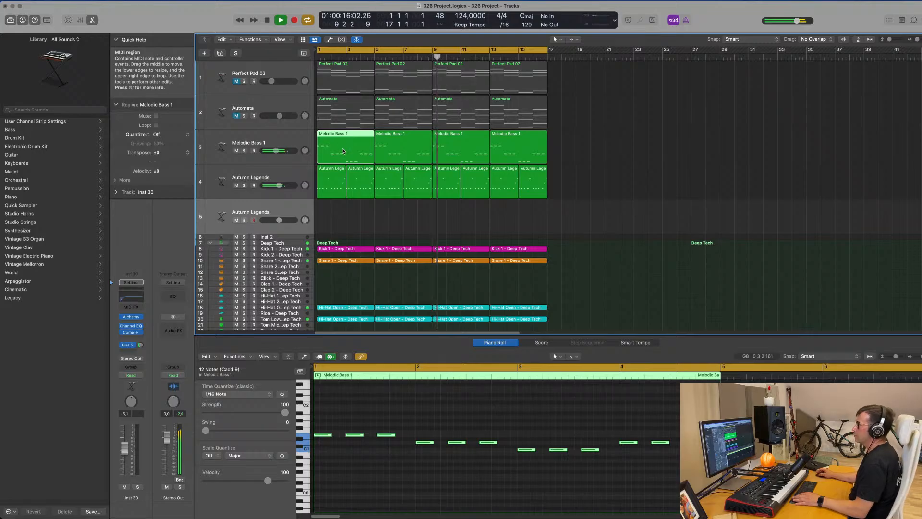
{"action": "left_click", "coordinate": [267, 142]}
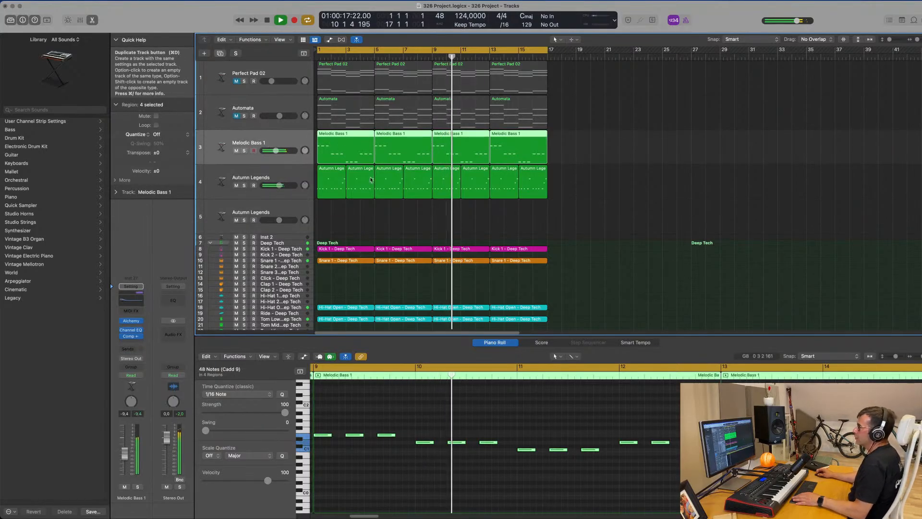
{"action": "key", "text": "super+d"}
{"action": "left_click_drag", "start_coordinate": [338, 149], "coordinate": [338, 183]}
{"action": "left_click_drag", "start_coordinate": [401, 143], "coordinate": [349, 151]}
{"action": "scroll", "coordinate": [397, 468], "scroll_direction": "down", "scroll_amount": 2}
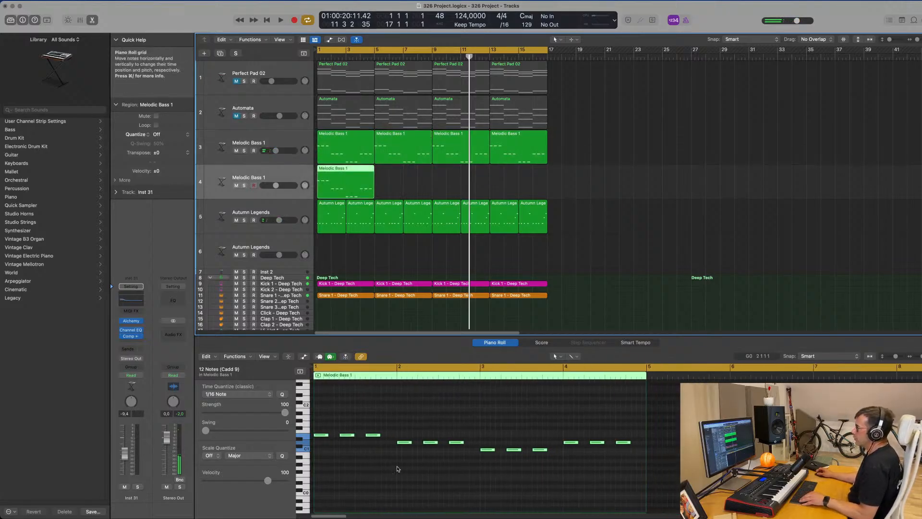
Delete all but the first note of each bar in the copied bass region and lengthen the remaining notes to full bars
{"action": "left_click_drag", "start_coordinate": [339, 425], "coordinate": [374, 439]}
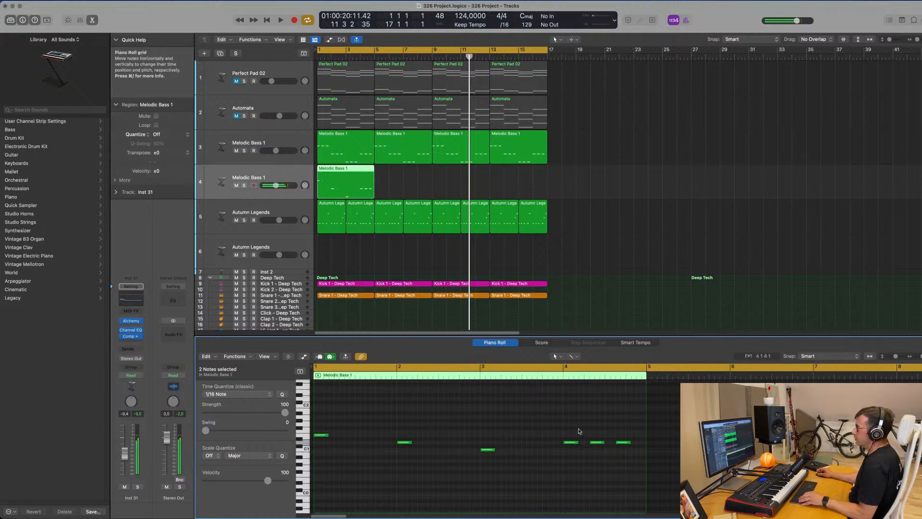
{"action": "left_click_drag", "start_coordinate": [320, 417], "coordinate": [604, 448]}
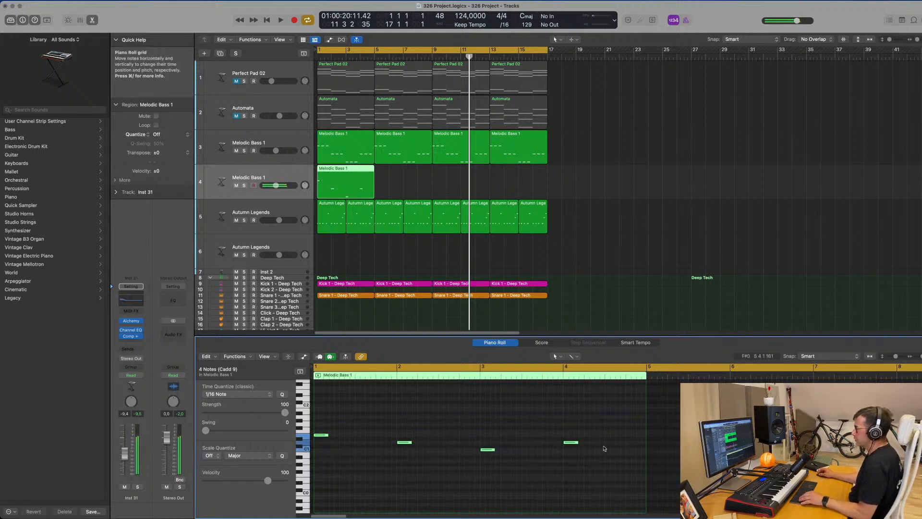
{"action": "left_click_drag", "start_coordinate": [409, 441], "coordinate": [479, 446]}
During playback, repeat the sustained bass region three times up to bar 17 and select all regions on its track
{"action": "key", "text": "space"}
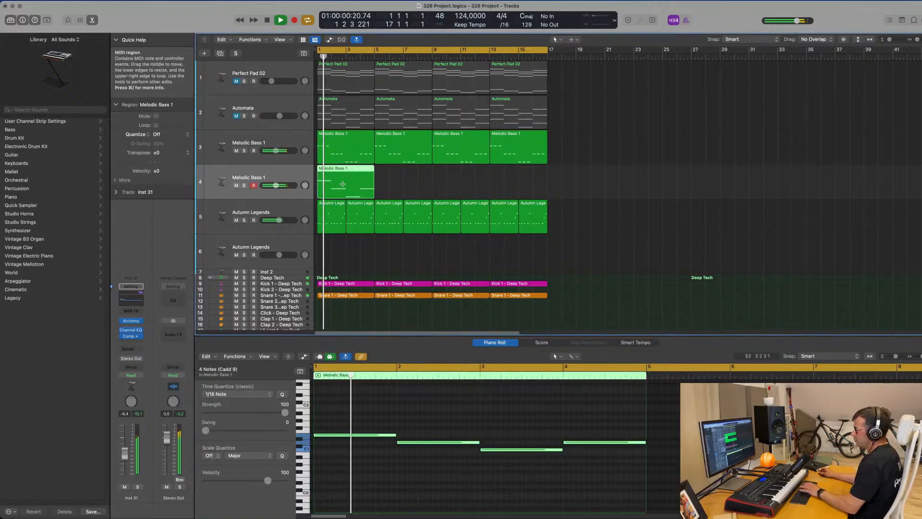
{"action": "key", "text": "super+r"}
{"action": "key", "text": "super+r"}
{"action": "key", "text": "super+r"}
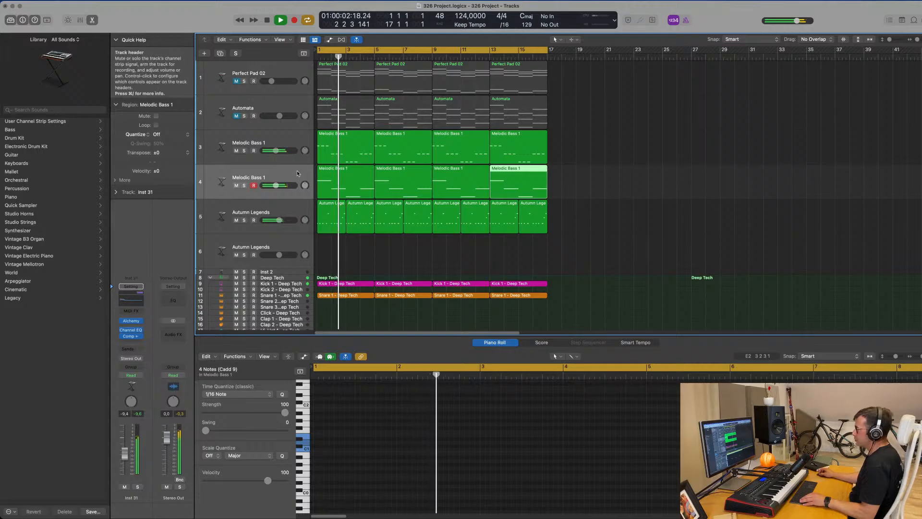
{"action": "left_click", "coordinate": [297, 173]}
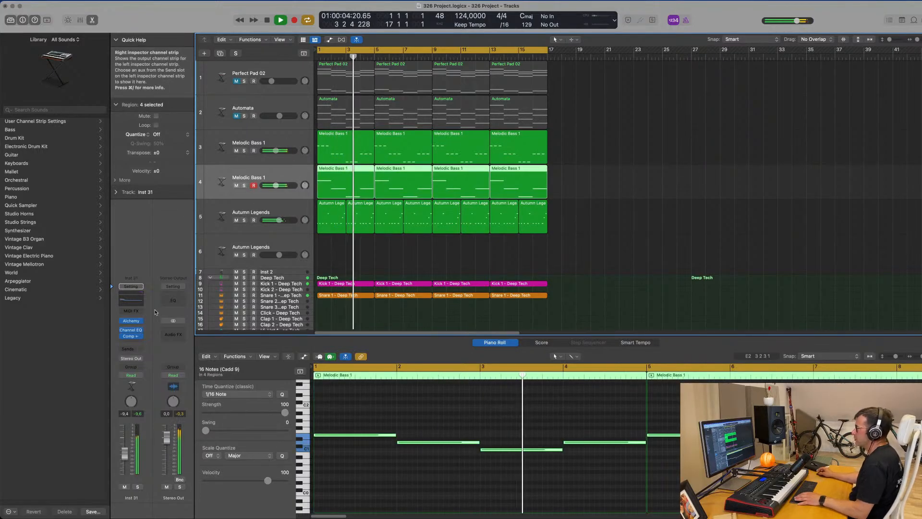
Check the sustained bass in solo, lower its track to -12.0 dB and mute the original Melodic Bass 1 track
{"action": "left_click", "coordinate": [138, 487]}
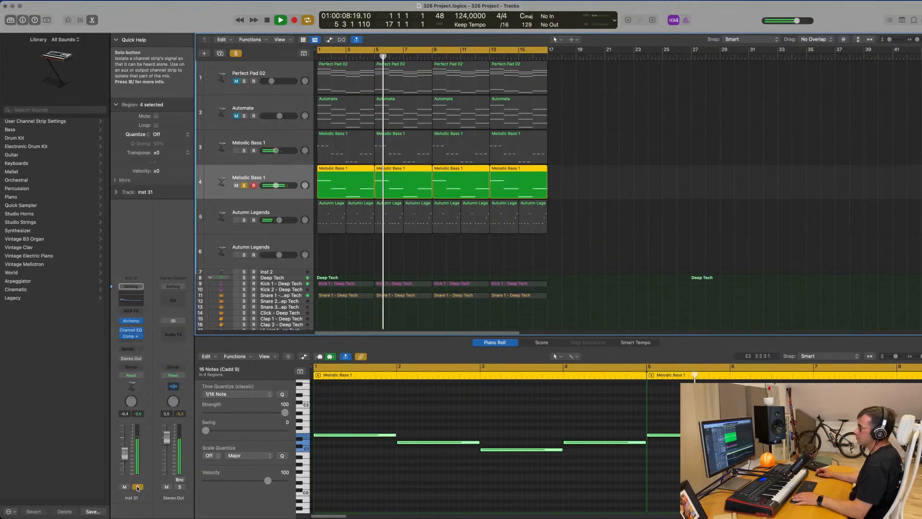
{"action": "left_click", "coordinate": [137, 487]}
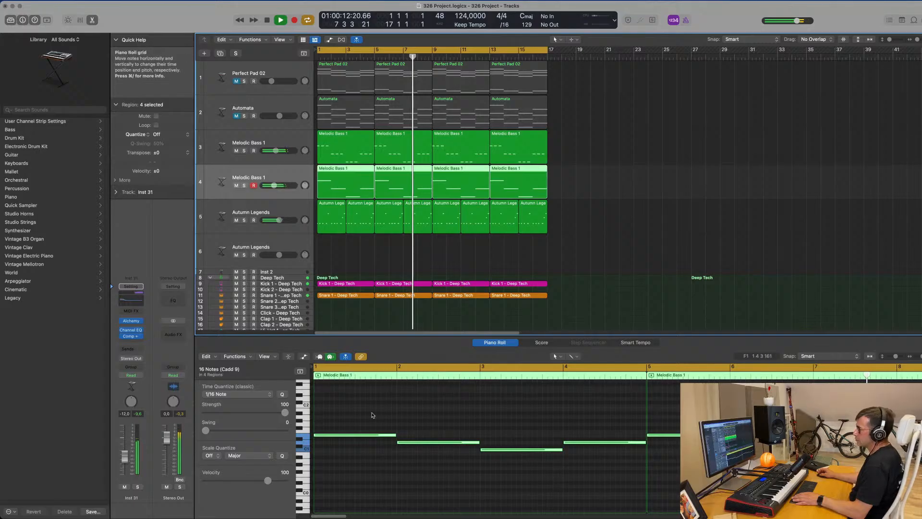
{"action": "left_click", "coordinate": [641, 231]}
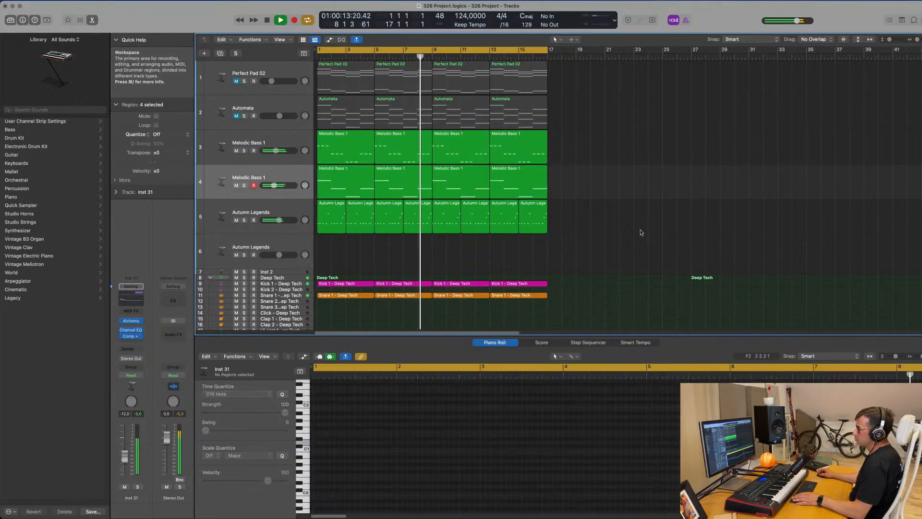
{"action": "left_click", "coordinate": [237, 151]}
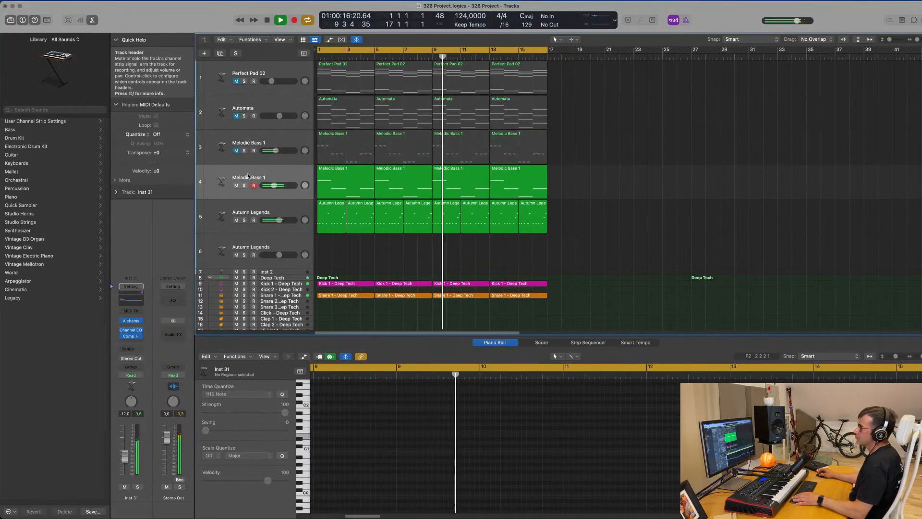
Set the control above Resonance in the sustained bass's Alchemy to 44.1% and raise its track to about -9.3 dB during playback
{"action": "left_click", "coordinate": [246, 192]}
{"action": "key", "text": "space"}
{"action": "key", "text": "Return"}
{"action": "key", "text": "space"}
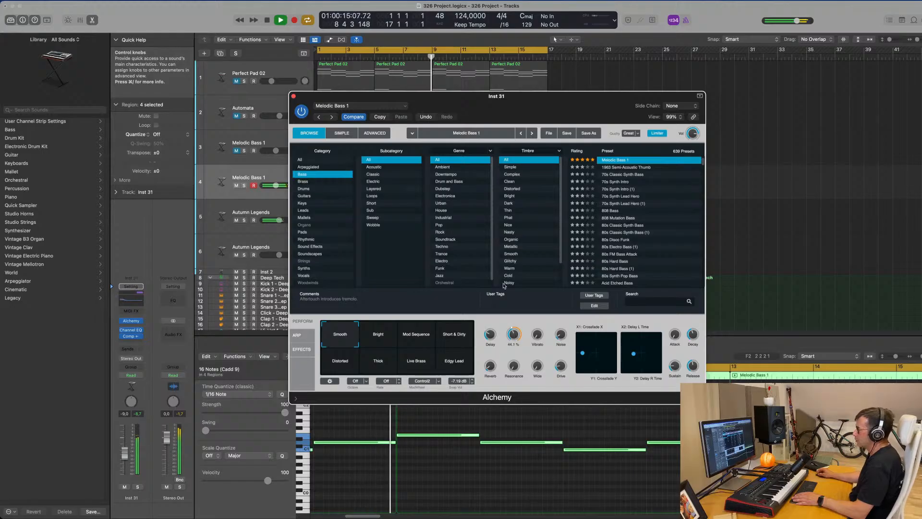
{"action": "left_click", "coordinate": [294, 96]}
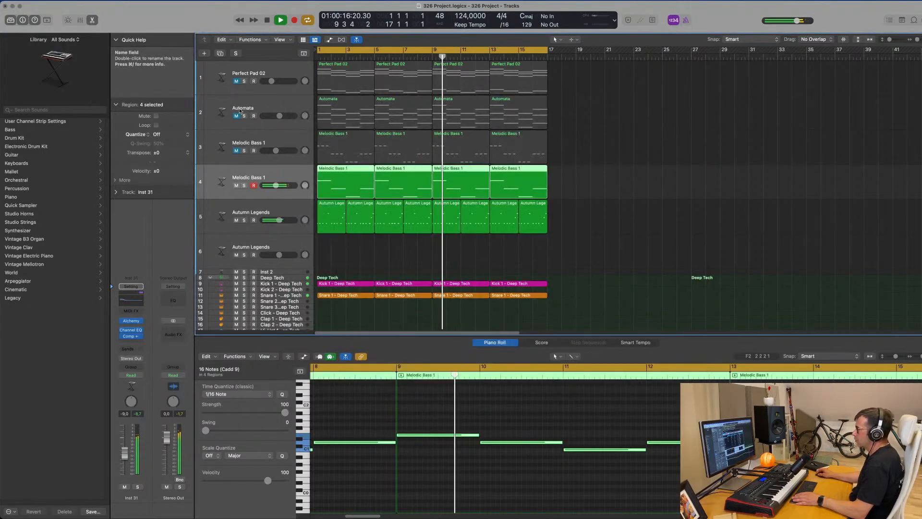
{"action": "left_click", "coordinate": [674, 179]}
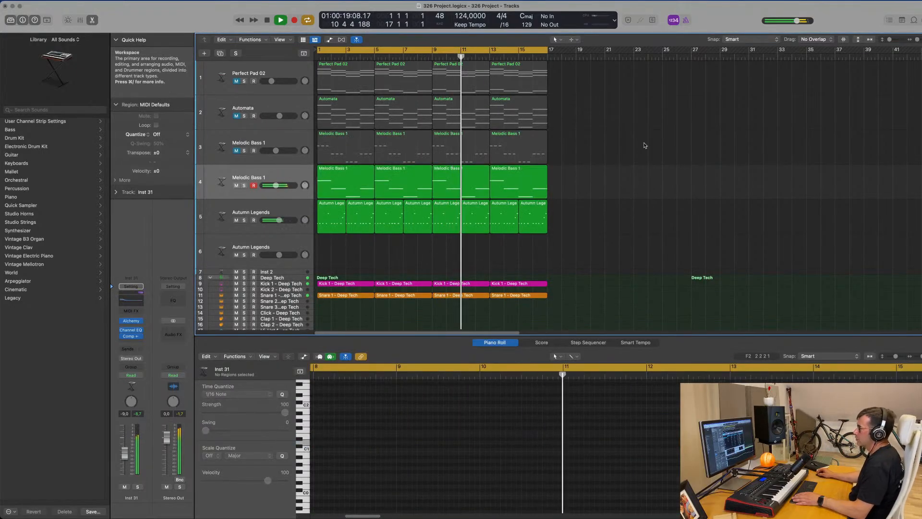
Duplicate the Perfect Pad 02 track and copy its first region, bars 1 to 5, onto the new track
{"action": "left_click", "coordinate": [302, 67]}
{"action": "left_click", "coordinate": [220, 53]}
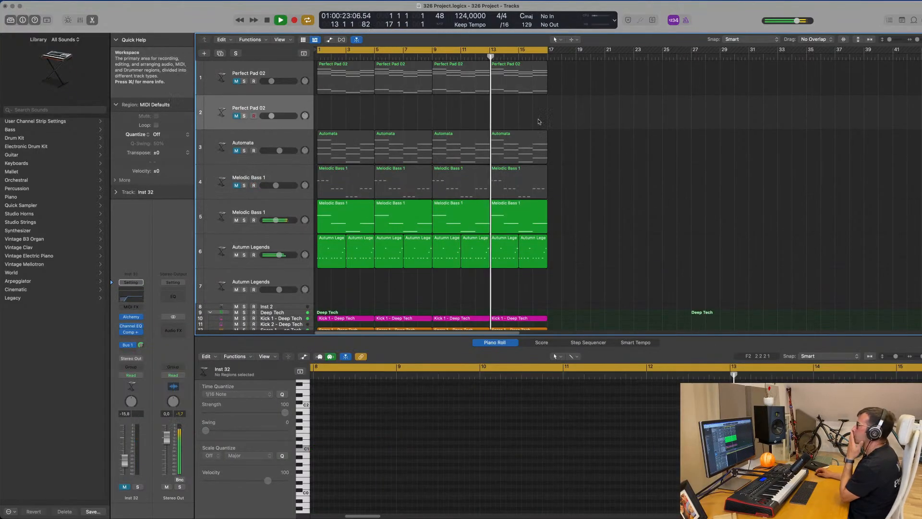
{"action": "left_click_drag", "start_coordinate": [320, 69], "coordinate": [339, 104]}
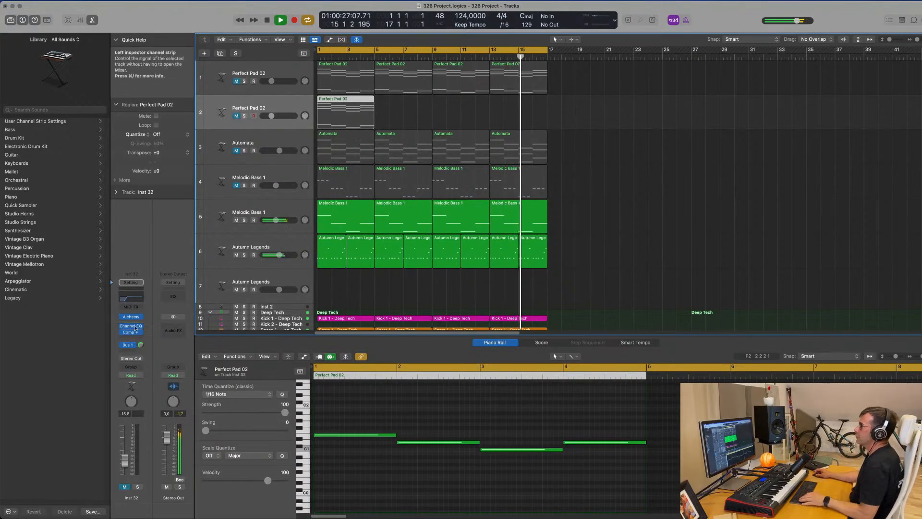
Insert the Arpeggiator MIDI effect on the duplicated Perfect Pad 02 track and move its window clear of the track regions
{"action": "left_click", "coordinate": [141, 307]}
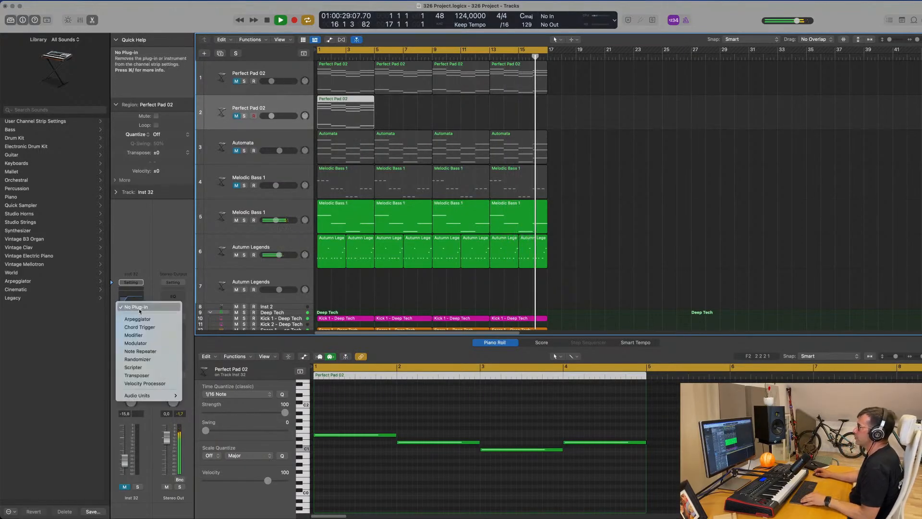
{"action": "left_click", "coordinate": [137, 318]}
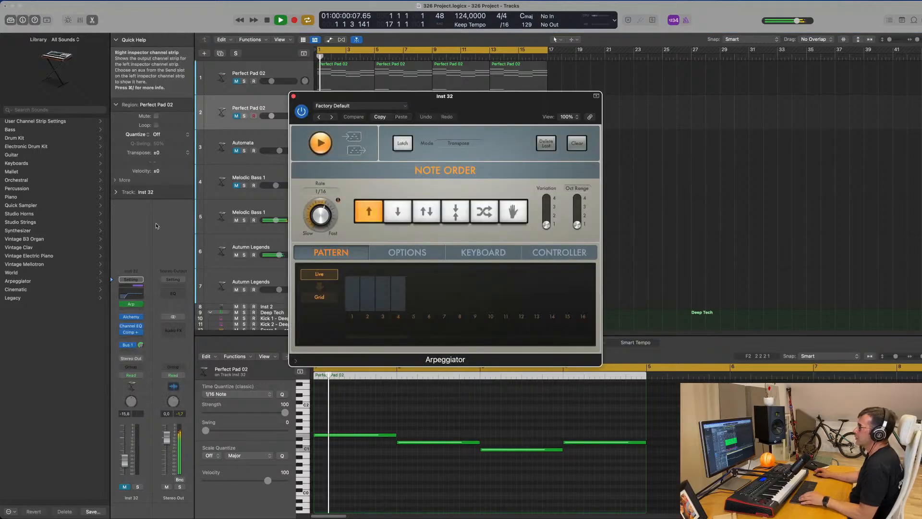
{"action": "left_click_drag", "start_coordinate": [512, 95], "coordinate": [745, 145]}
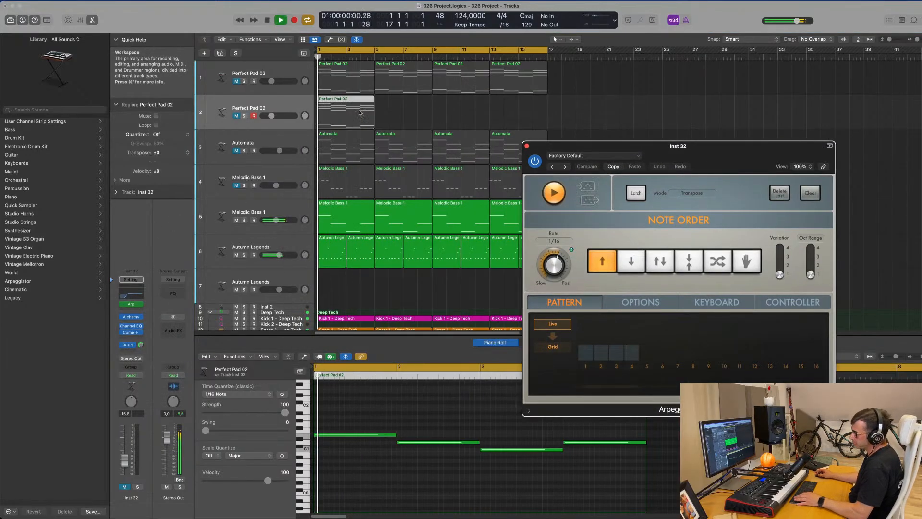
Repeat the copied pad region three times up to bar 17 and unmute its track, raising it to about -12.8 dB
{"action": "left_click", "coordinate": [335, 112]}
{"action": "key", "text": "super+r"}
{"action": "key", "text": "super+r"}
{"action": "key", "text": "super+r"}
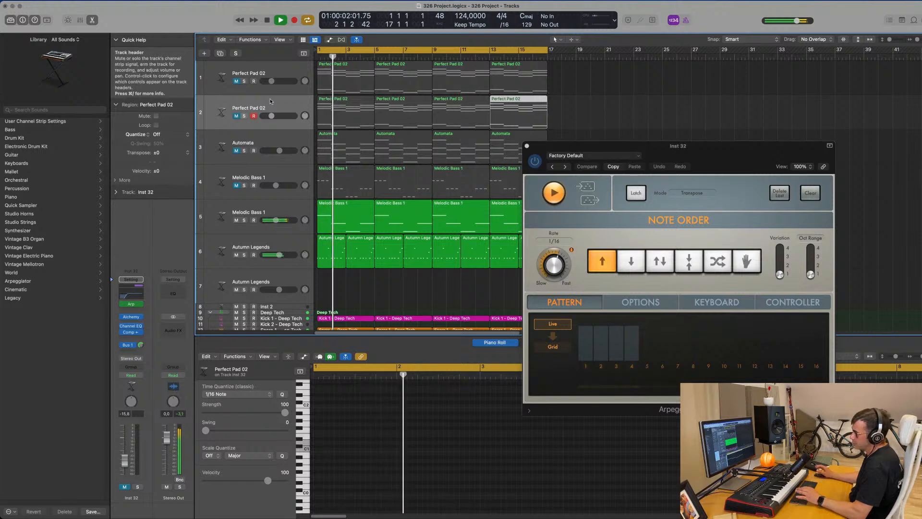
{"action": "left_click", "coordinate": [237, 116]}
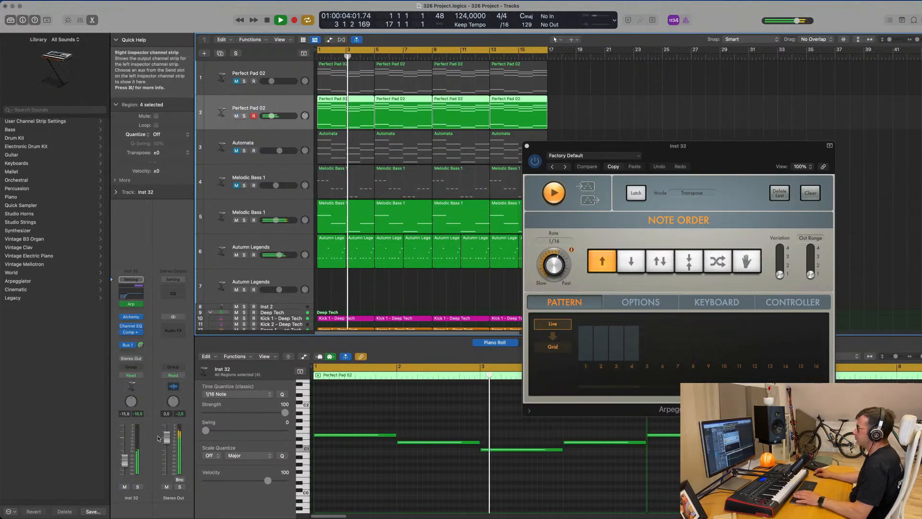
{"action": "left_click_drag", "start_coordinate": [124, 462], "coordinate": [124, 457]}
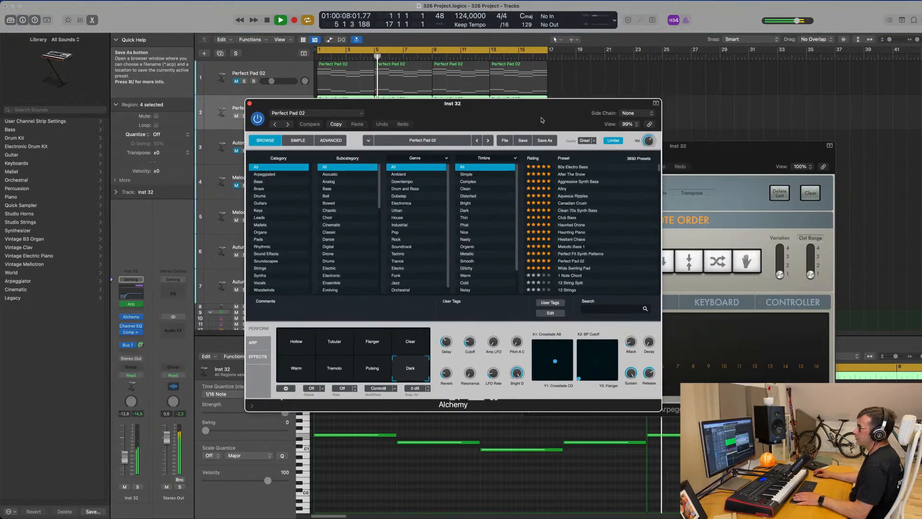
Try the Hollow snapshot in the arpeggiated track's Alchemy, browse Keys and Leads, and load the Ana Lead Toolbox preset
{"action": "left_click", "coordinate": [305, 350]}
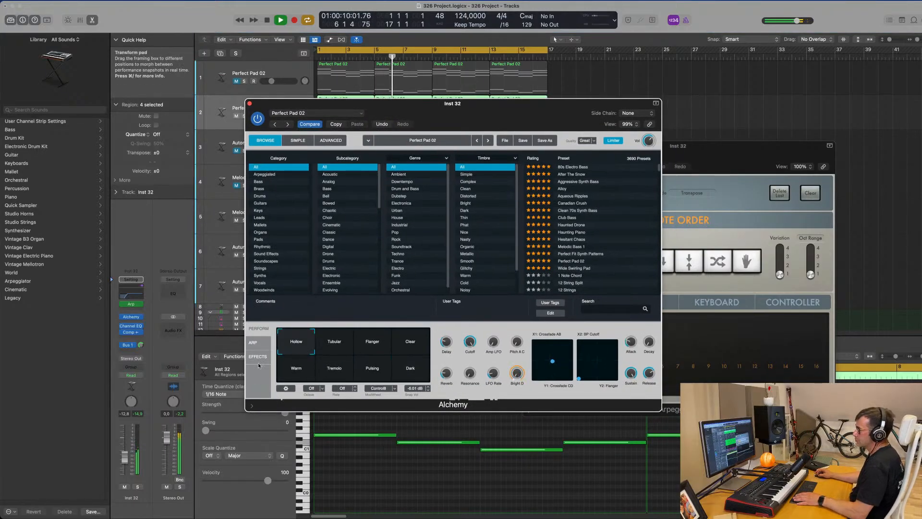
{"action": "left_click", "coordinate": [259, 211]}
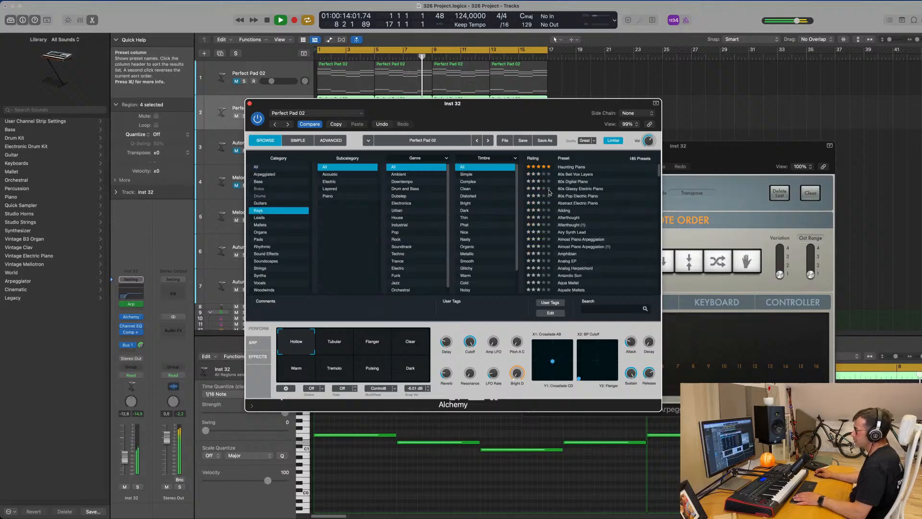
{"action": "left_click", "coordinate": [267, 218]}
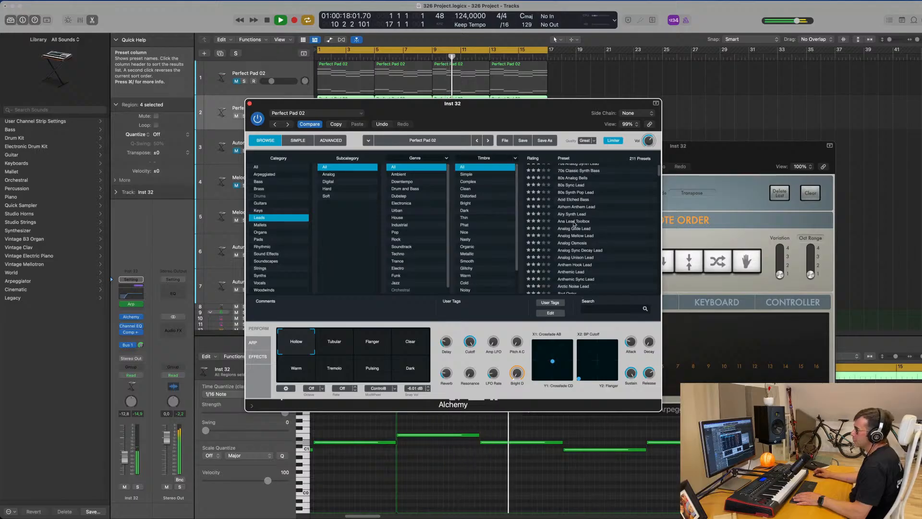
{"action": "left_click", "coordinate": [573, 222]}
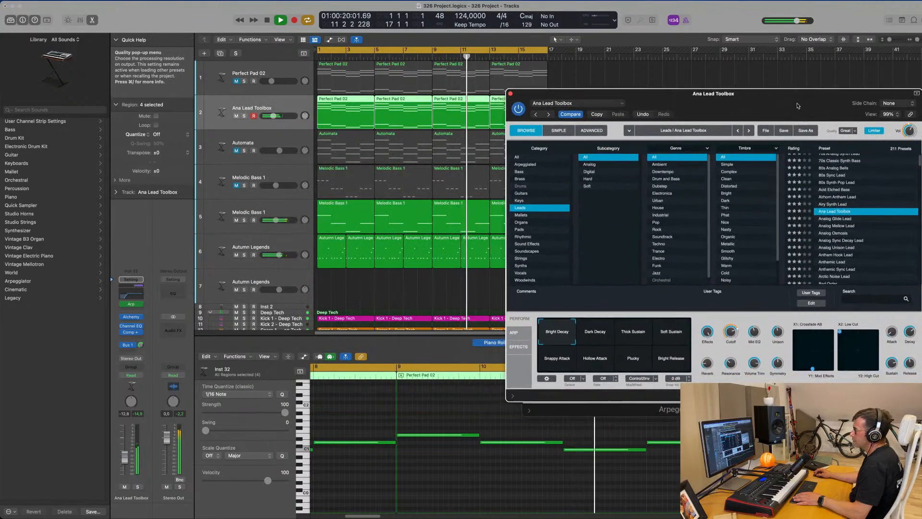
Replay from the beginning with the Alchemy window repositioned and set the Ana Lead Toolbox track to about -12.2 dB
{"action": "key", "text": "space"}
{"action": "left_click_drag", "start_coordinate": [273, 115], "coordinate": [272, 116]}
{"action": "left_click_drag", "start_coordinate": [749, 105], "coordinate": [674, 132]}
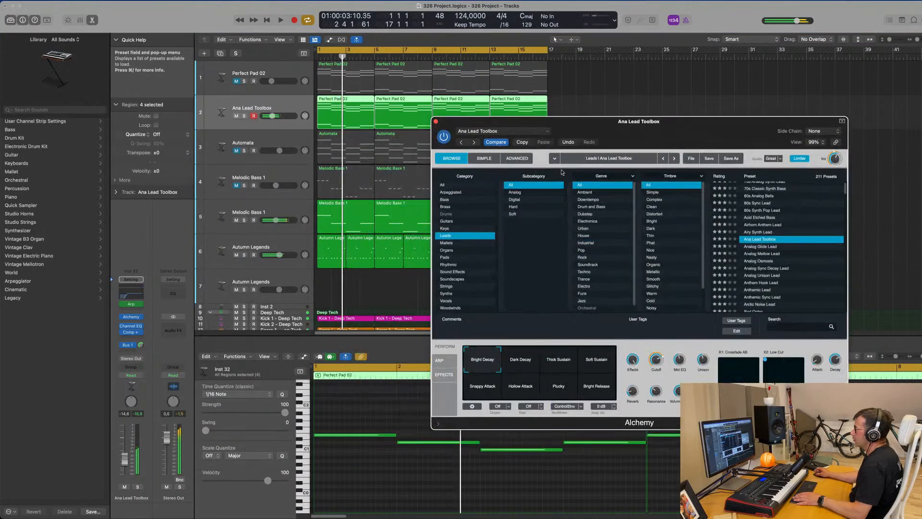
{"action": "left_click_drag", "start_coordinate": [124, 459], "coordinate": [124, 457]}
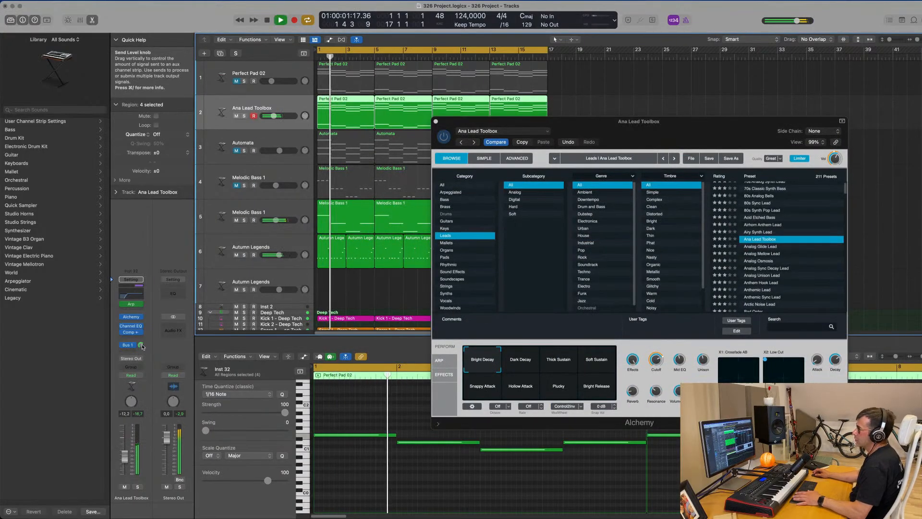
Adjust the Bus 1 send on the Ana Lead Toolbox track and reposition the Alchemy window over the Arpeggiator
{"action": "left_click_drag", "start_coordinate": [141, 345], "coordinate": [140, 347]}
{"action": "left_click_drag", "start_coordinate": [693, 131], "coordinate": [616, 159]}
{"action": "mouse_move", "coordinate": [582, 401]}
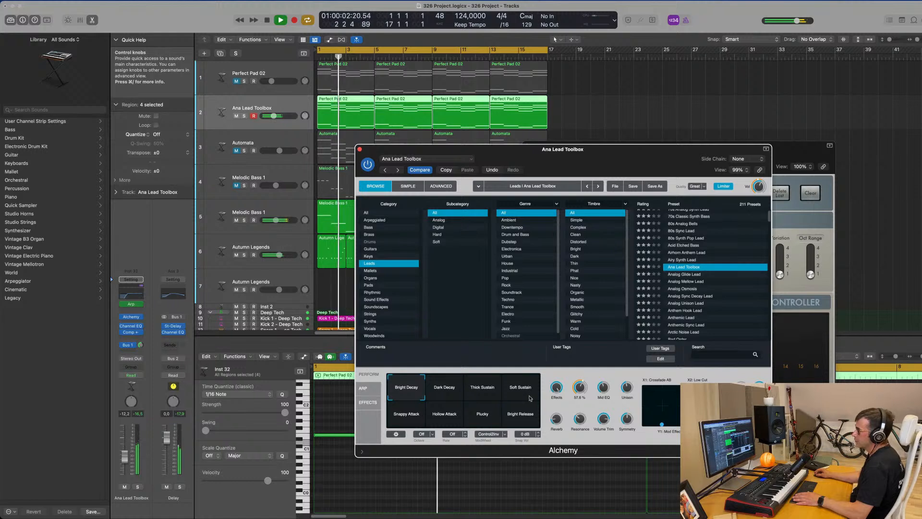
Audition Alchemy's snapshots, including Dark Decay, Soft Sustain and Hollow Attack, ending on Hollow Attack, with the track set to about -13.0 dB
{"action": "left_click", "coordinate": [445, 387]}
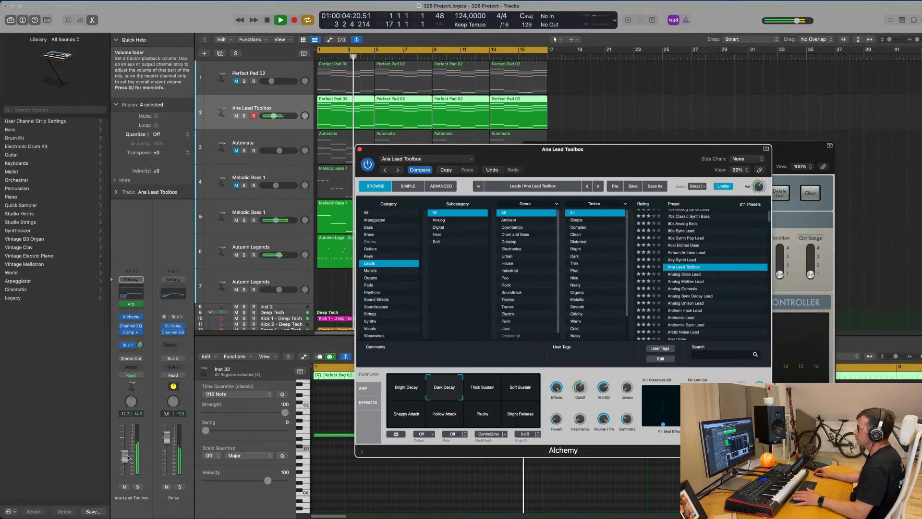
{"action": "left_click_drag", "start_coordinate": [128, 458], "coordinate": [127, 459]}
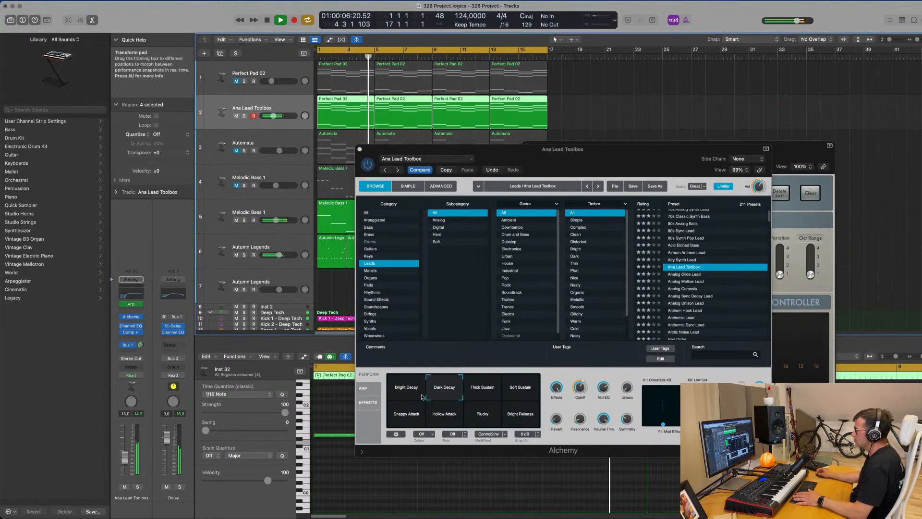
{"action": "left_click", "coordinate": [478, 391]}
{"action": "left_click", "coordinate": [513, 389]}
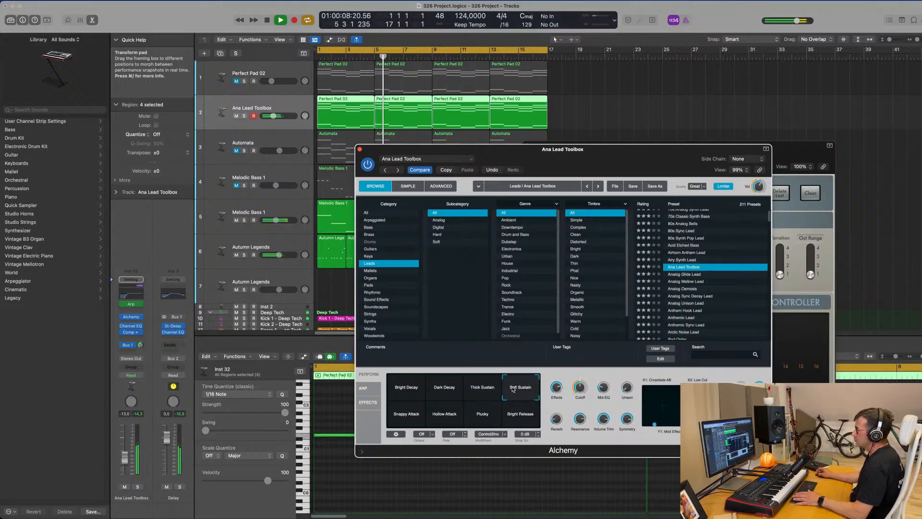
{"action": "left_click", "coordinate": [411, 414]}
{"action": "left_click", "coordinate": [439, 417]}
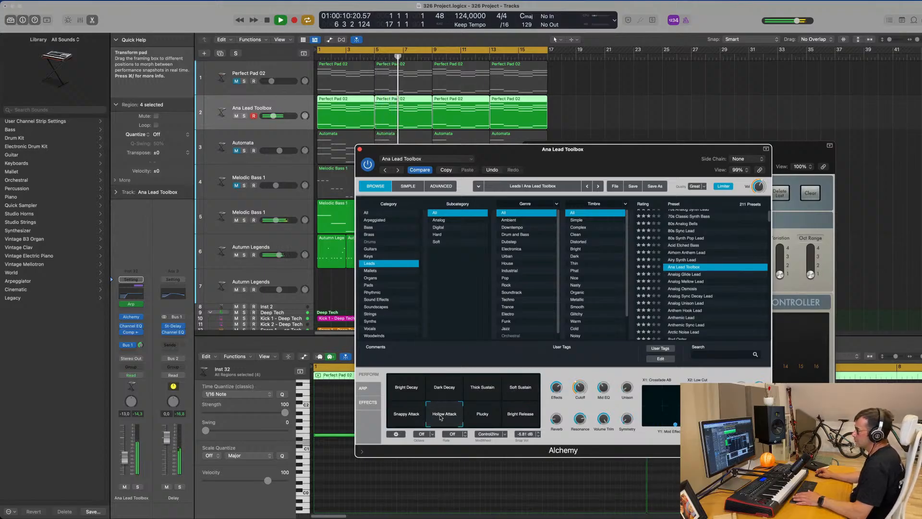
{"action": "left_click", "coordinate": [517, 417]}
{"action": "left_click", "coordinate": [438, 421]}
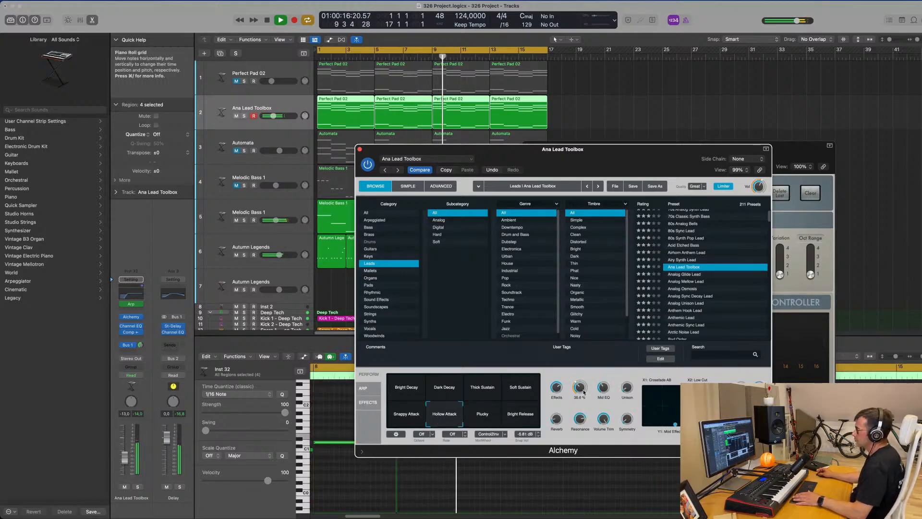
Replay from the beginning, compare the Bright Decay and Dark Decay snapshots, keep Dark Decay and set the lead track to about -13.2 dB
{"action": "key", "text": "Return"}
{"action": "left_click_drag", "start_coordinate": [124, 458], "coordinate": [122, 471]}
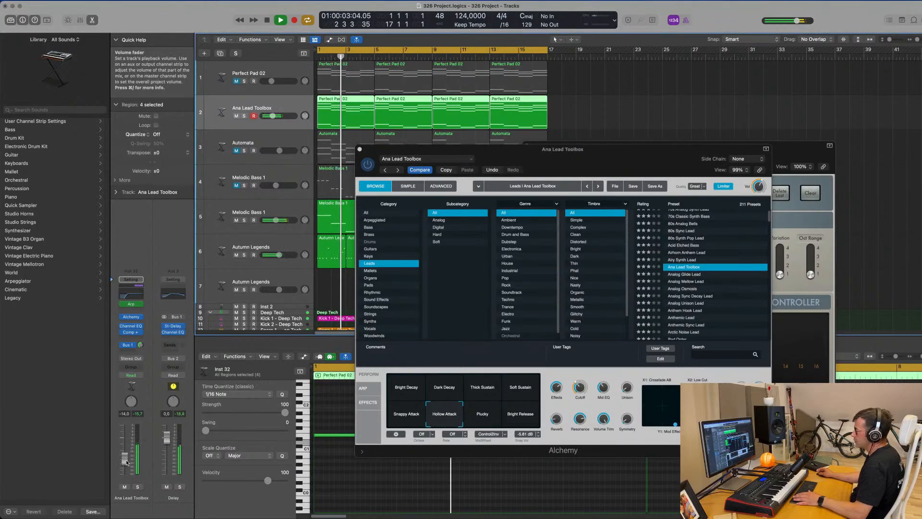
{"action": "left_click", "coordinate": [399, 391]}
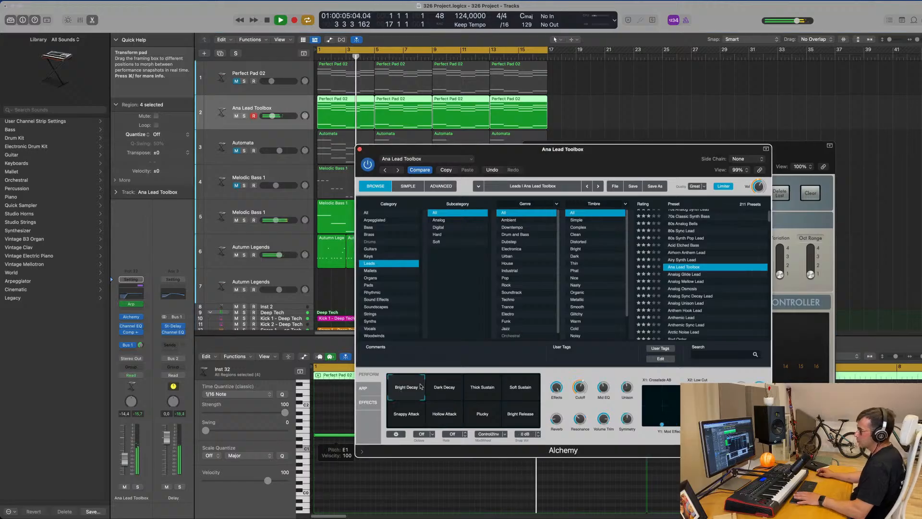
{"action": "left_click", "coordinate": [446, 390]}
{"action": "left_click_drag", "start_coordinate": [124, 462], "coordinate": [125, 460]}
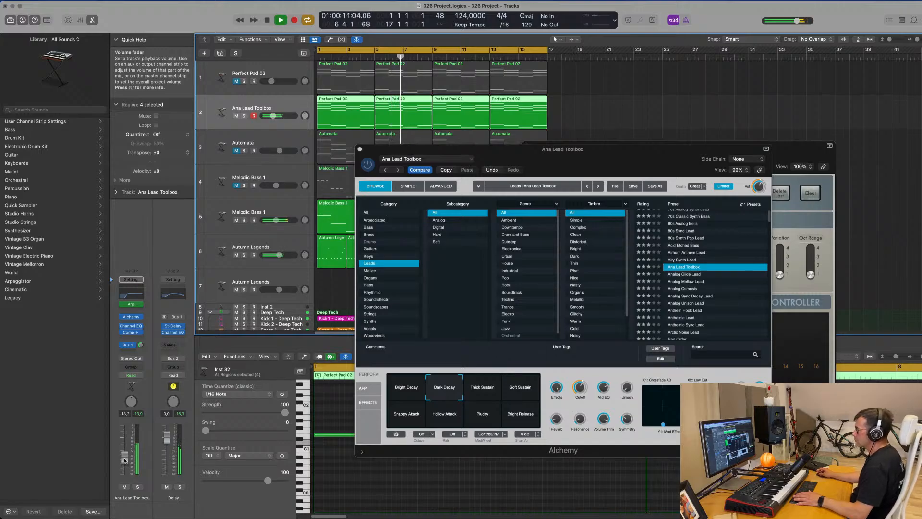
Deselect the lead regions and close the Alchemy and Arpeggiator windows
{"action": "left_click_drag", "start_coordinate": [594, 150], "coordinate": [670, 140]}
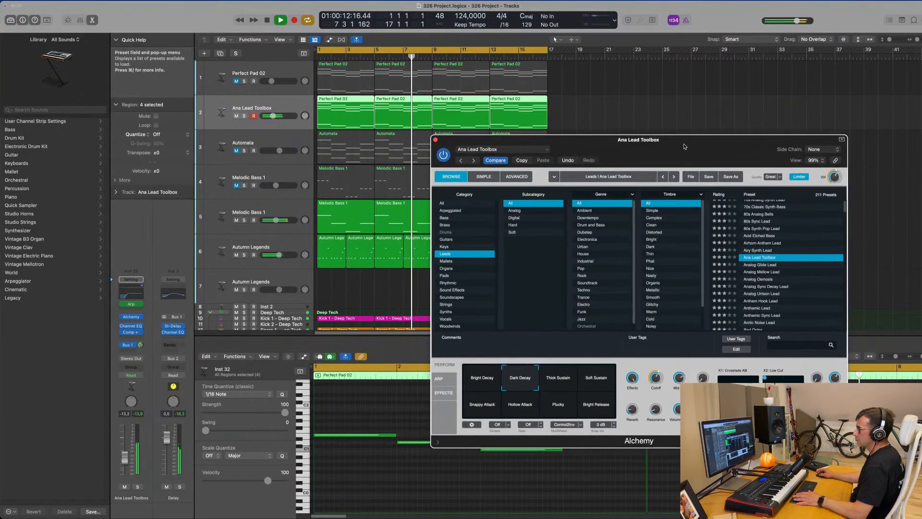
{"action": "left_click", "coordinate": [633, 103]}
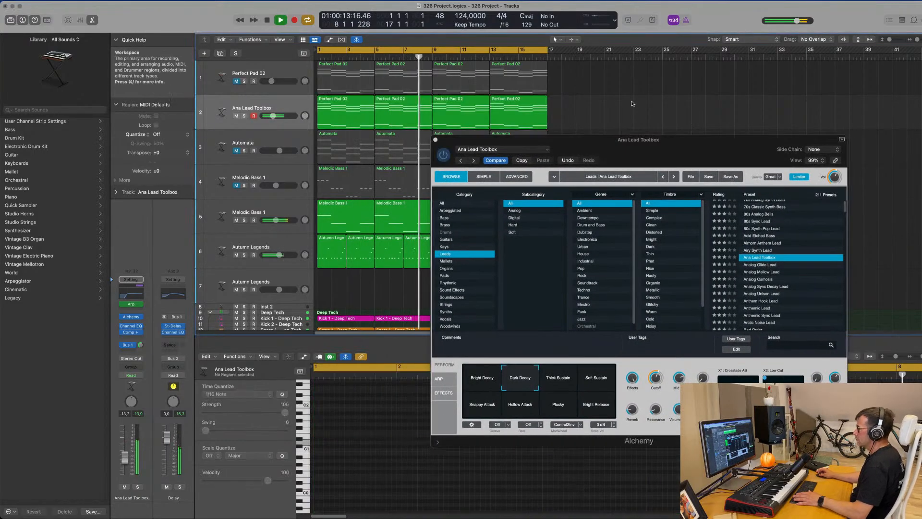
{"action": "left_click", "coordinate": [435, 140]}
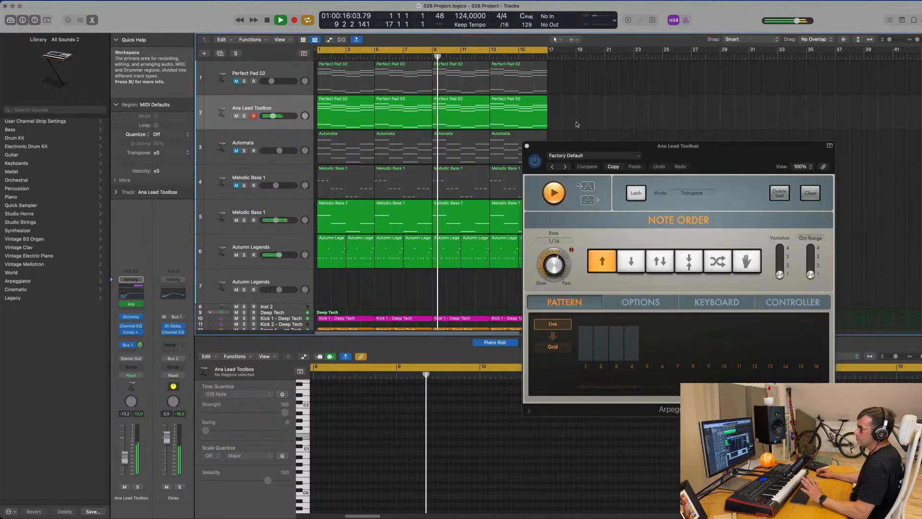
{"action": "left_click", "coordinate": [527, 146]}
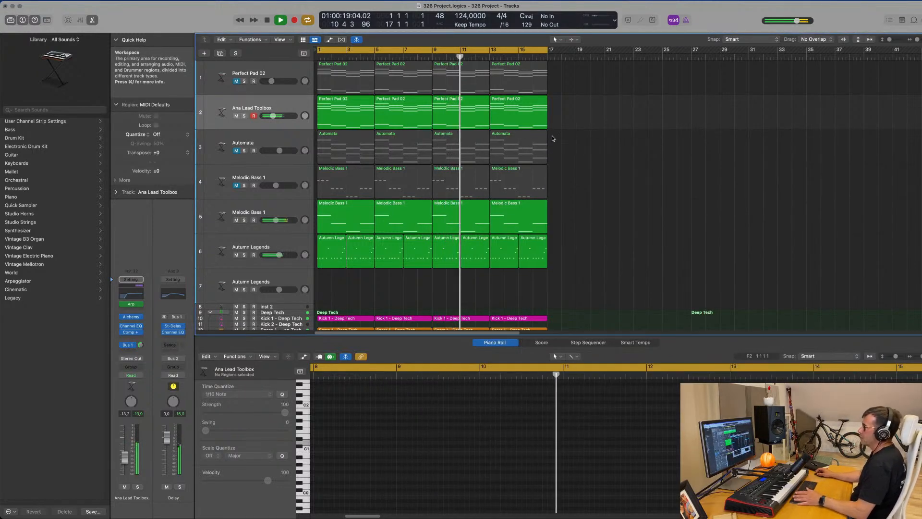